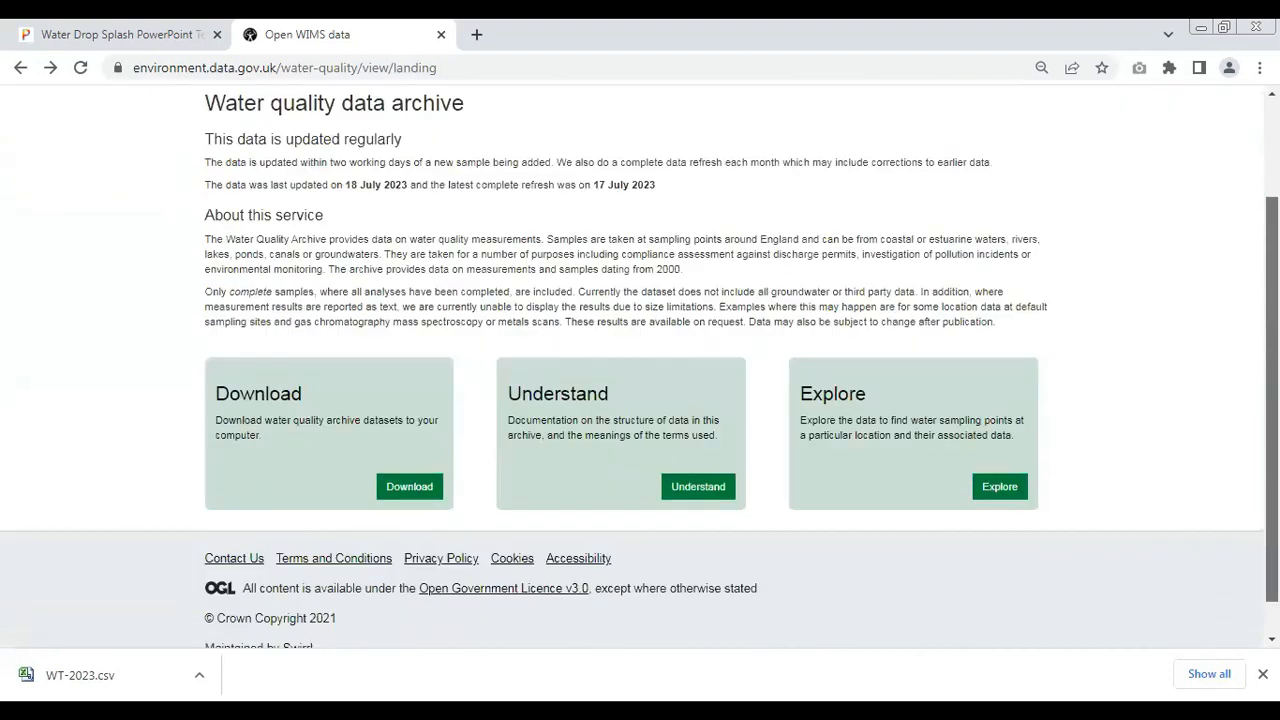
# Dismiss the browser's downloads bar and open the Water Quality Archive's dataset download page.
pyautogui.scroll(3, 640, 366)
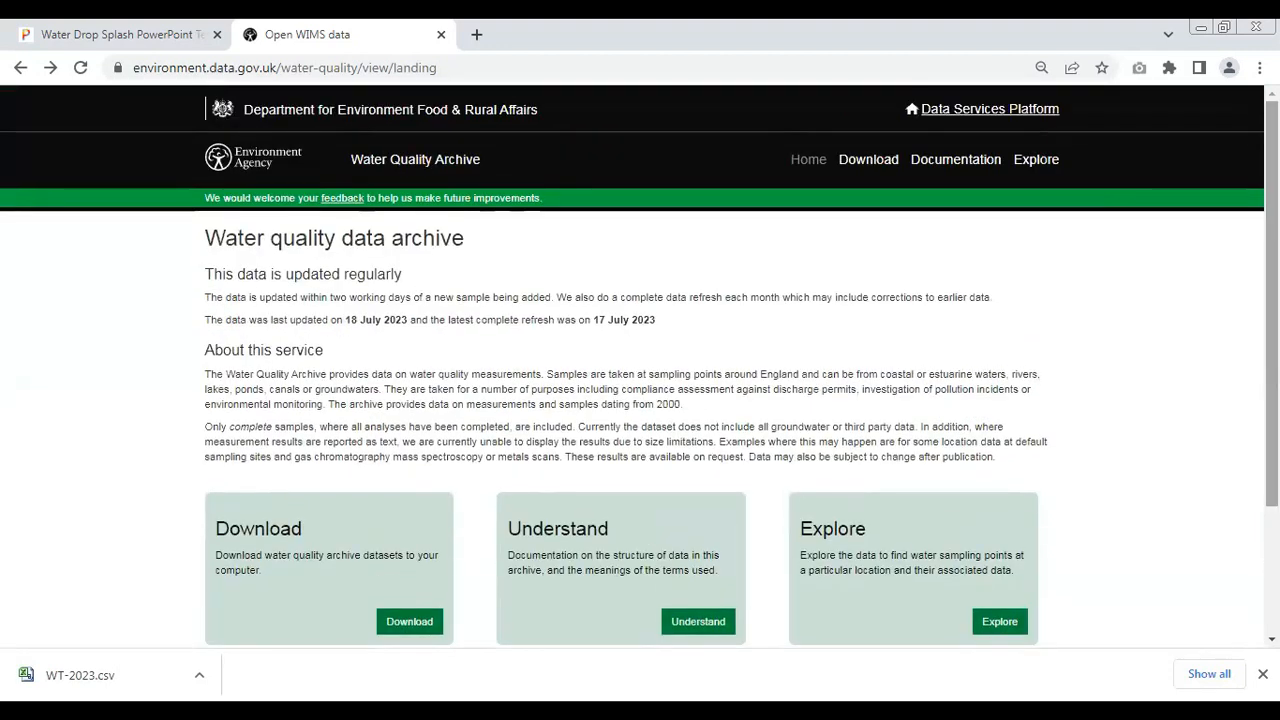
pyautogui.scroll(-1, 640, 366)
pyautogui.scroll(1, 640, 366)
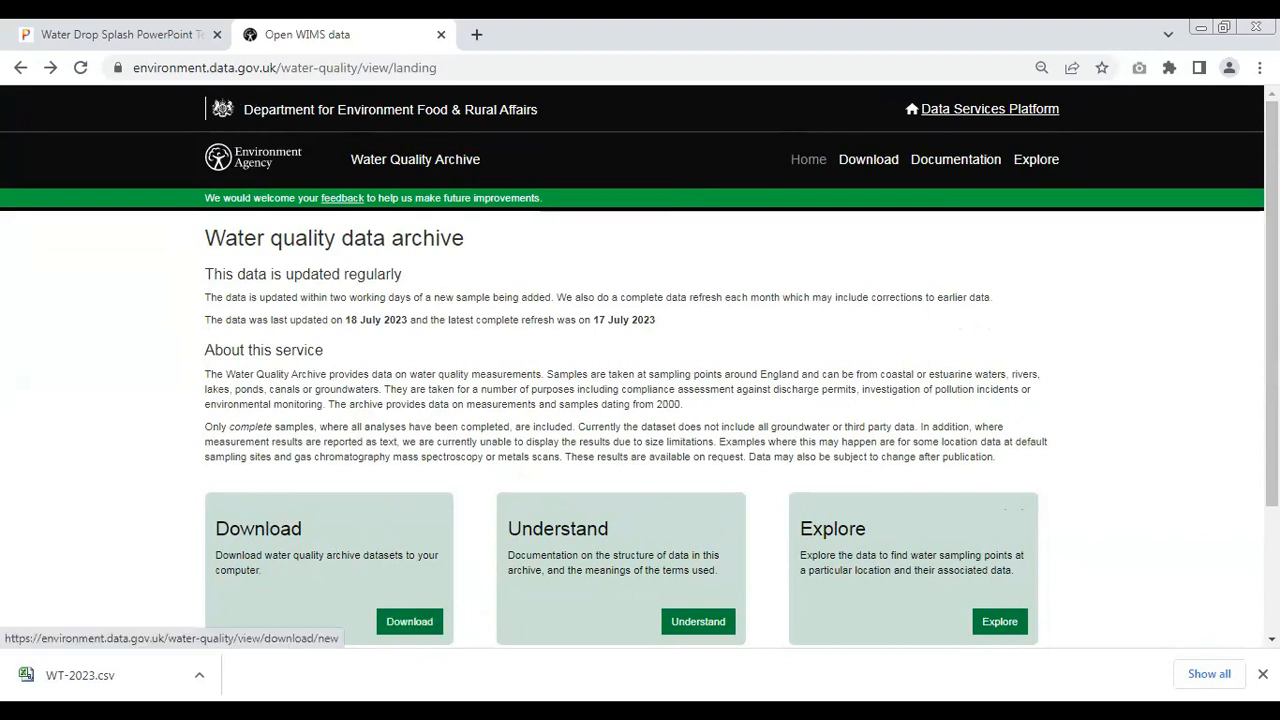
pyautogui.click(1263, 674)
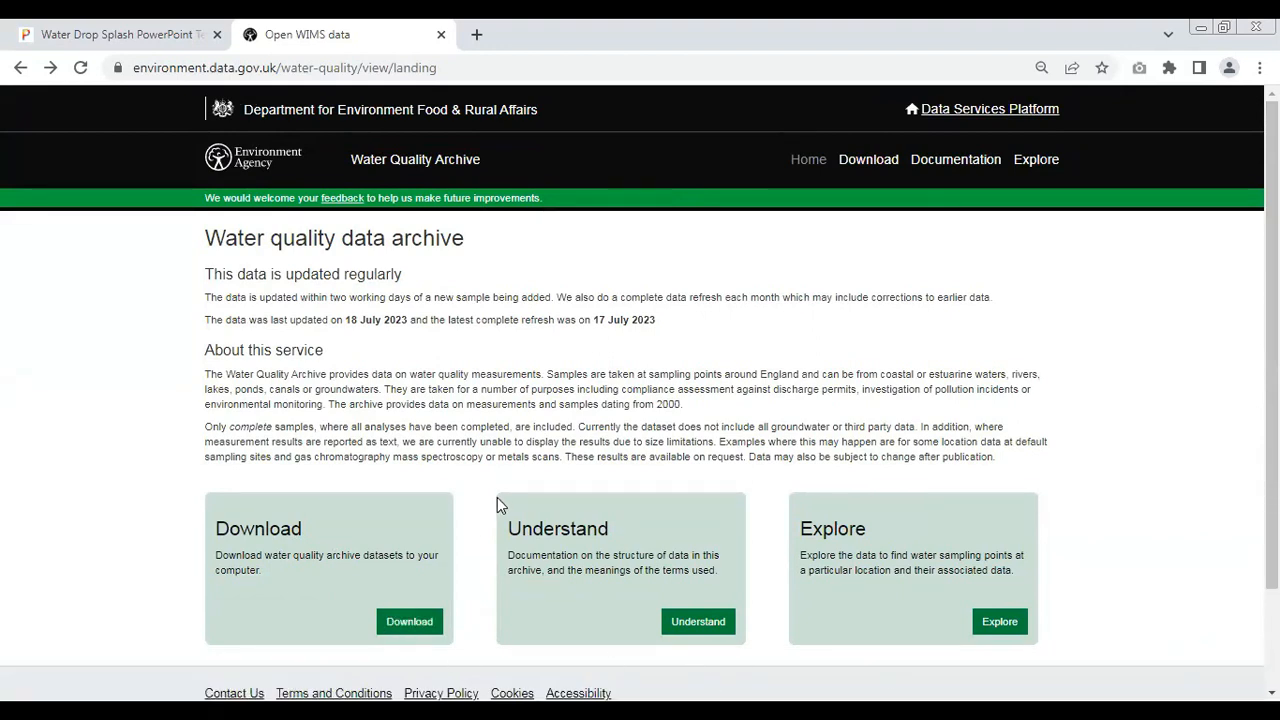
pyautogui.click(418, 625)
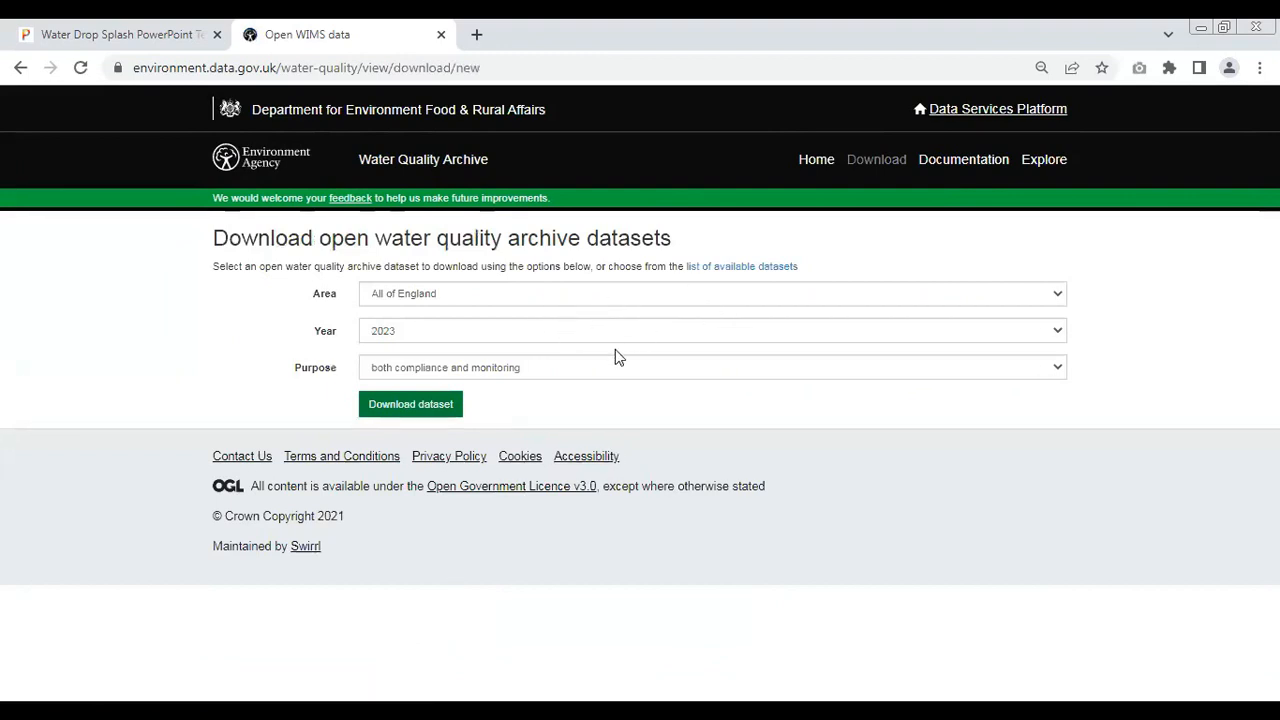
# Request the 2023 compliance and monitoring dataset for the West Thames area and download WT-2023.csv.
pyautogui.click(1057, 298)
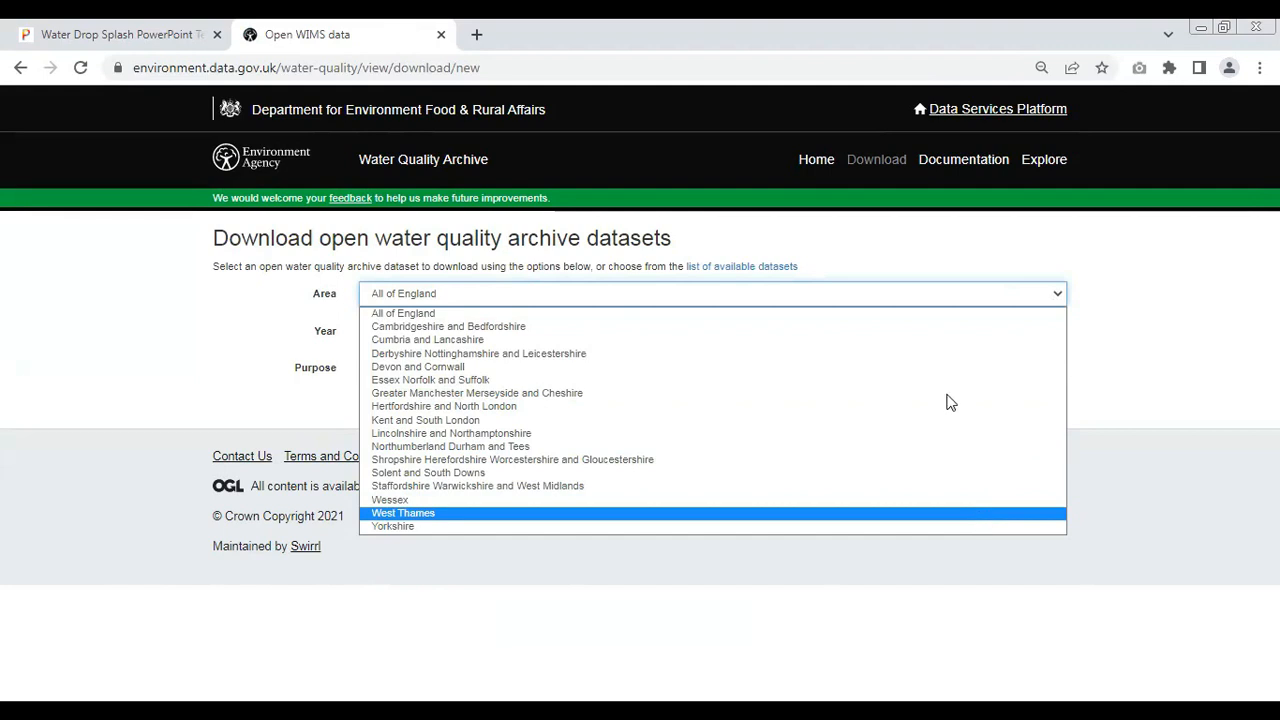
pyautogui.click(981, 515)
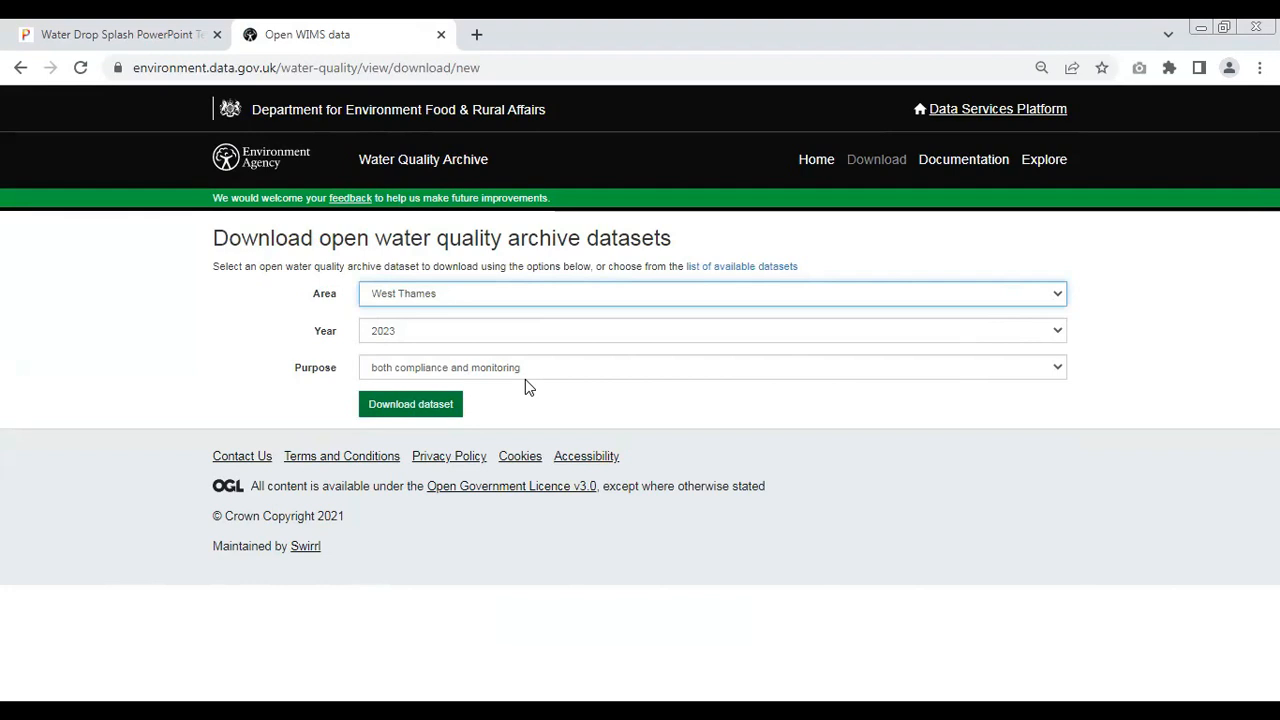
pyautogui.click(430, 411)
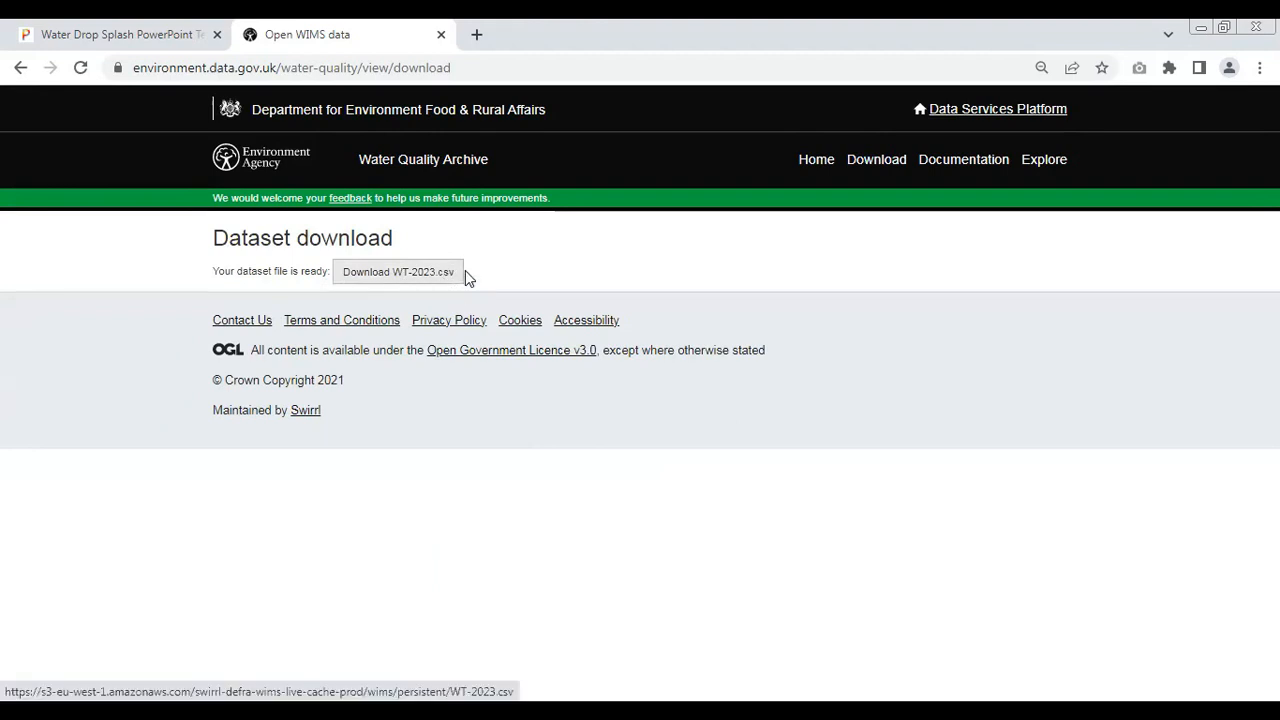
pyautogui.click(399, 275)
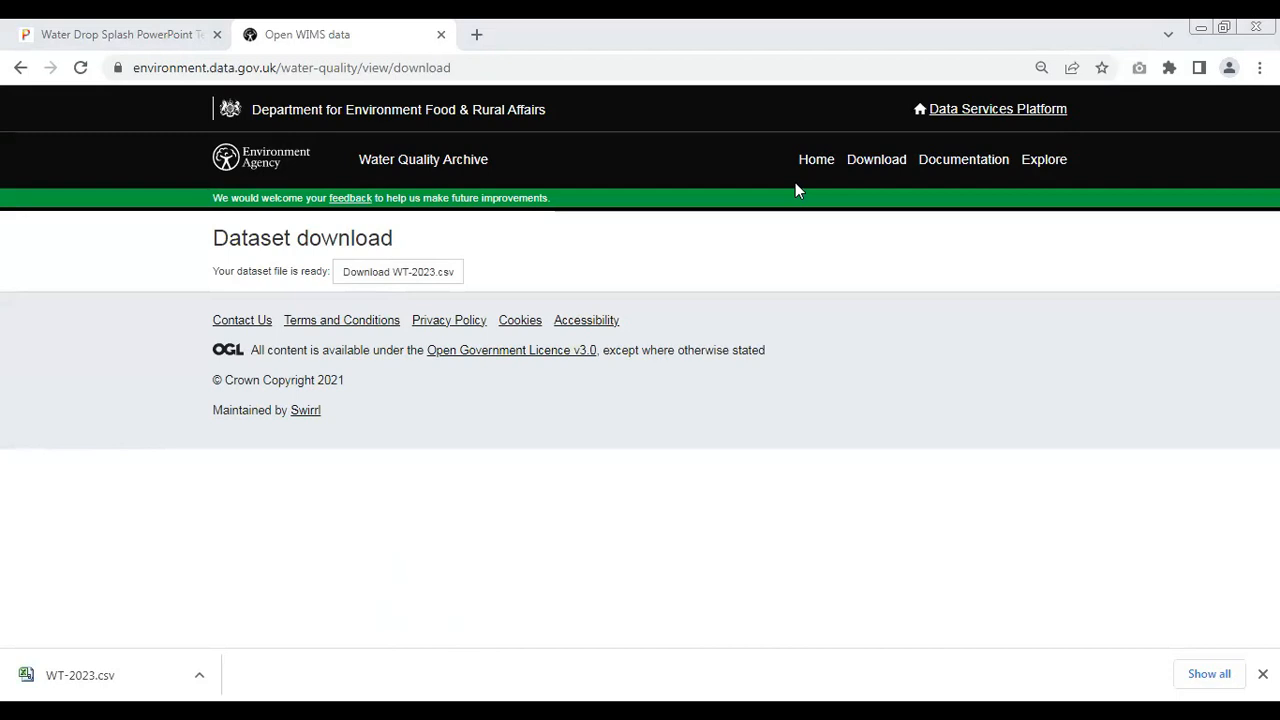
# Switch to Excel and start a text import of the WT-2023 file from the Downloads folder.
pyautogui.hotkey('alt', 'Tab')
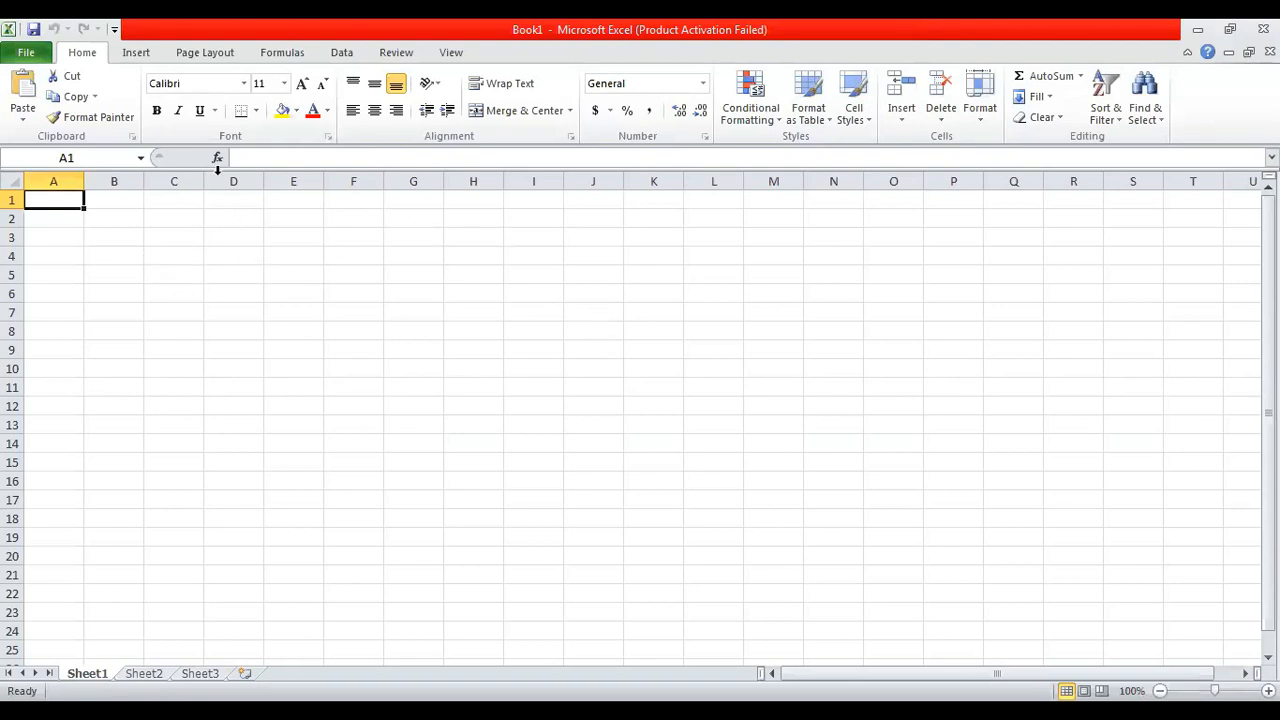
pyautogui.click(350, 56)
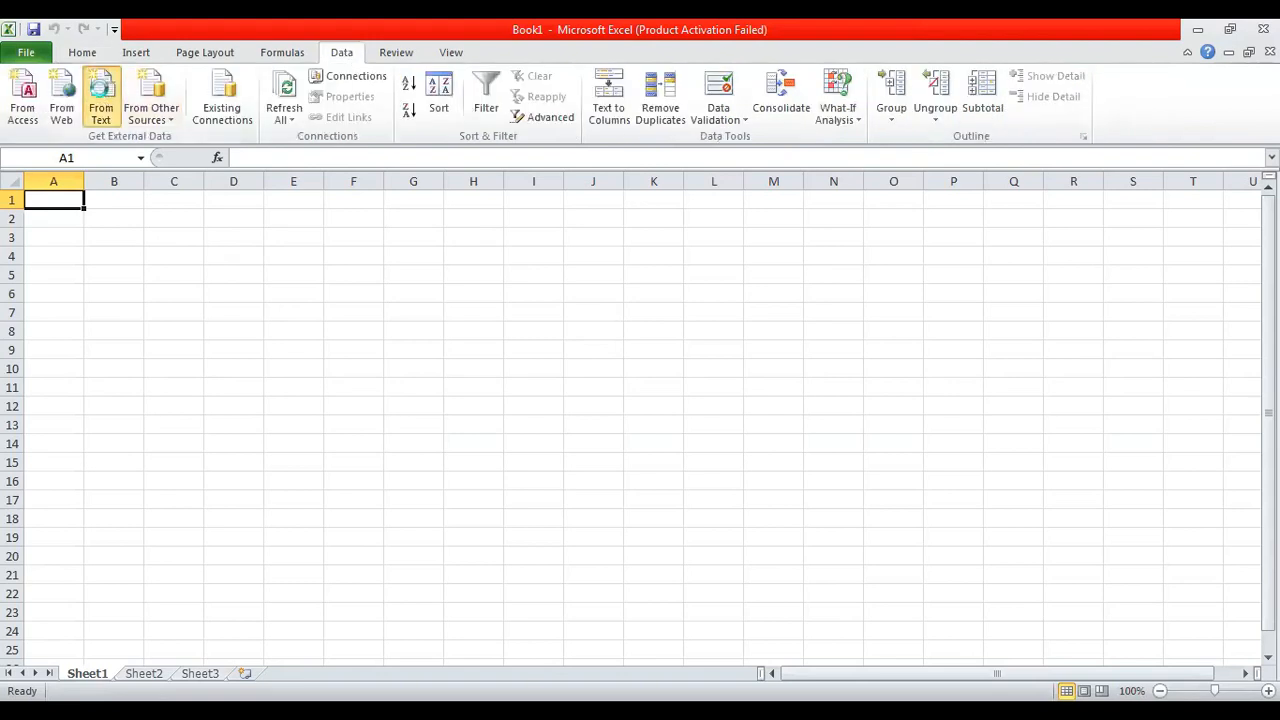
pyautogui.click(103, 95)
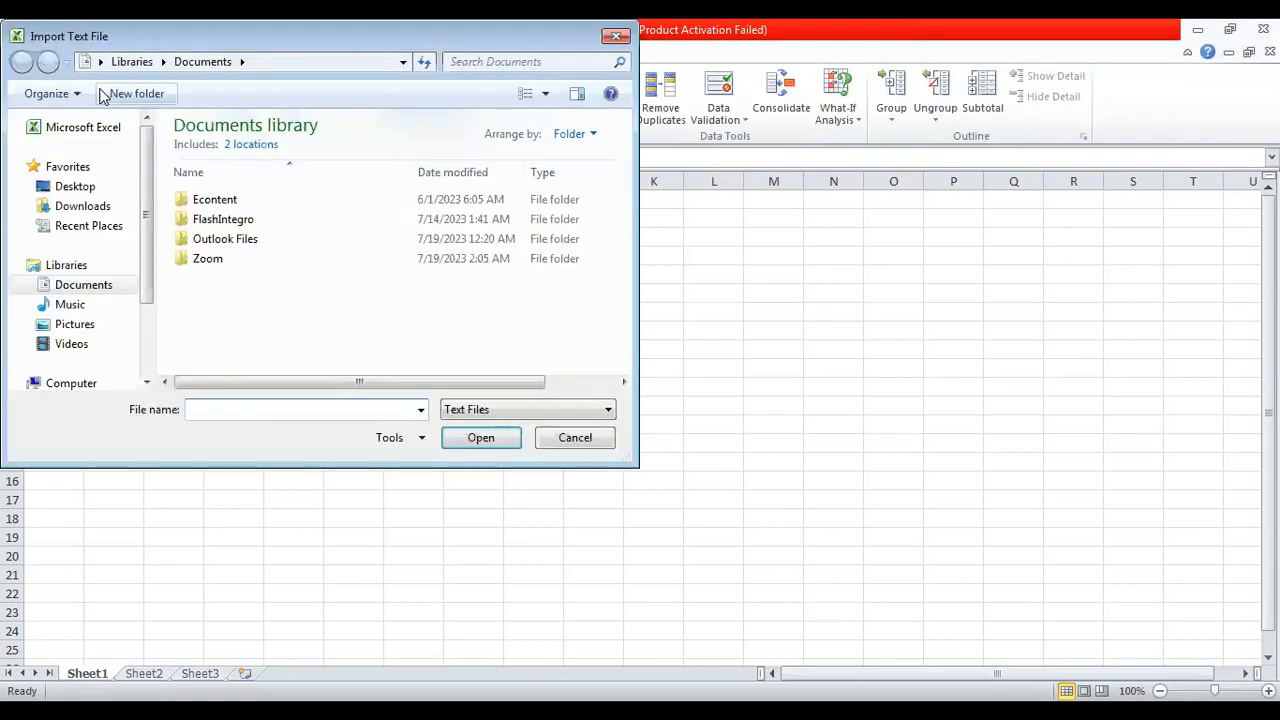
pyautogui.click(85, 204)
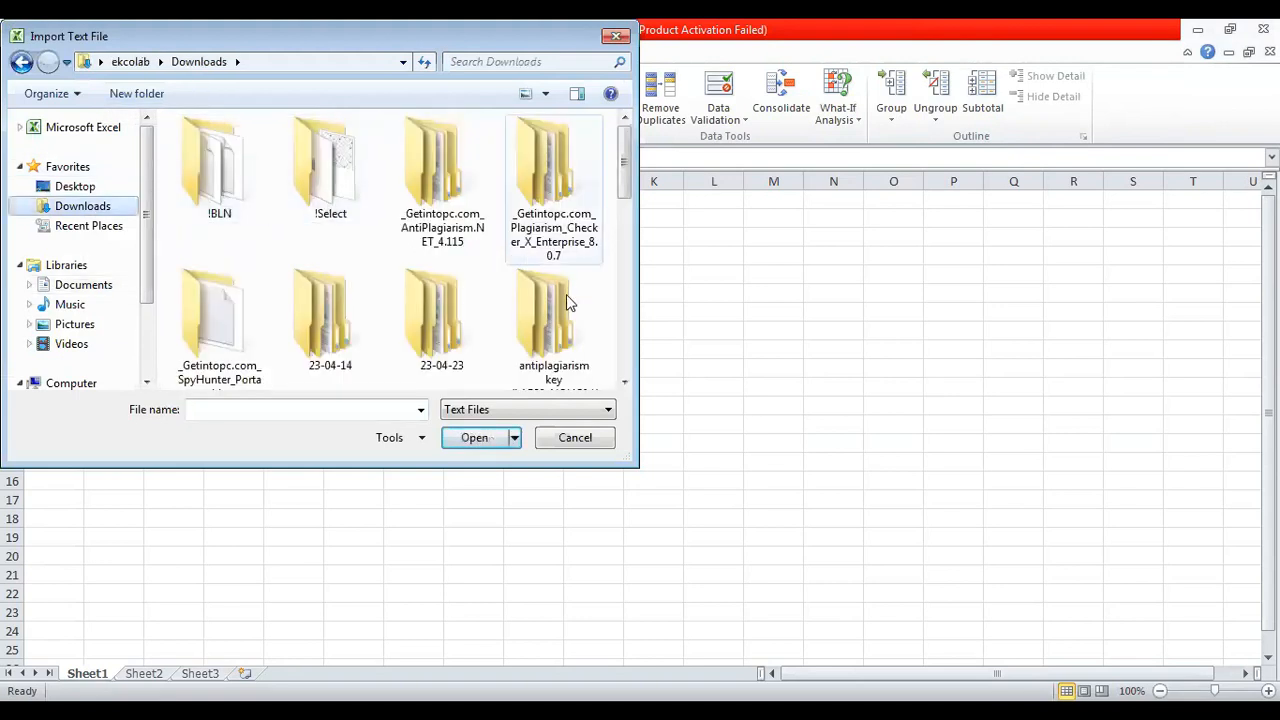
pyautogui.moveTo(624, 382); pyautogui.dragTo(624, 383)
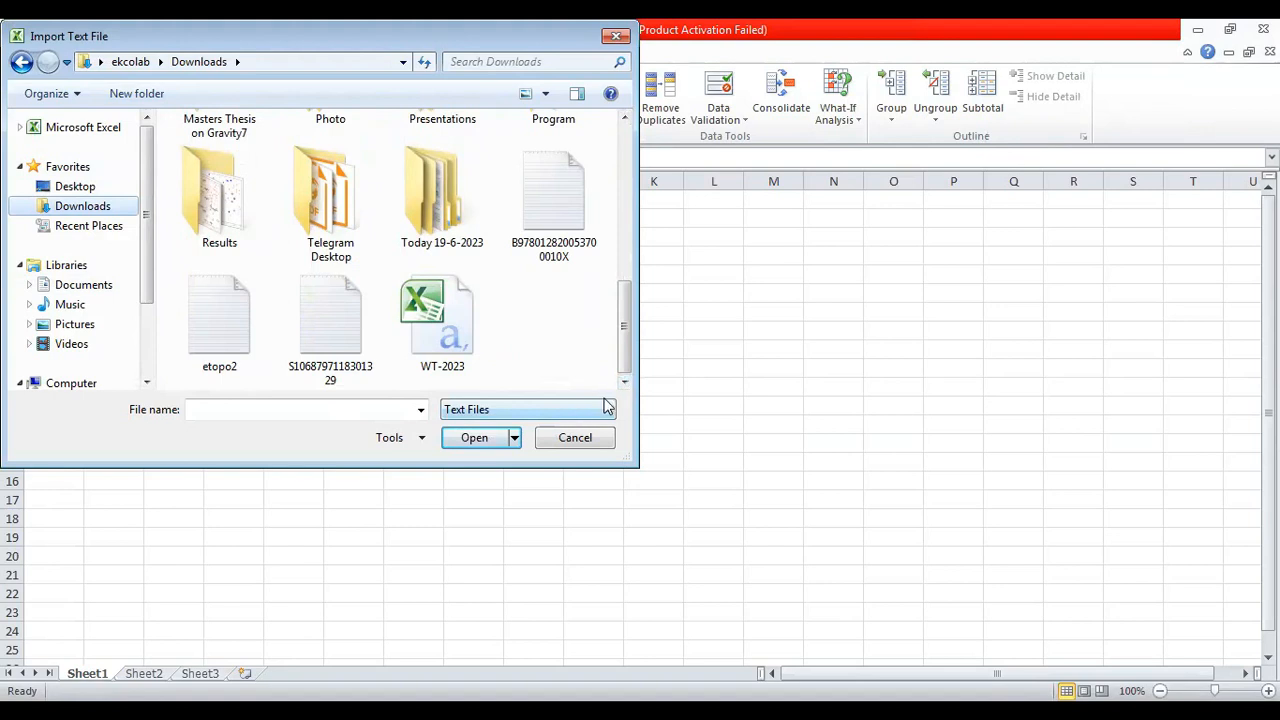
pyautogui.click(451, 343)
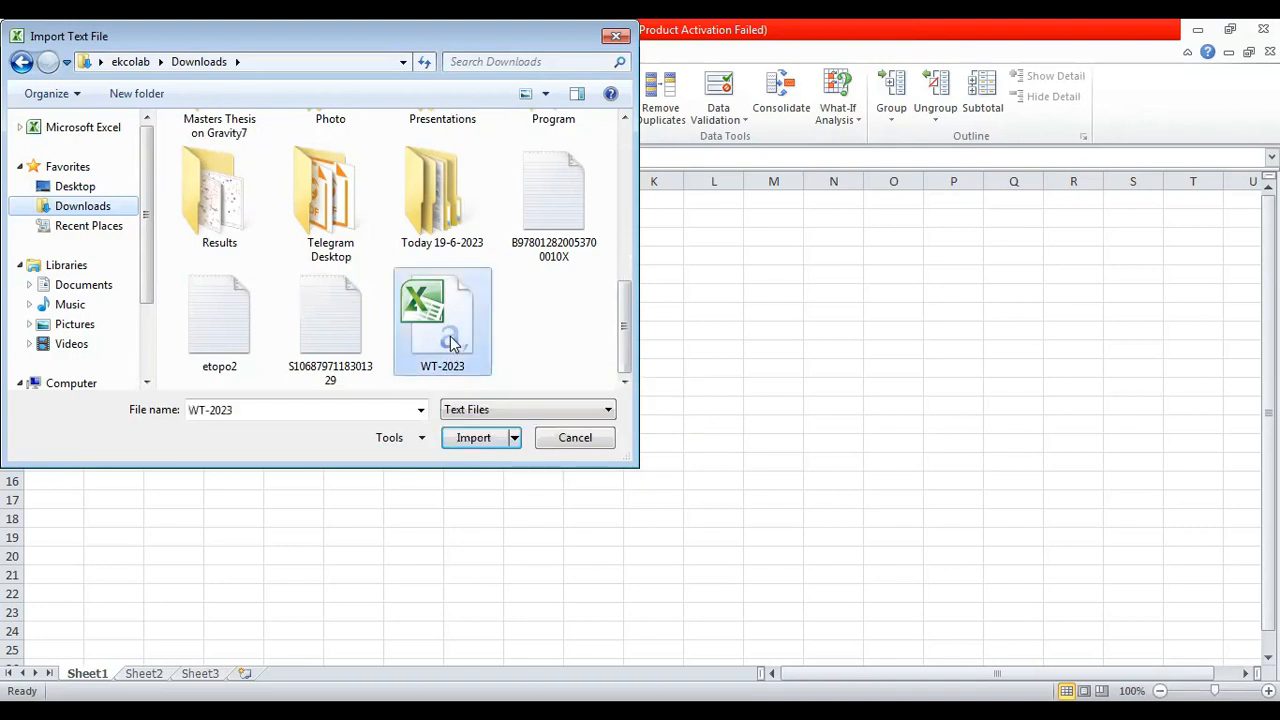
pyautogui.click(474, 438)
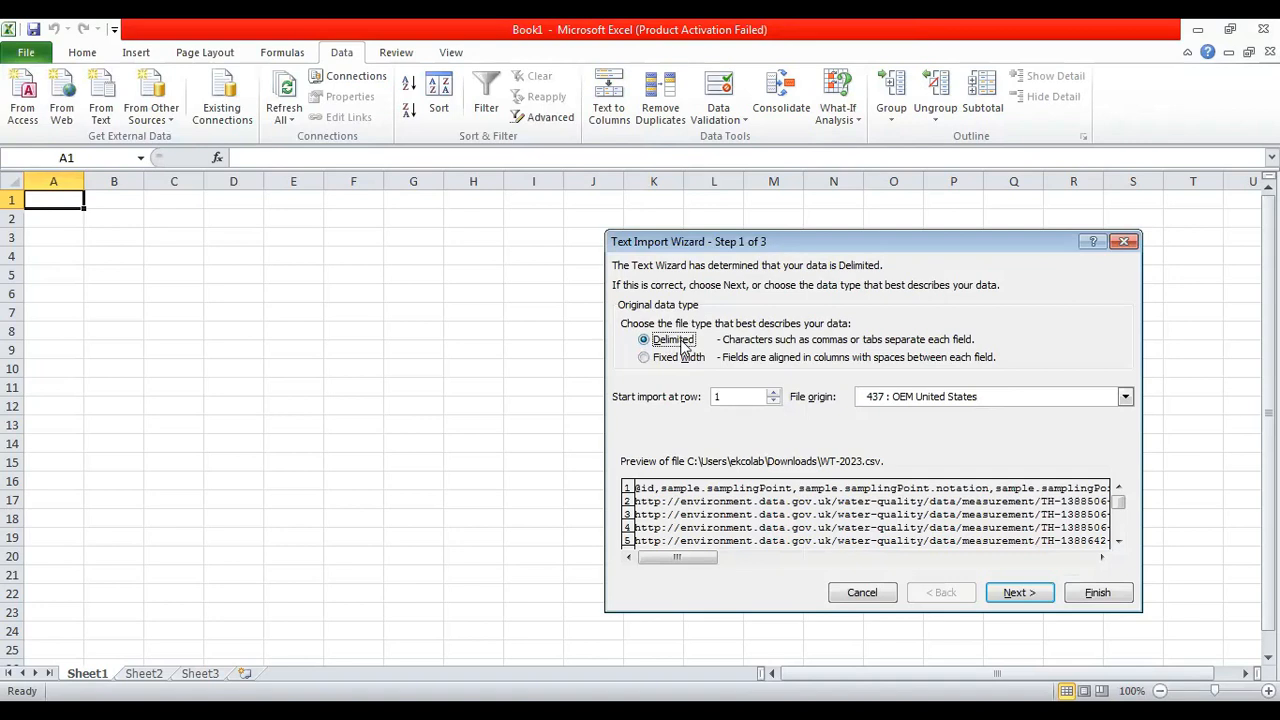
# Import the file as delimited data with Comma added as a delimiter and General column format, placing it in the worksheet.
pyautogui.click(1016, 594)
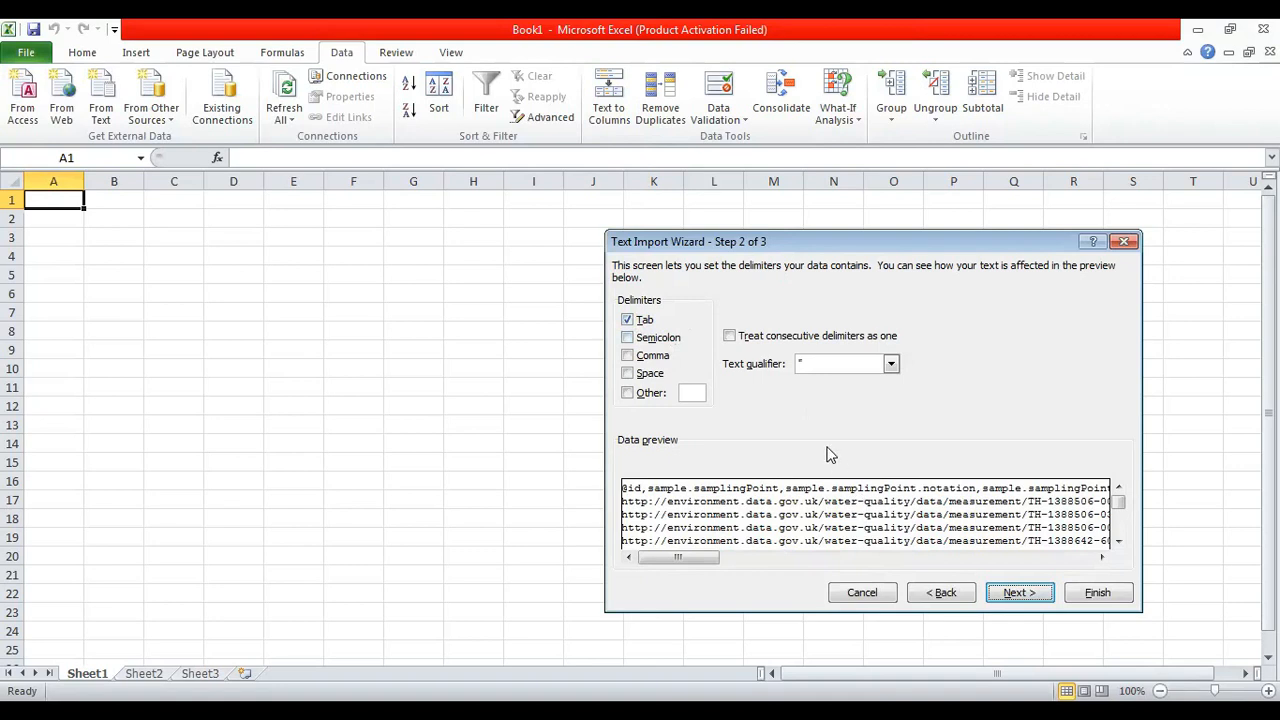
pyautogui.click(637, 358)
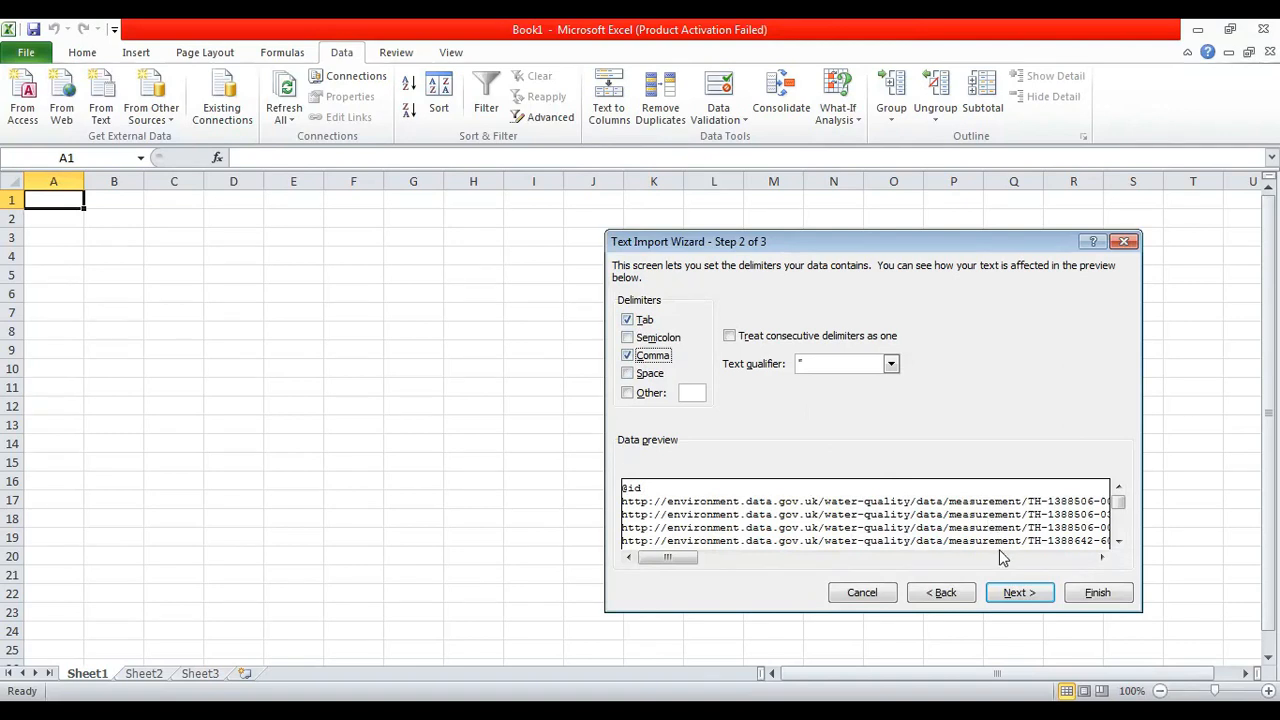
pyautogui.click(1020, 593)
pyautogui.click(1092, 596)
pyautogui.click(1089, 596)
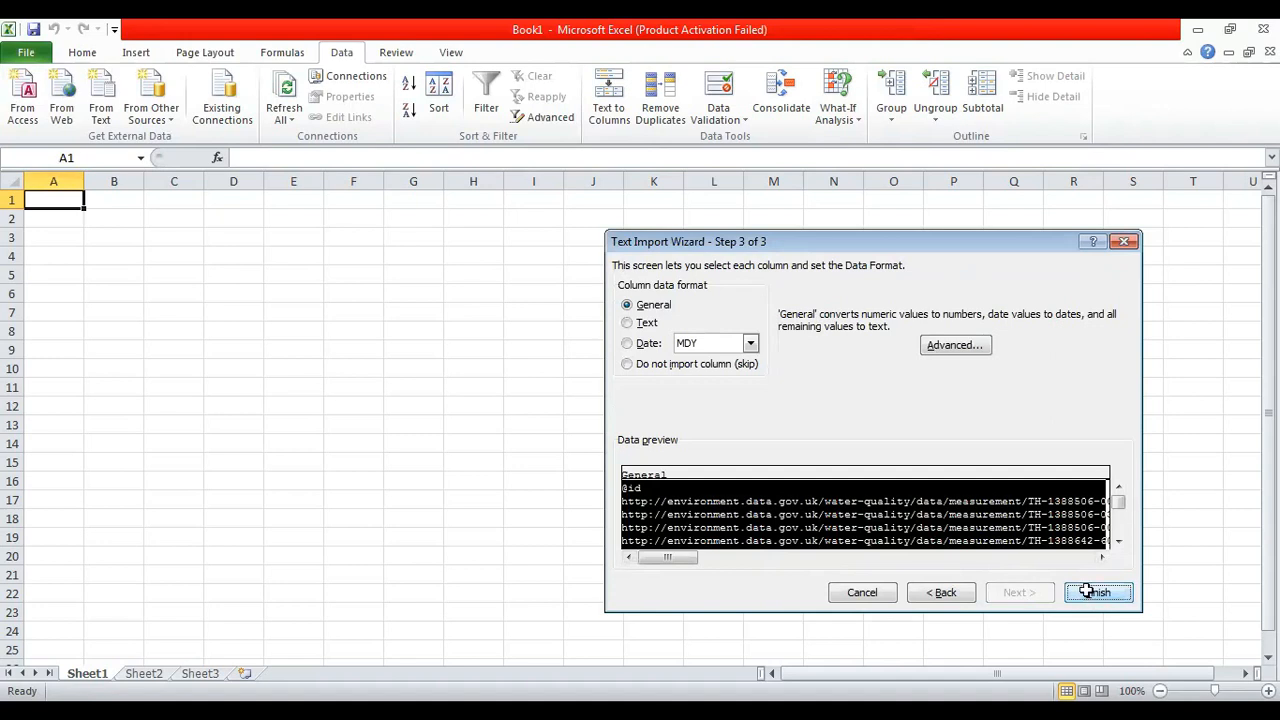
pyautogui.click(883, 476)
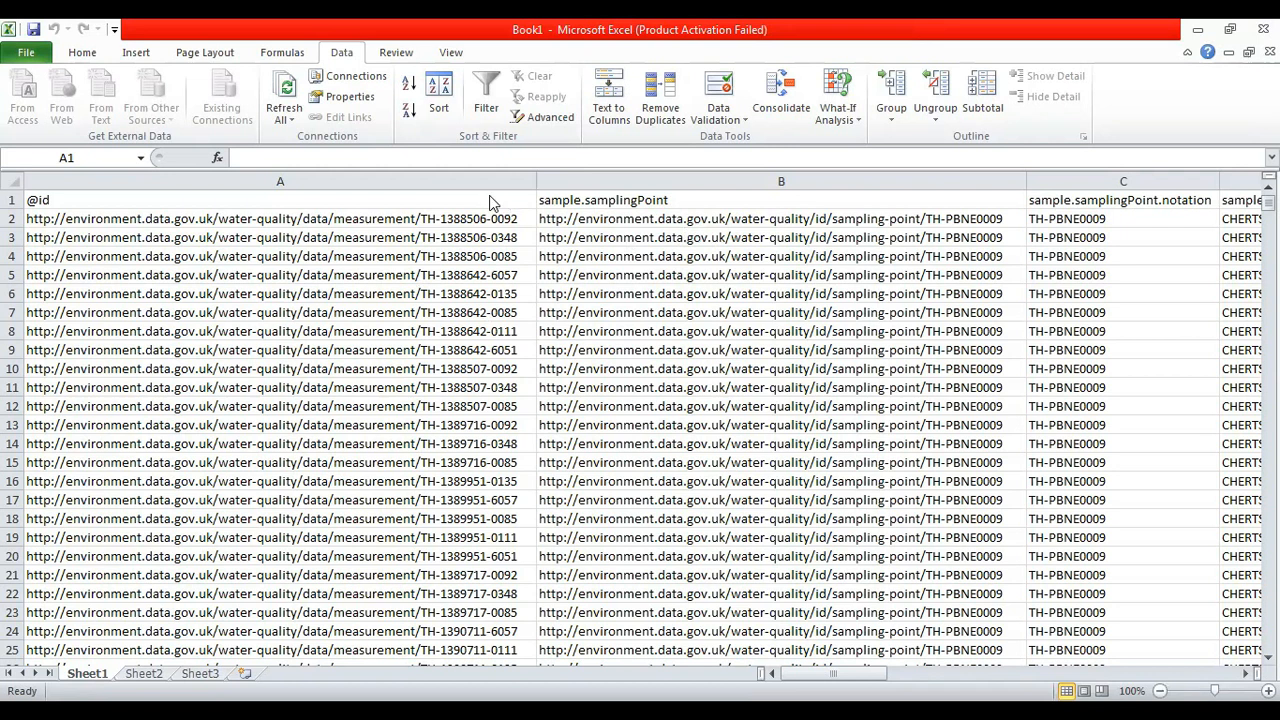
pyautogui.click(268, 176)
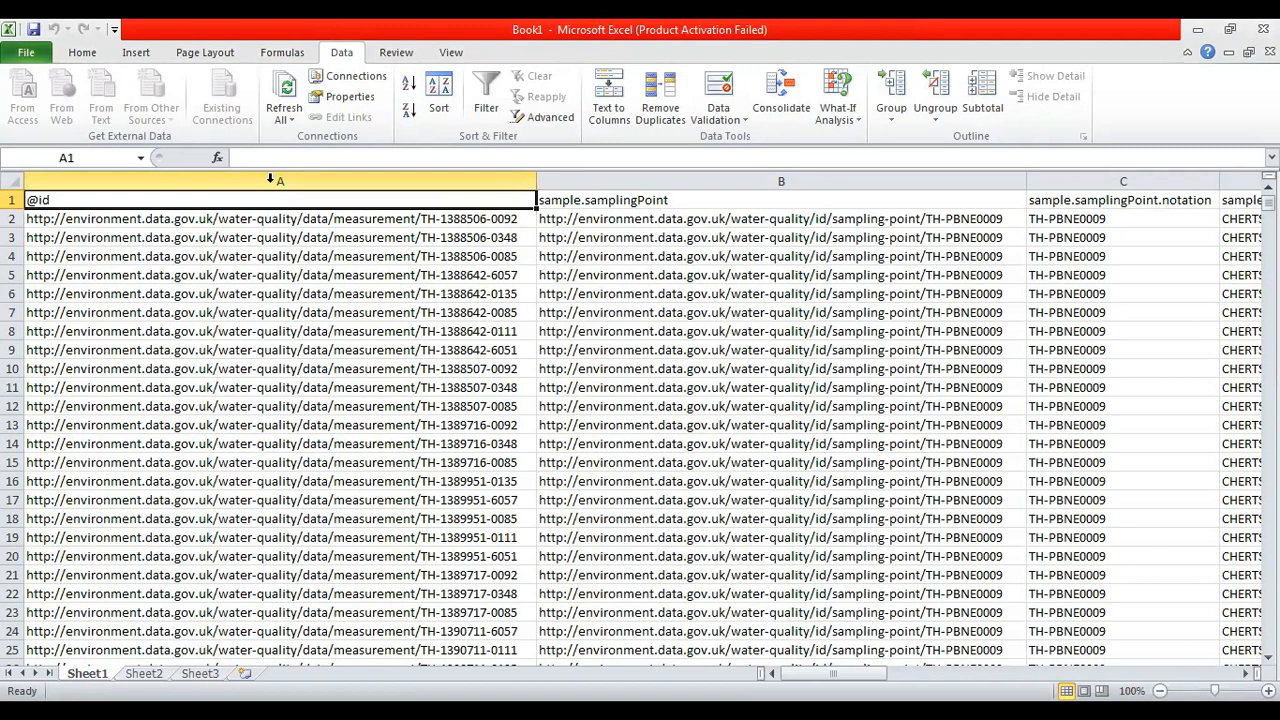
pyautogui.click(270, 178)
pyautogui.moveTo(440, 190); pyautogui.dragTo(575, 205)
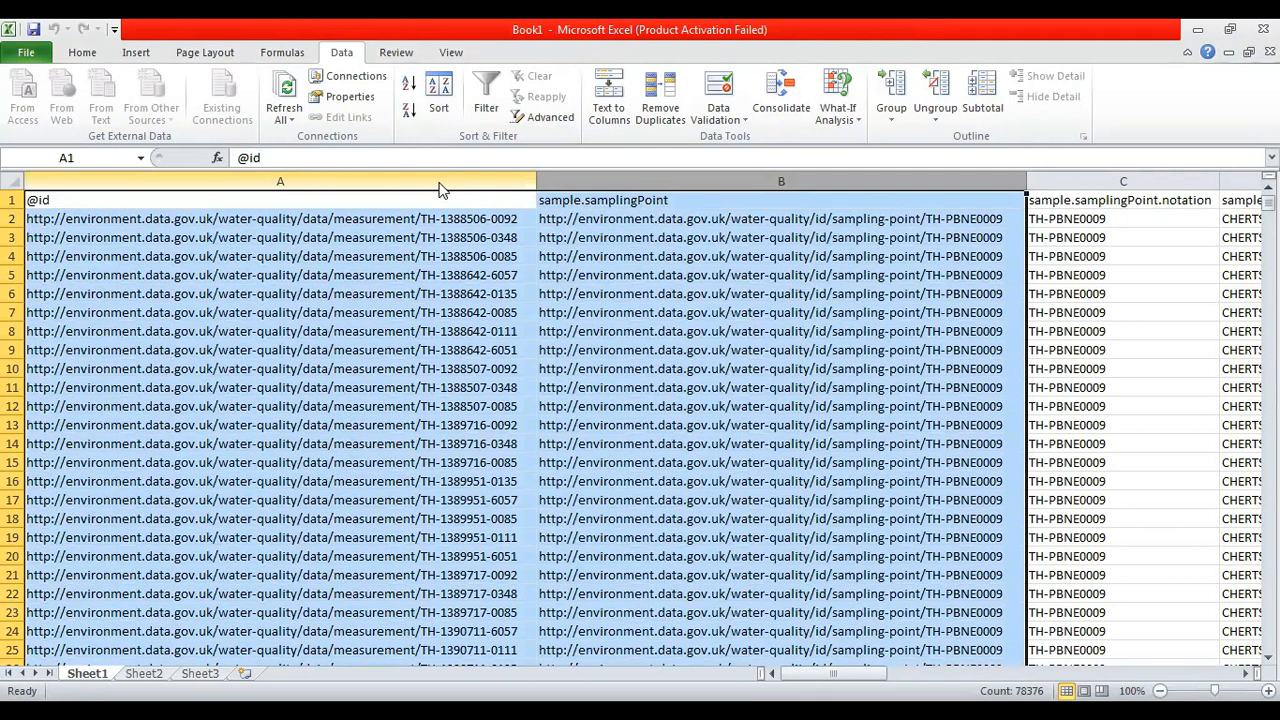
pyautogui.rightClick(440, 190)
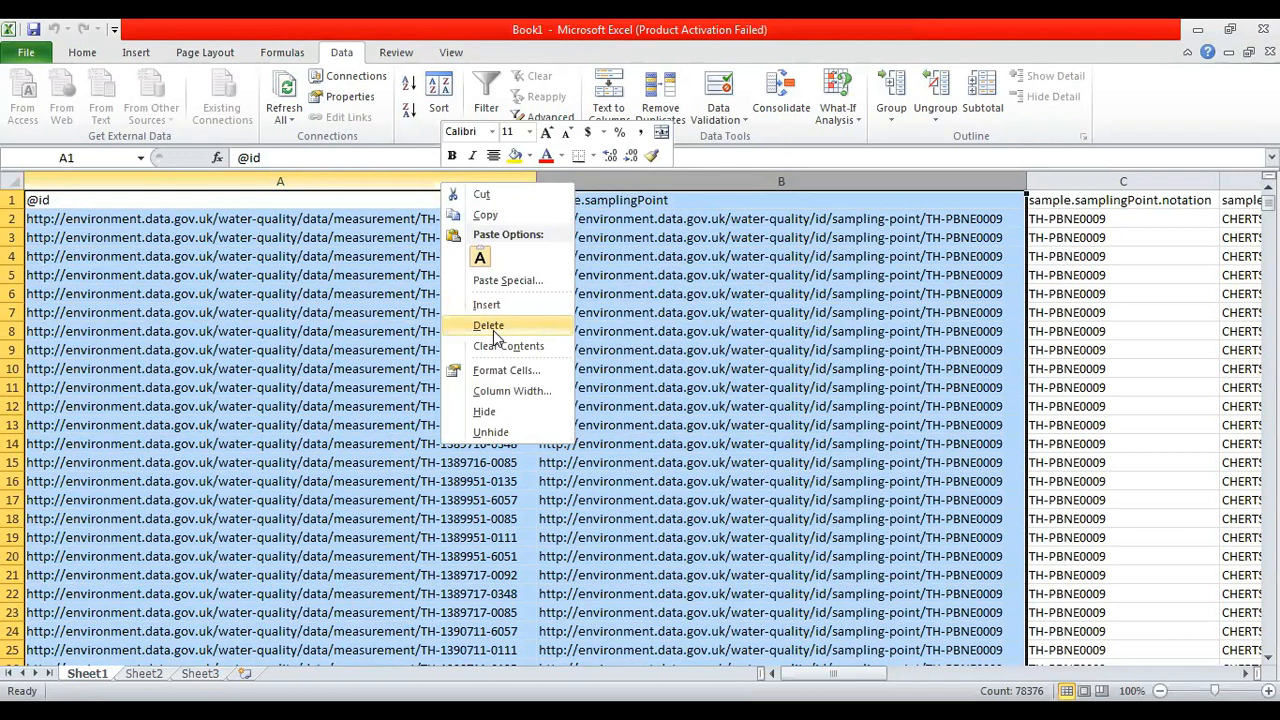
pyautogui.click(489, 326)
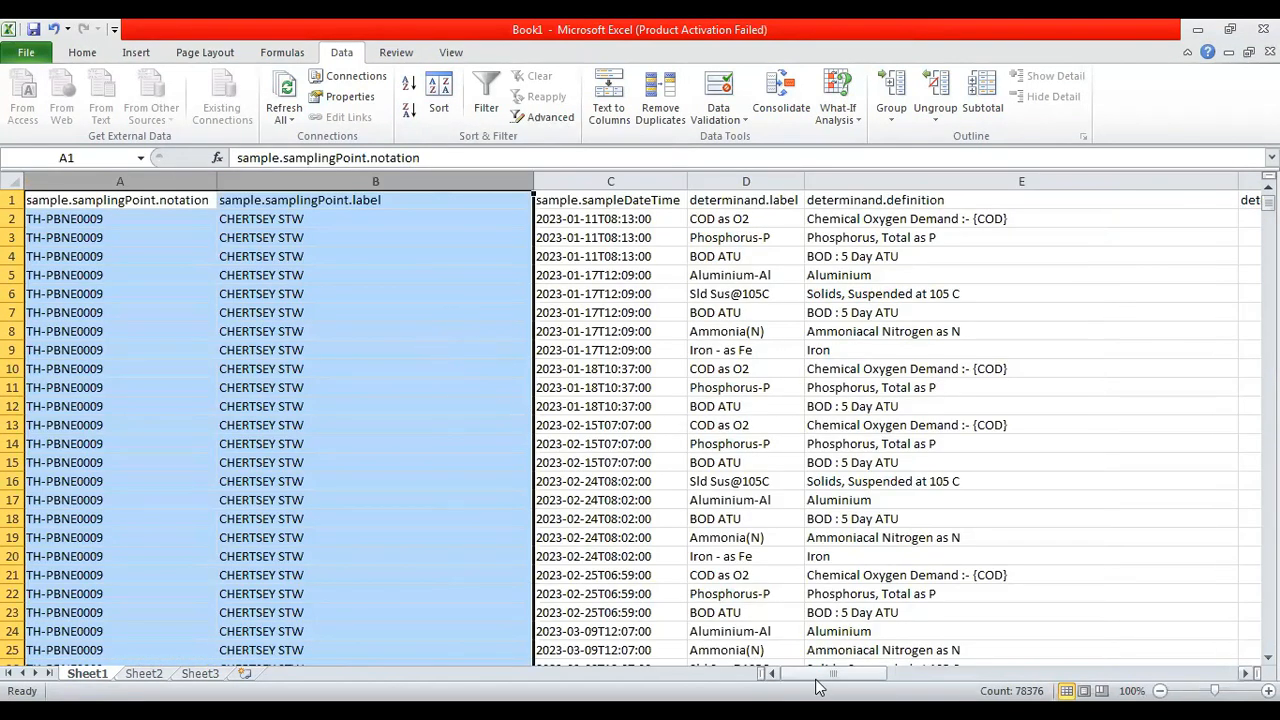
# Insert an empty column before the sample.samplingPoint.notation column.
pyautogui.moveTo(815, 675); pyautogui.dragTo(1128, 676)
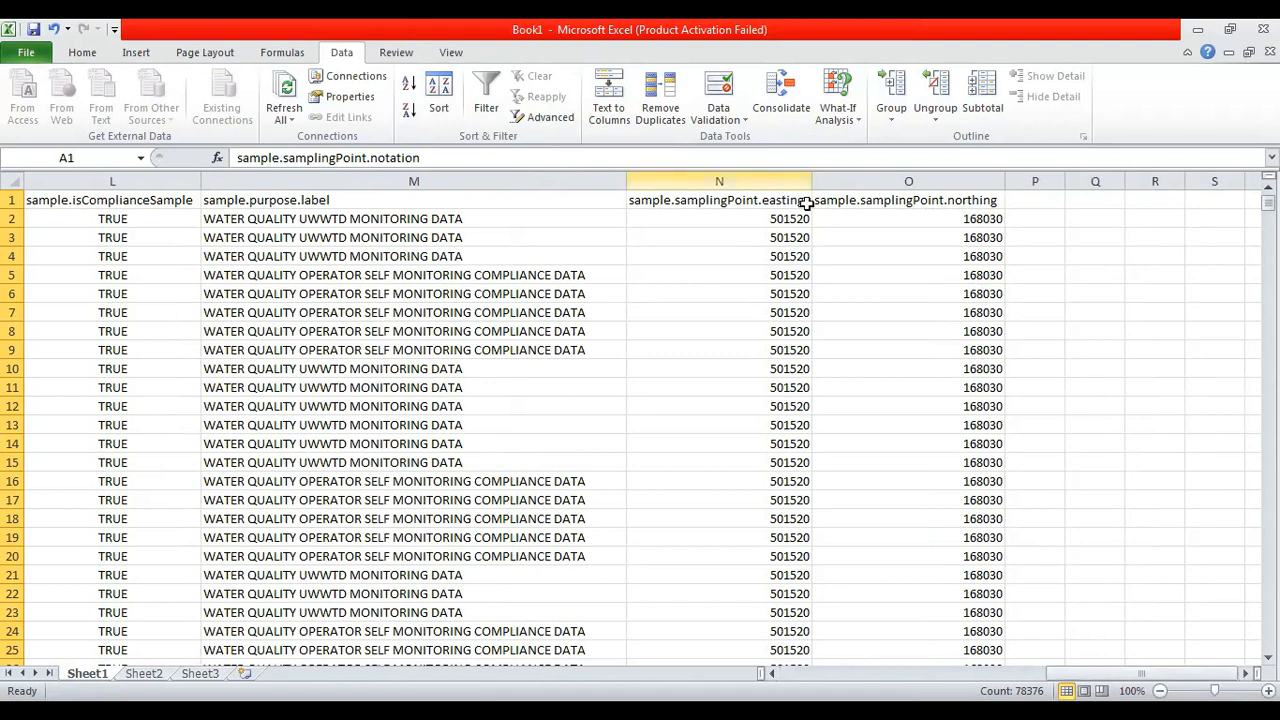
pyautogui.moveTo(1090, 673); pyautogui.dragTo(800, 673)
pyautogui.click(474, 394)
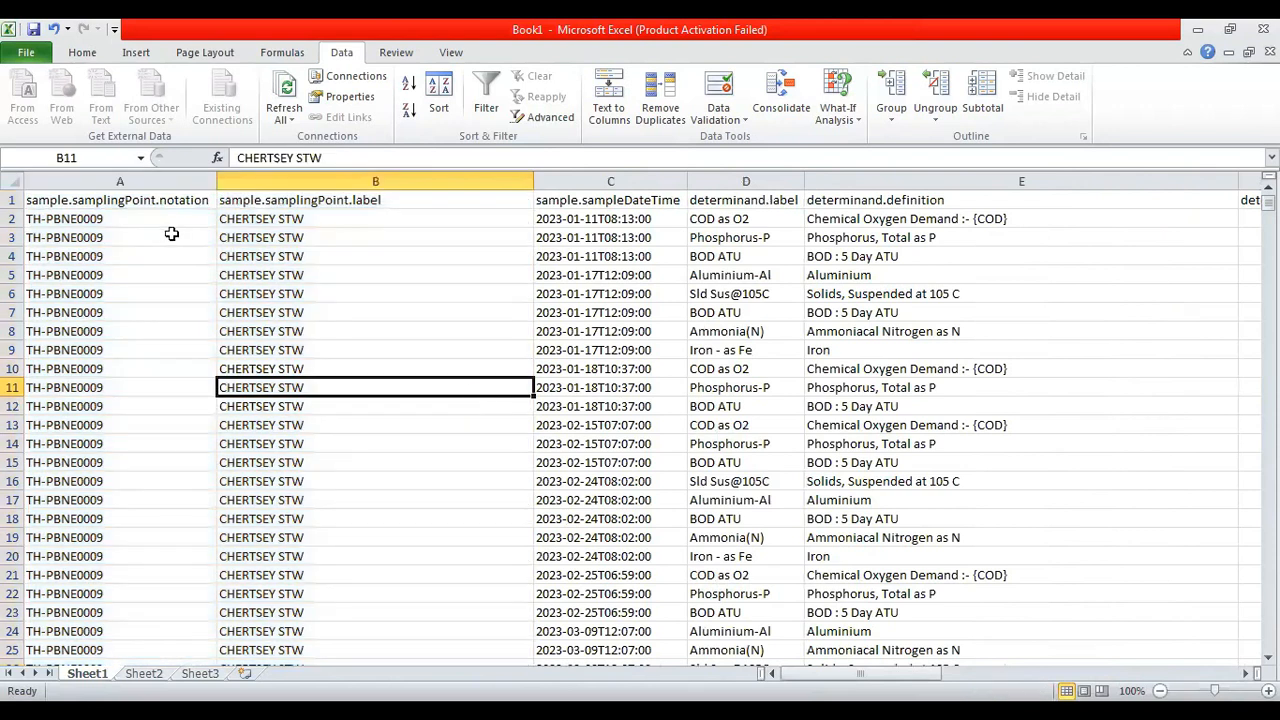
pyautogui.click(109, 180)
pyautogui.rightClick(109, 180)
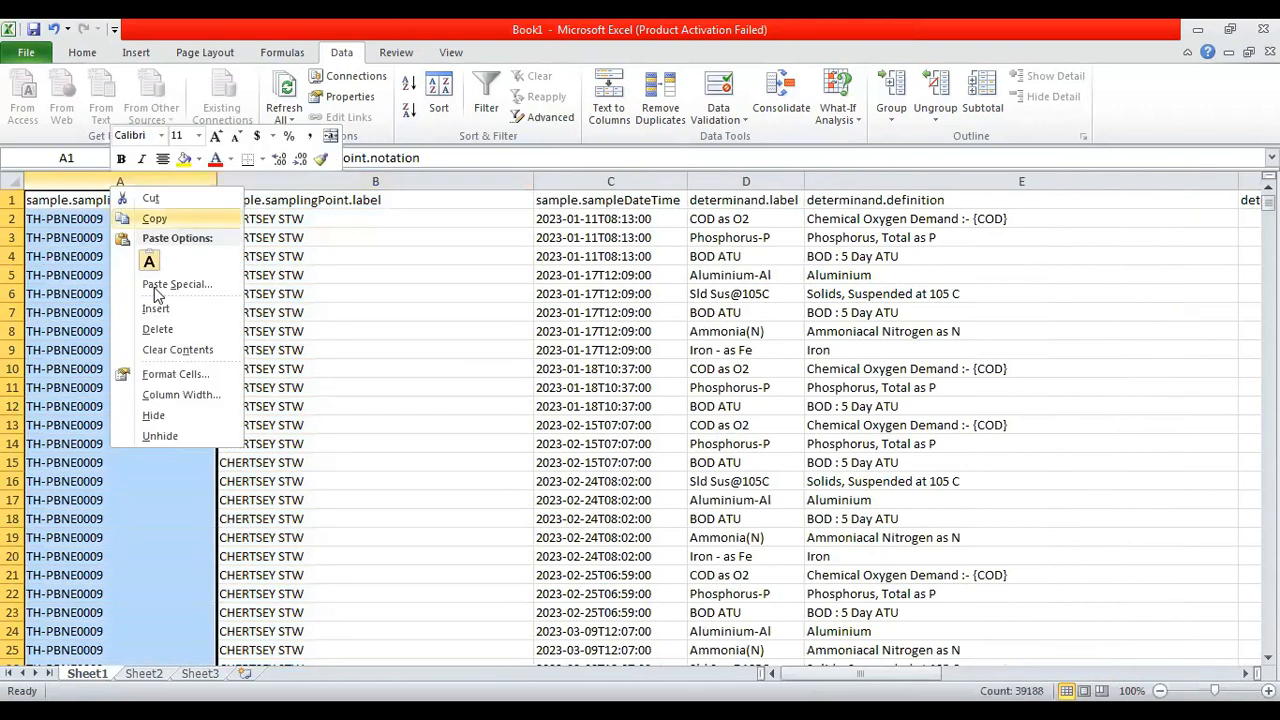
pyautogui.click(157, 310)
pyautogui.click(322, 331)
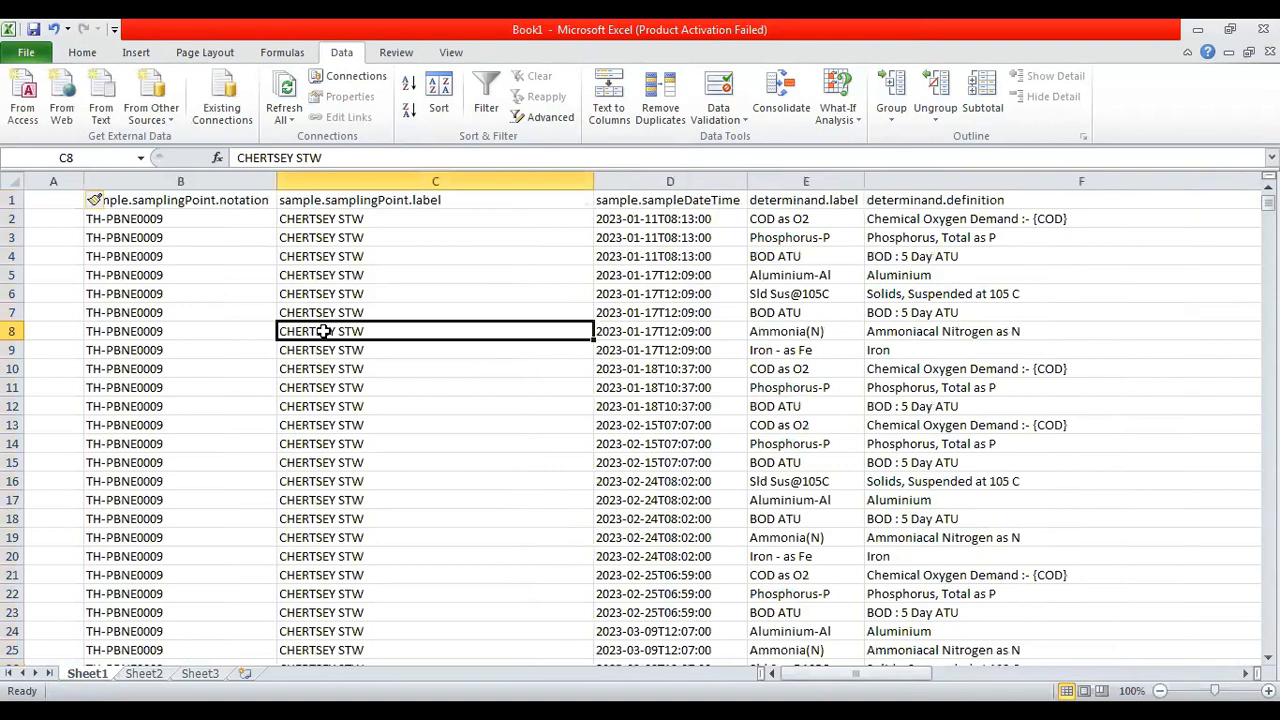
# Try to move the sample.samplingPoint.easting and sample.samplingPoint.northing columns into the empty column A.
pyautogui.moveTo(900, 674); pyautogui.dragTo(1228, 662)
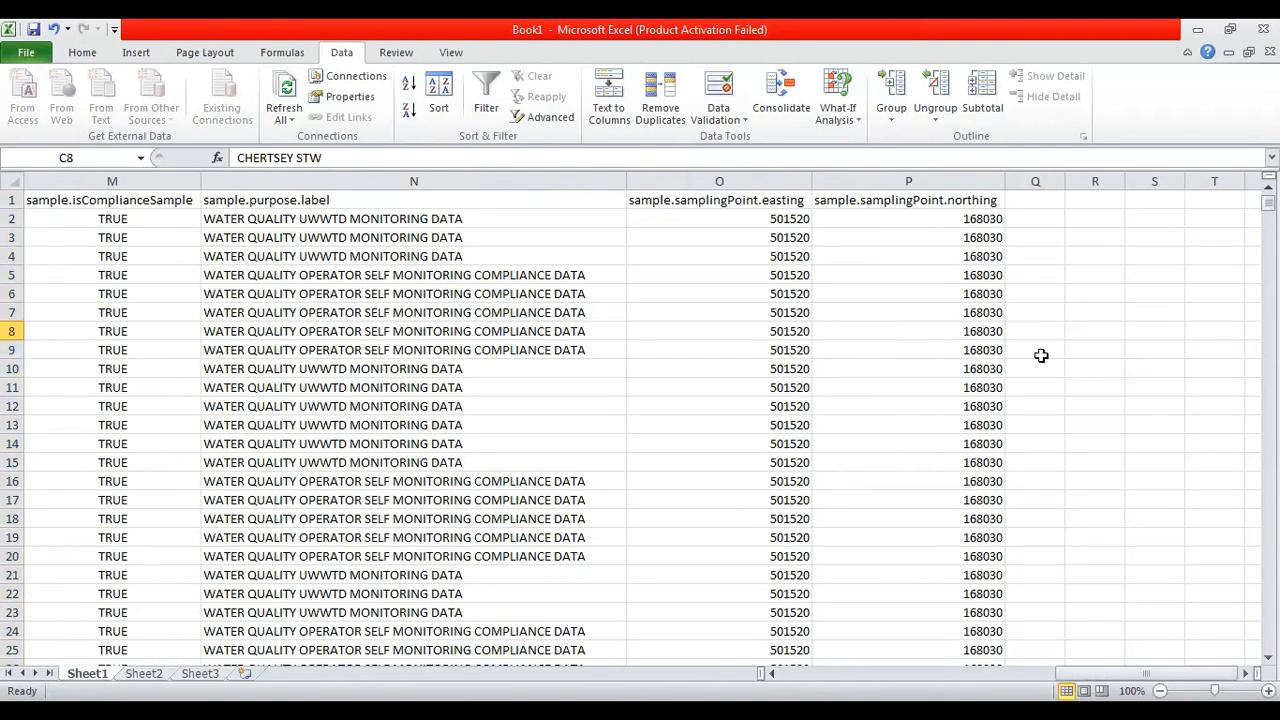
pyautogui.moveTo(763, 180); pyautogui.dragTo(910, 180)
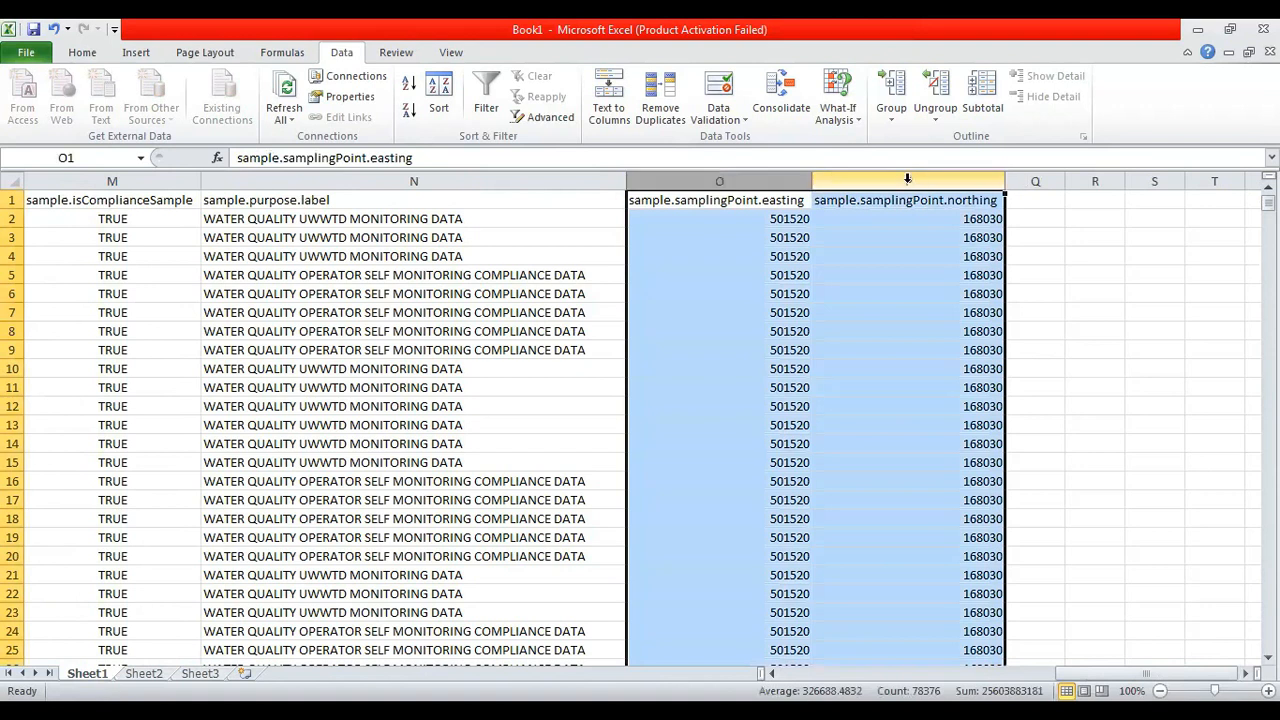
pyautogui.rightClick(907, 180)
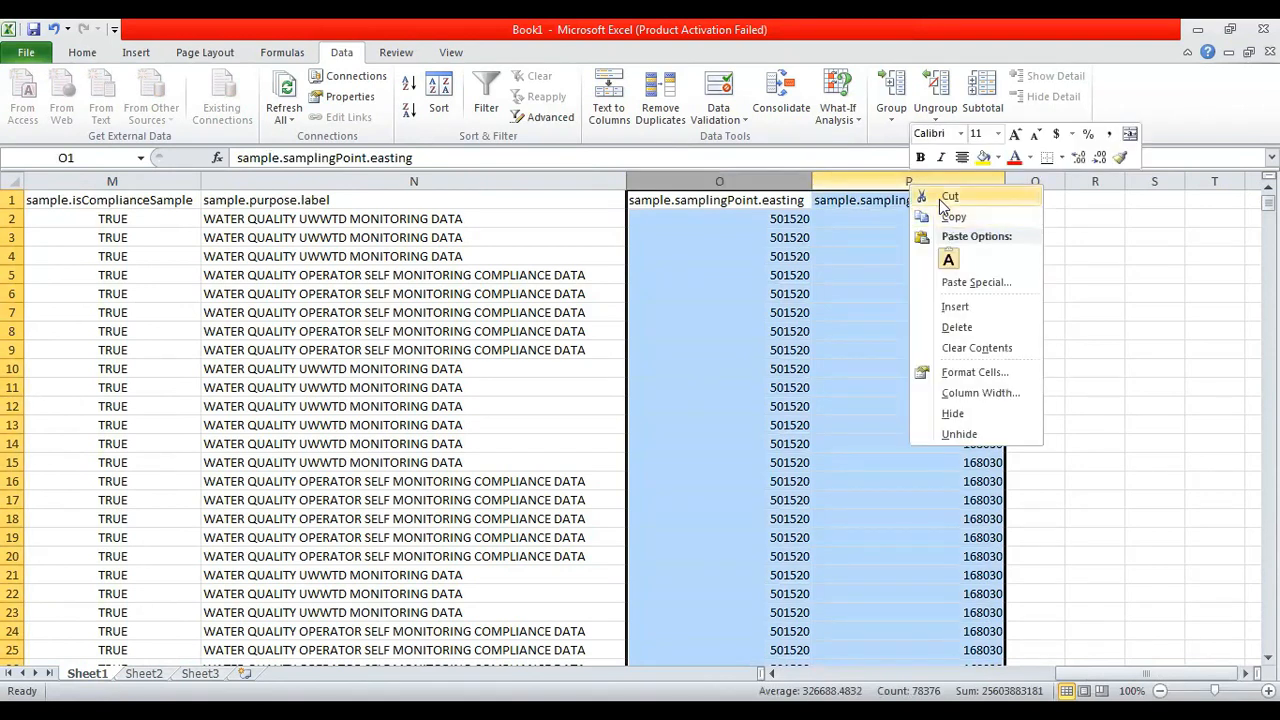
pyautogui.click(950, 196)
pyautogui.moveTo(1146, 673); pyautogui.dragTo(855, 674)
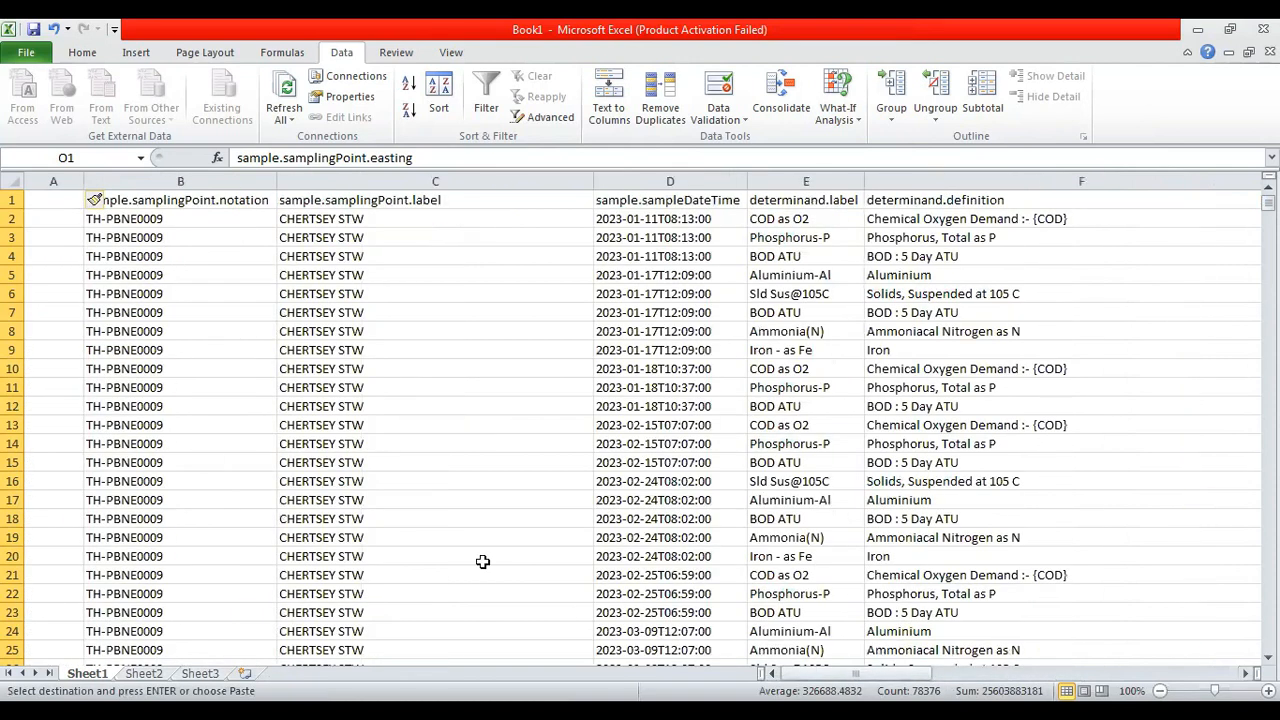
pyautogui.click(55, 181)
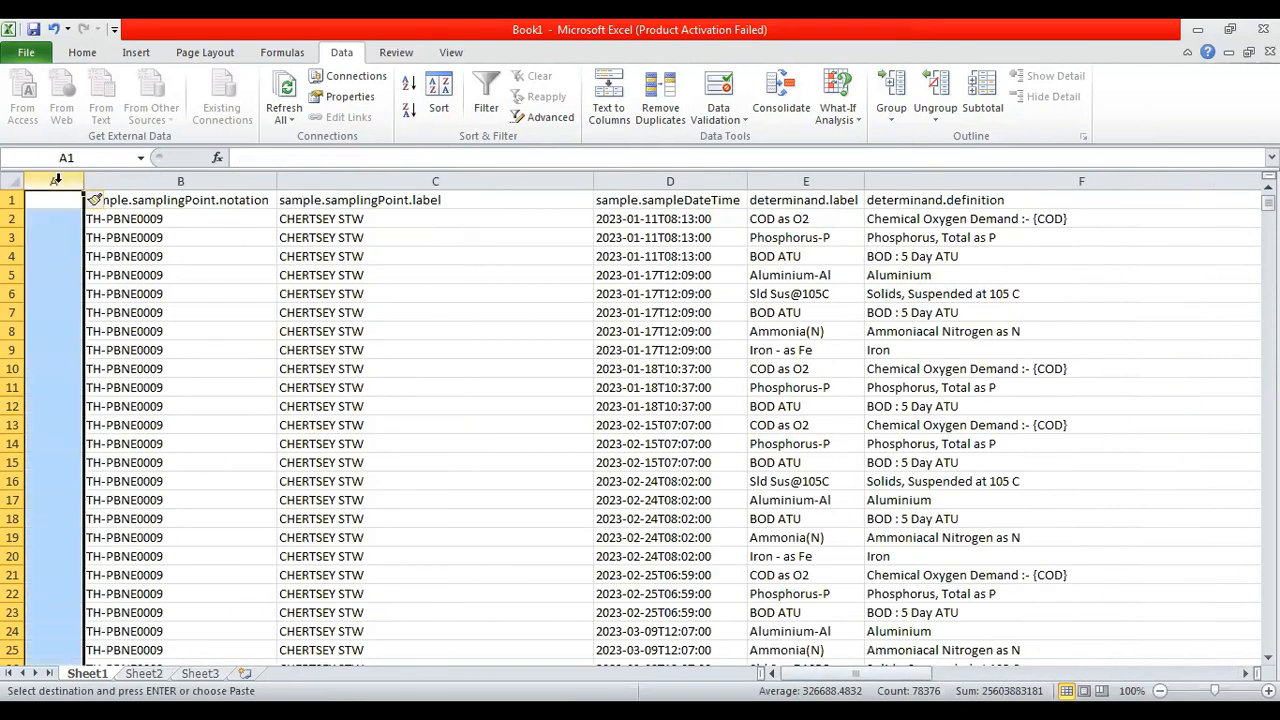
pyautogui.rightClick(57, 181)
pyautogui.click(95, 258)
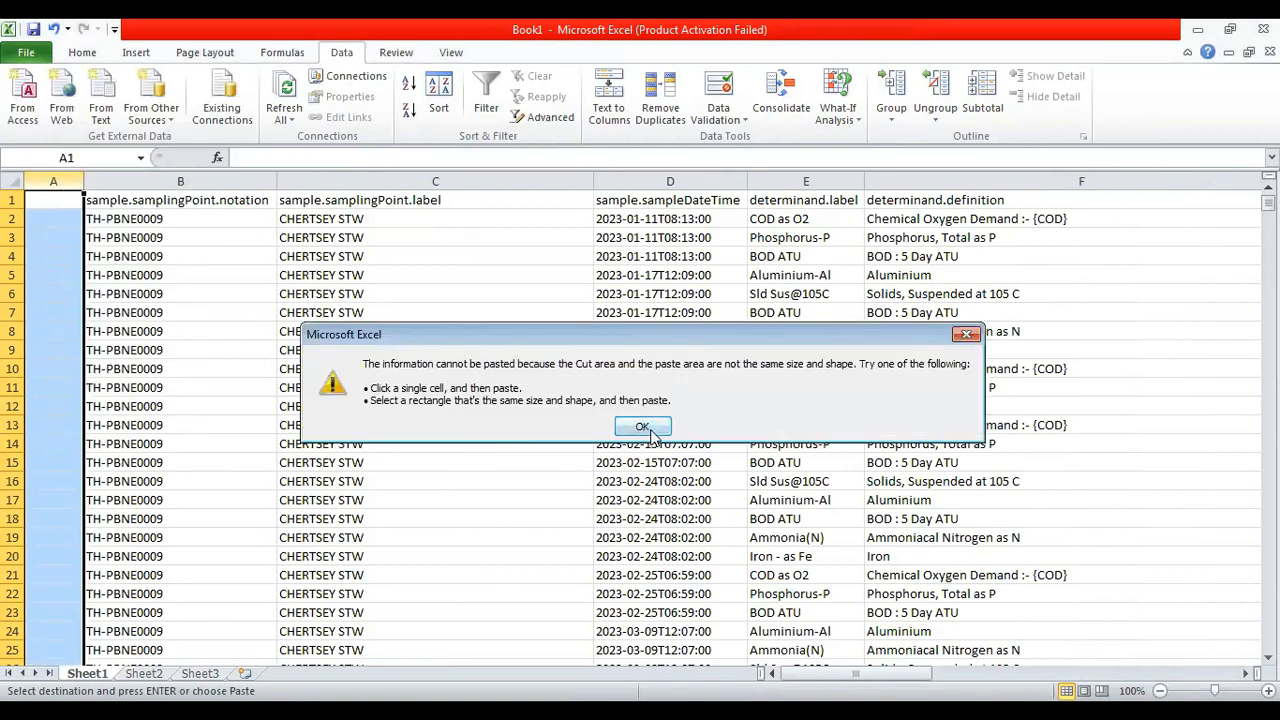
pyautogui.click(965, 335)
pyautogui.click(695, 315)
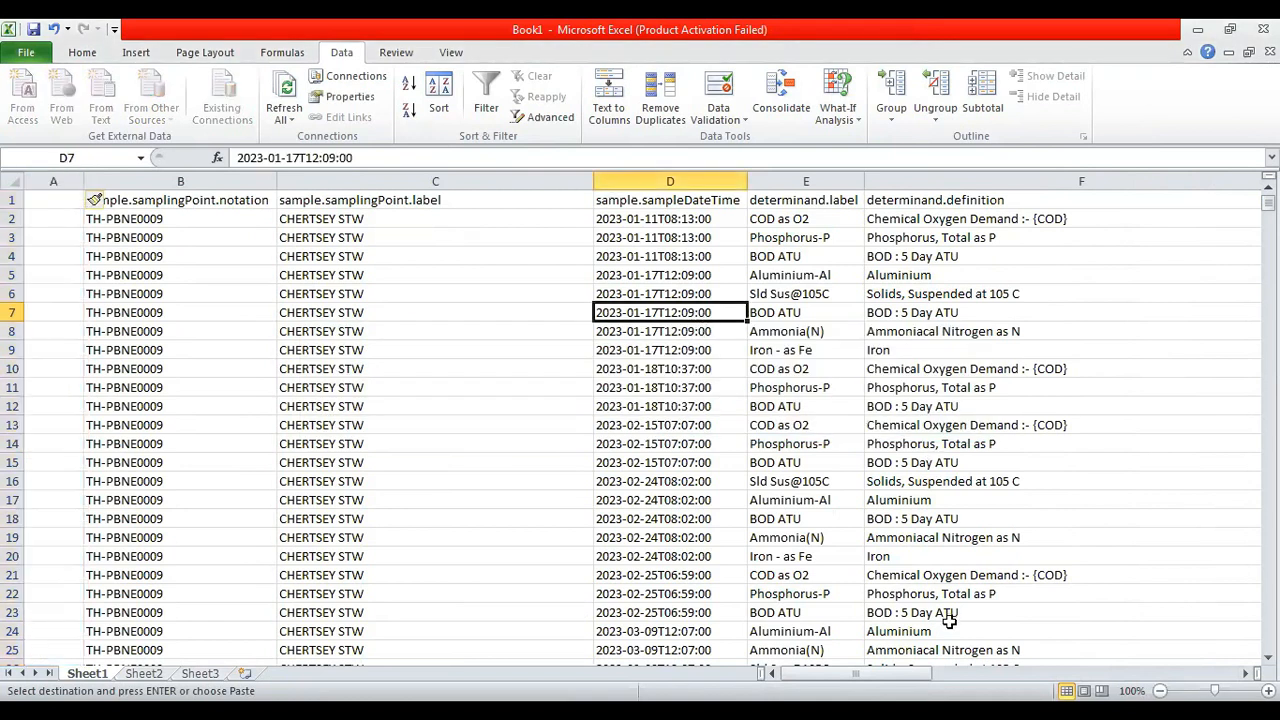
pyautogui.moveTo(884, 680); pyautogui.dragTo(1086, 415)
pyautogui.click(1086, 420)
pyautogui.hotkey('ctrl', 'Up')
pyautogui.doubleClick(1034, 292)
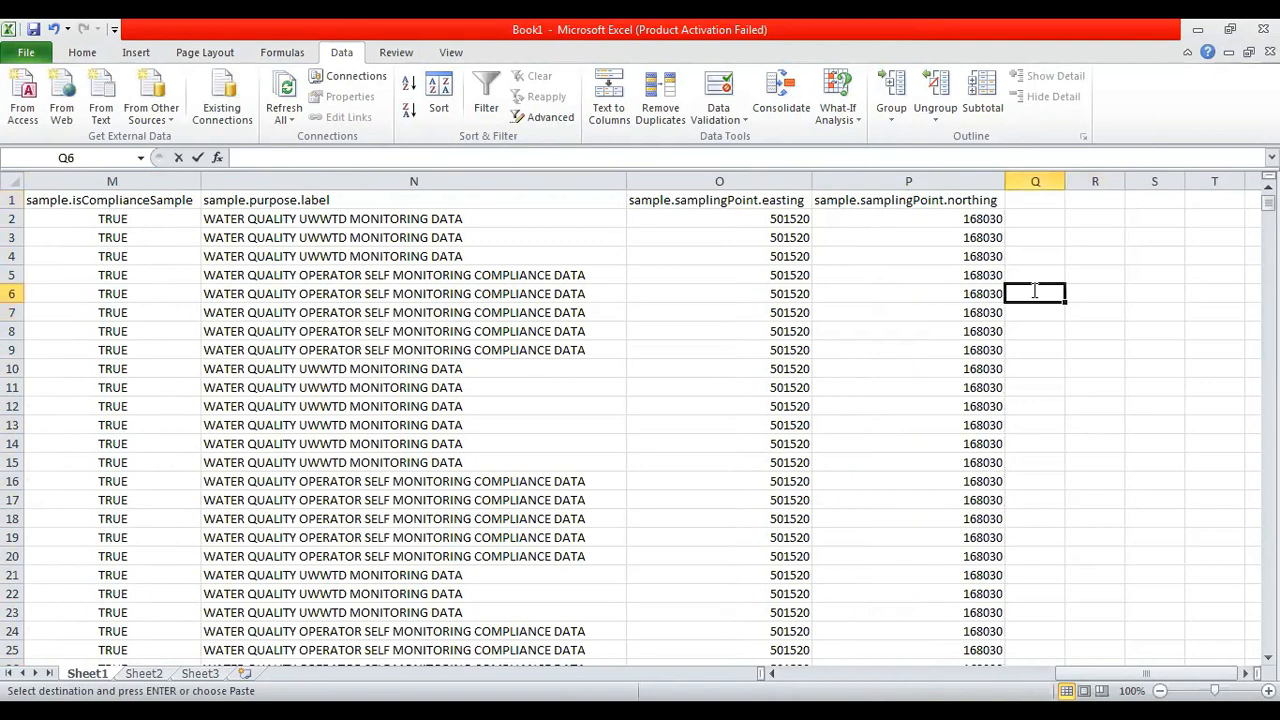
# Copy the sample.samplingPoint.easting and sample.samplingPoint.northing columns (O and P) and paste them into columns A and B.
pyautogui.moveTo(747, 182); pyautogui.dragTo(912, 180)
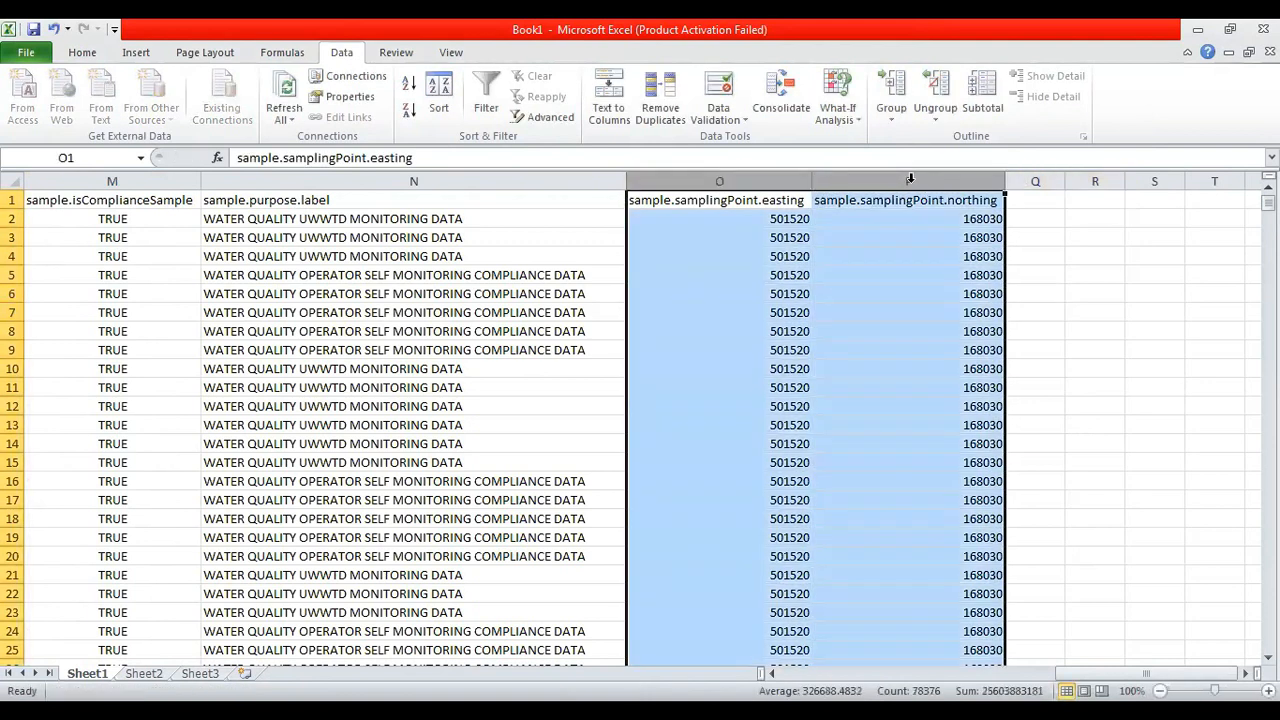
pyautogui.rightClick(939, 221)
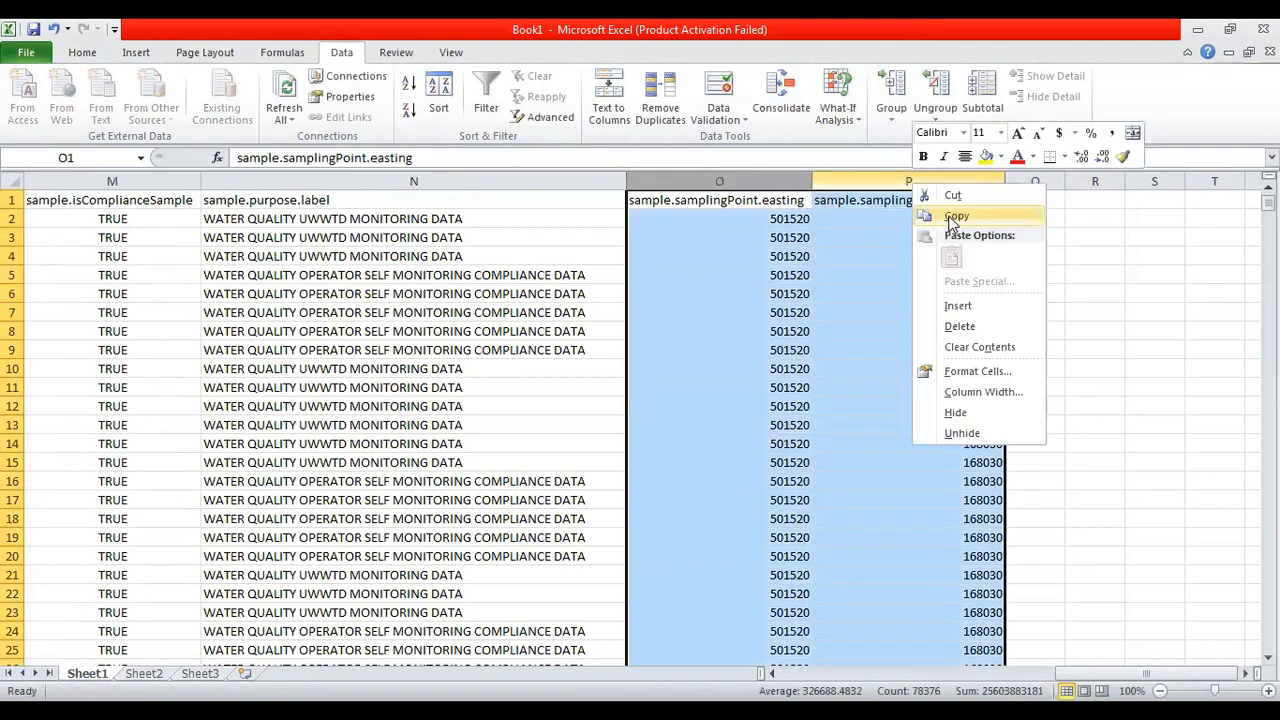
pyautogui.click(954, 218)
pyautogui.click(869, 675)
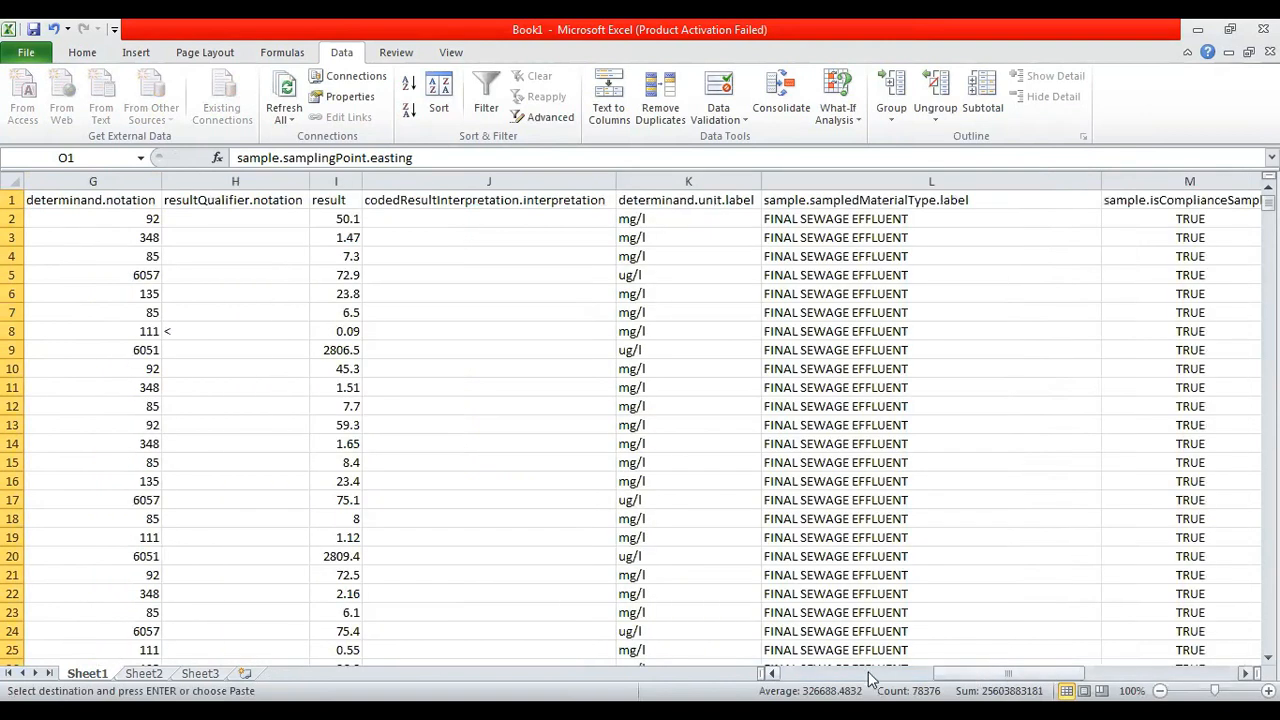
pyautogui.moveTo(968, 683); pyautogui.dragTo(706, 668)
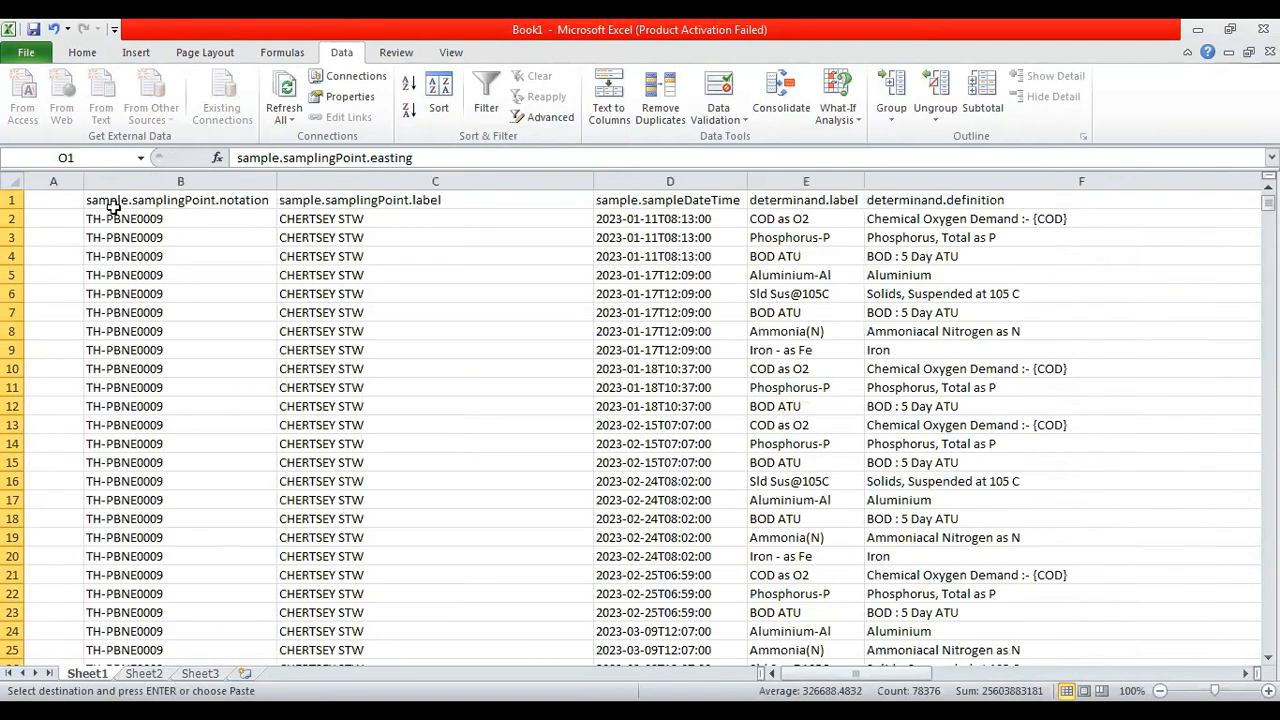
pyautogui.rightClick(46, 181)
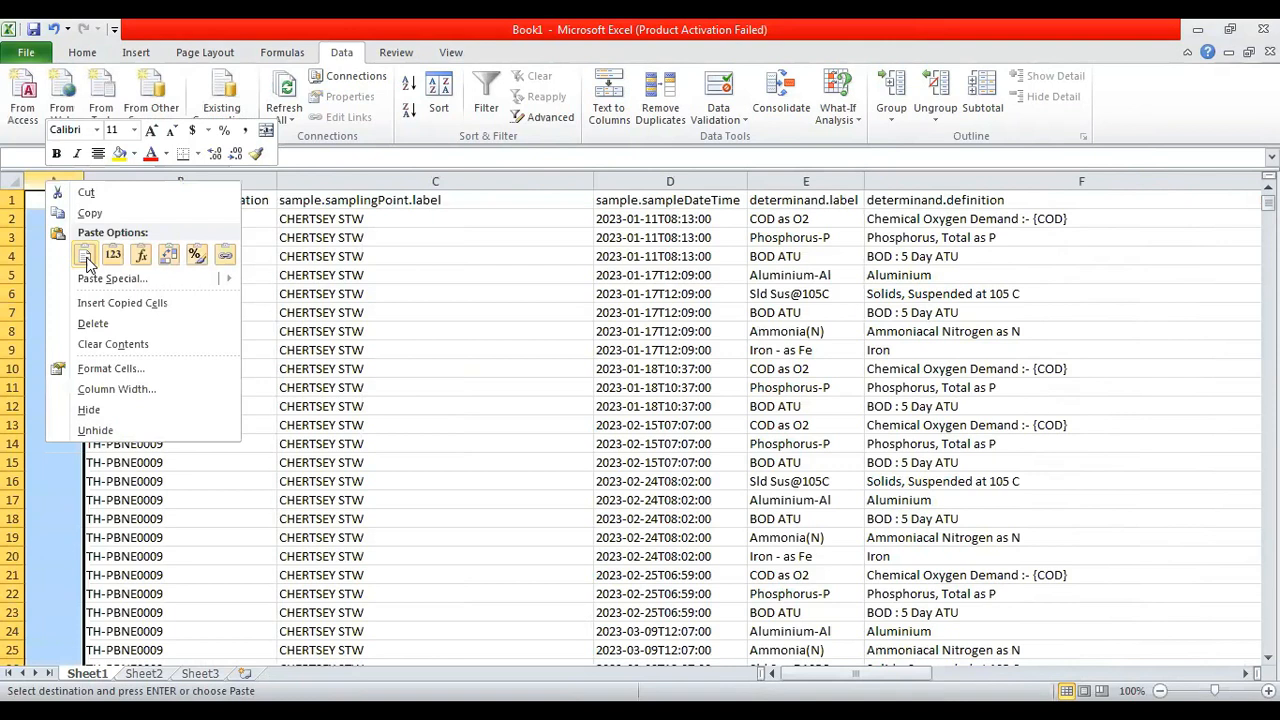
pyautogui.click(85, 256)
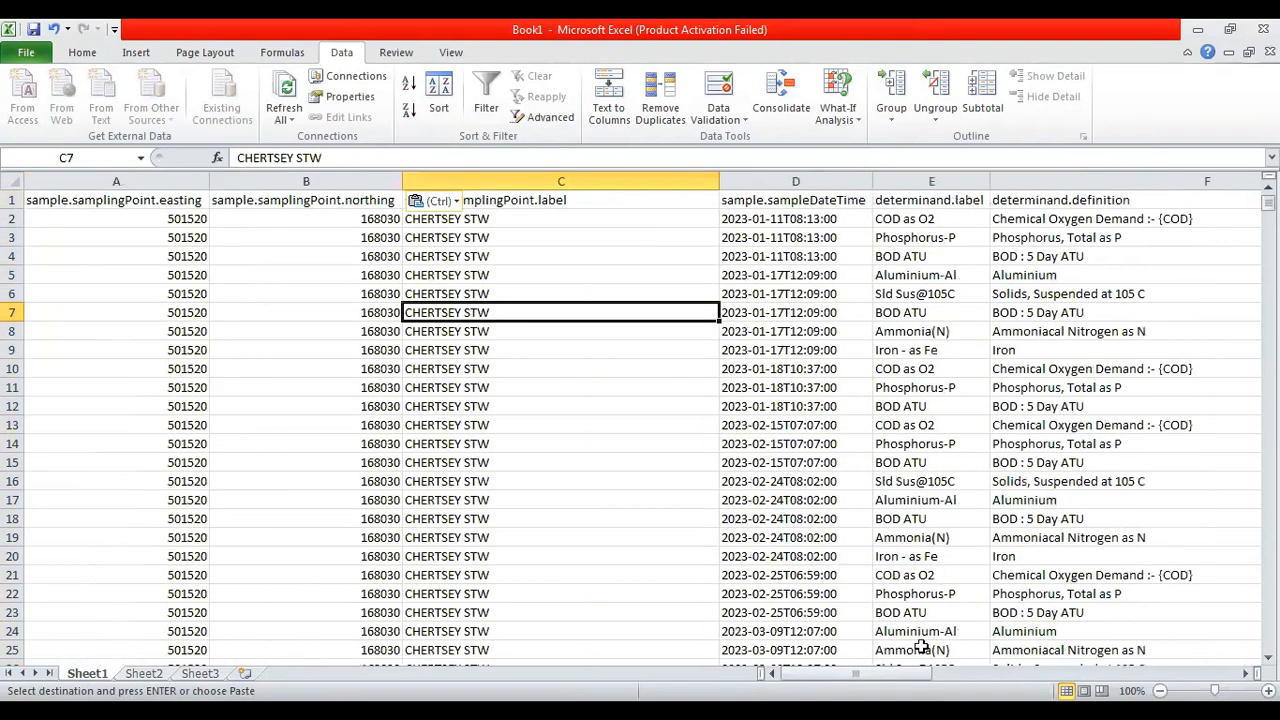
# Delete the original sample.samplingPoint.easting and sample.samplingPoint.northing columns (O and P).
pyautogui.moveTo(889, 683); pyautogui.dragTo(1146, 676)
pyautogui.moveTo(762, 178); pyautogui.dragTo(894, 180)
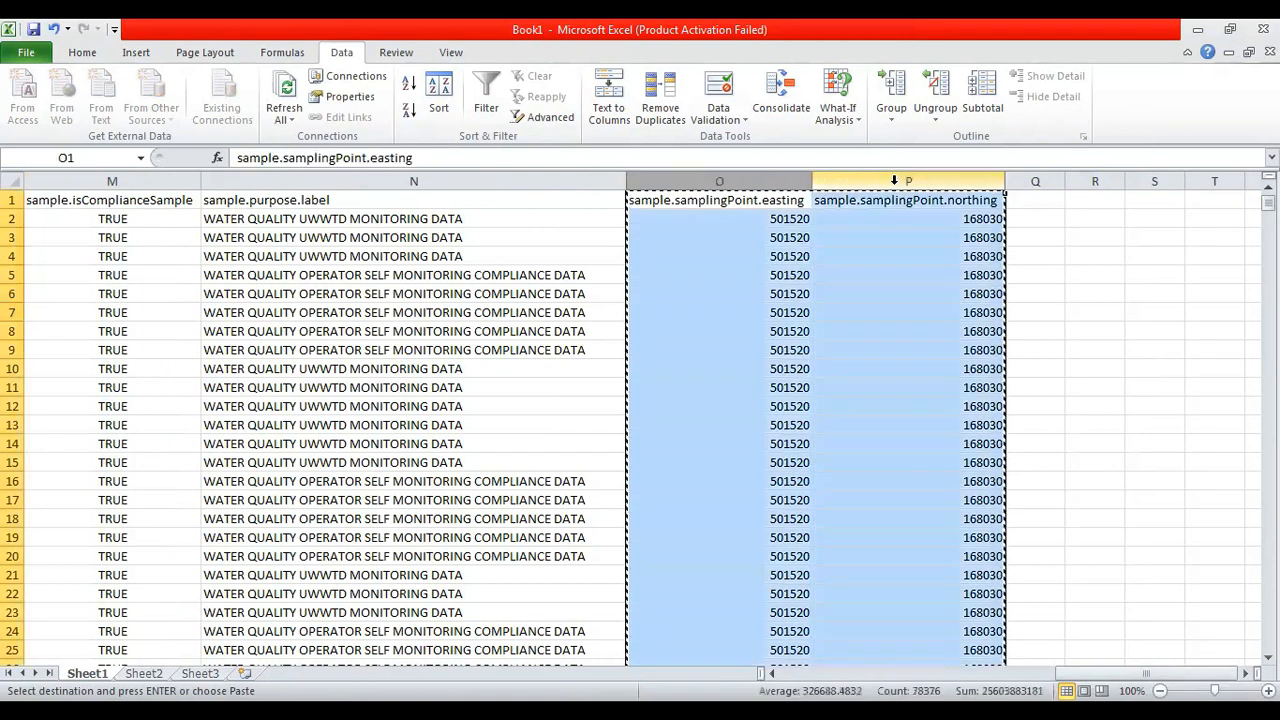
pyautogui.rightClick(900, 182)
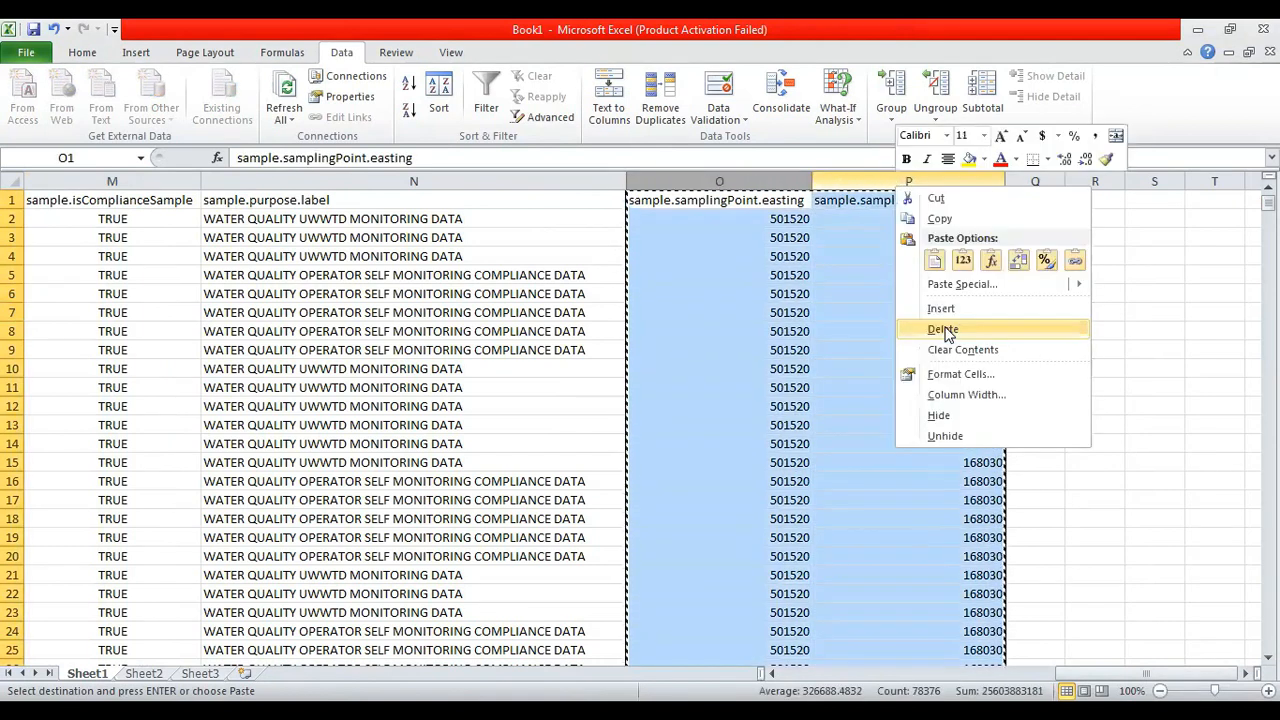
pyautogui.click(944, 330)
pyautogui.click(792, 309)
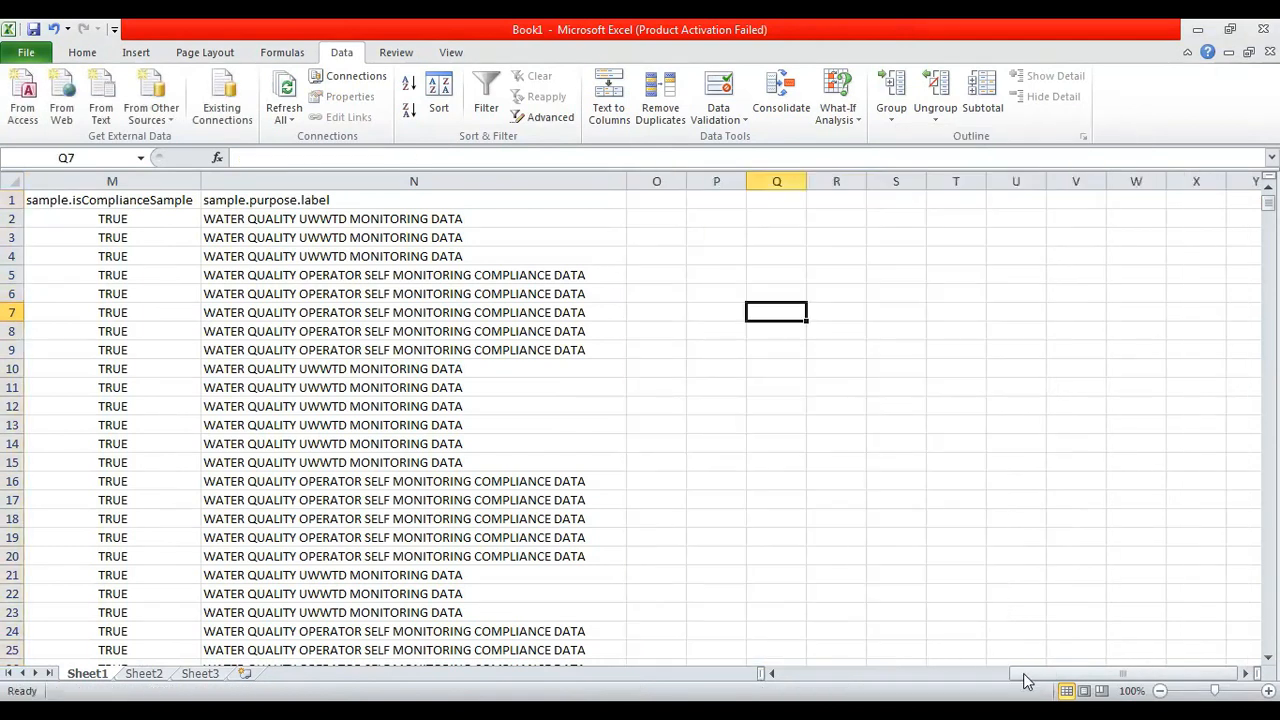
# Turn on filtering for the header row, starting from the sample.samplingPoint.easting header in A1.
pyautogui.moveTo(1022, 680); pyautogui.dragTo(792, 676)
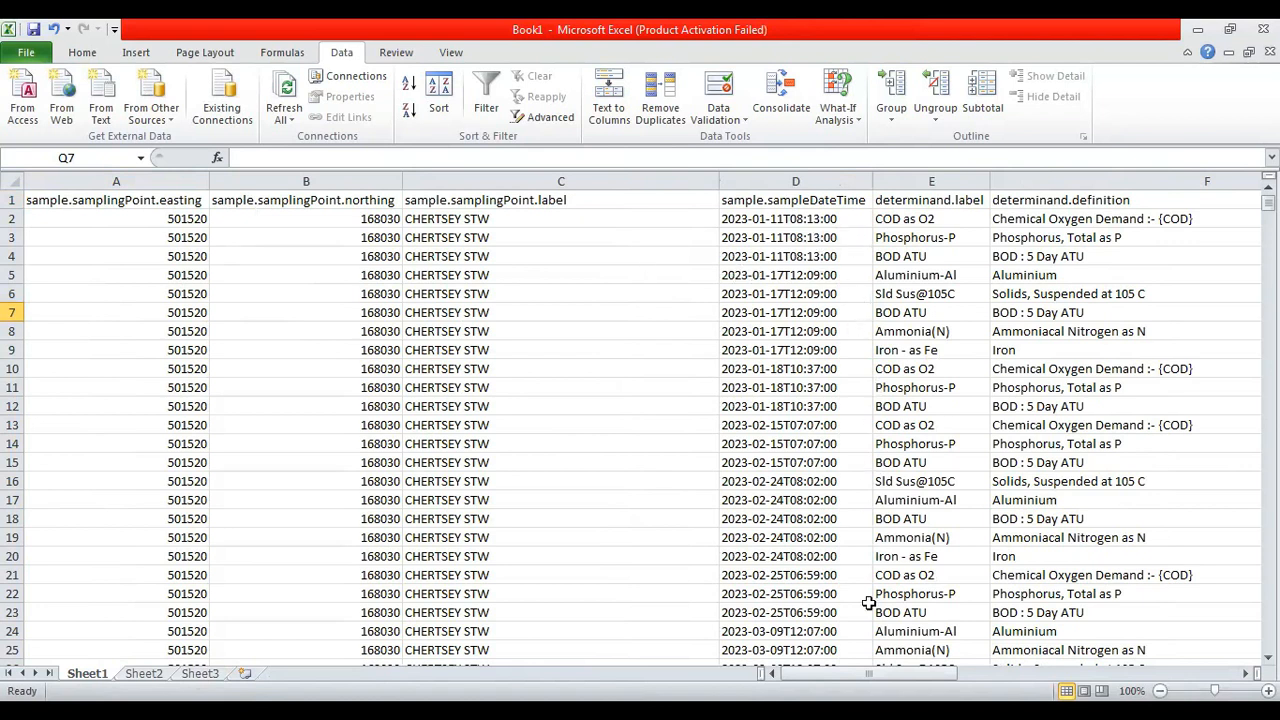
pyautogui.moveTo(880, 673); pyautogui.dragTo(910, 676)
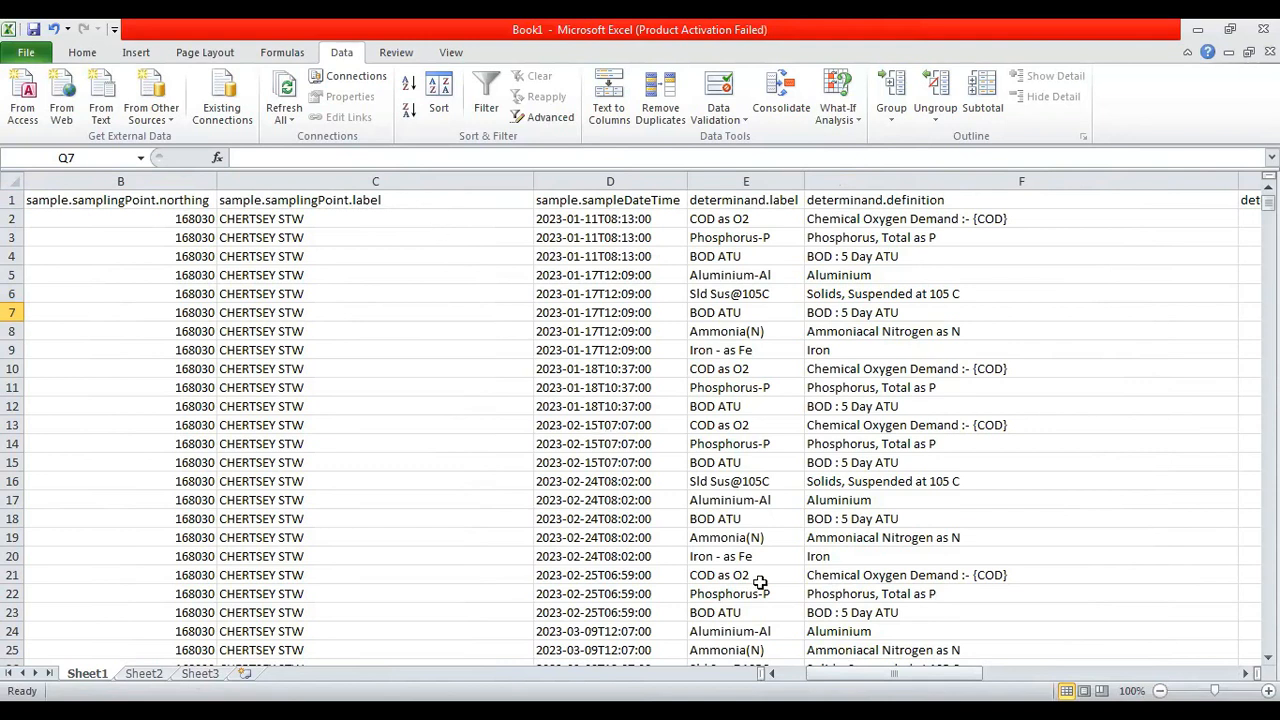
pyautogui.moveTo(825, 678); pyautogui.dragTo(689, 623)
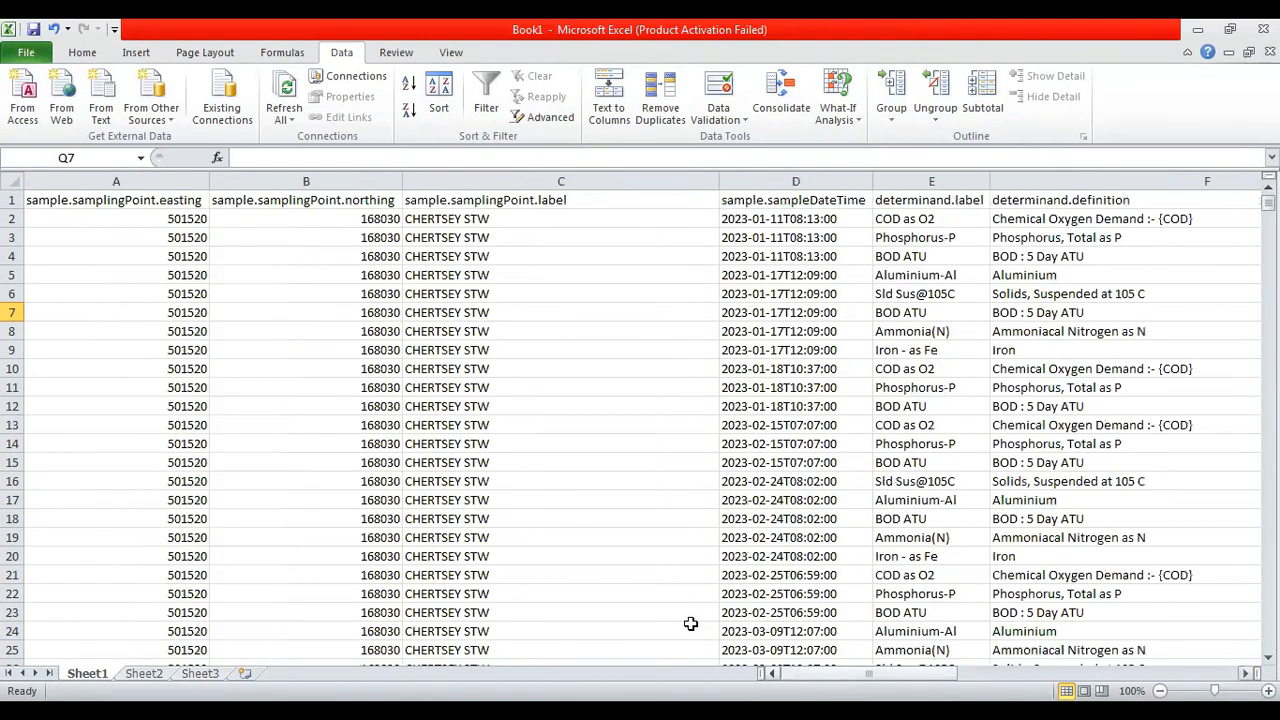
pyautogui.click(124, 201)
pyautogui.click(486, 95)
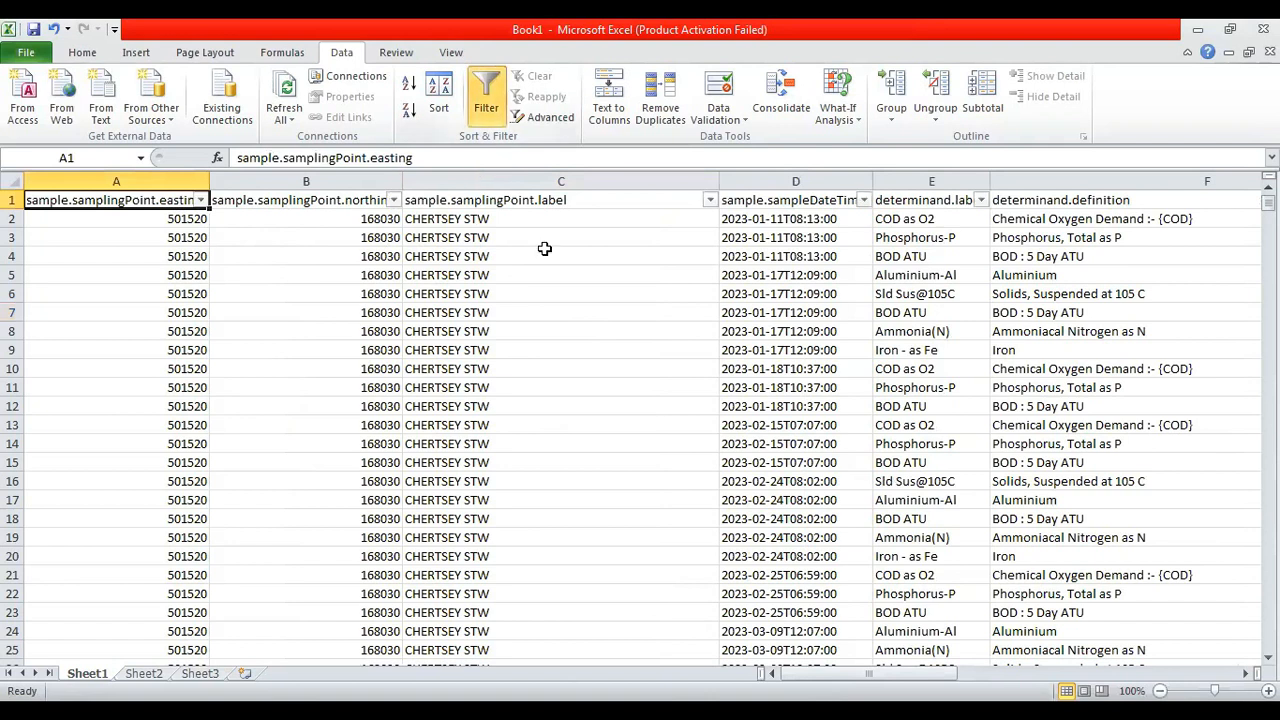
# Browse the list of available sampling points in the filter of the sample.samplingPoint.label column.
pyautogui.click(710, 202)
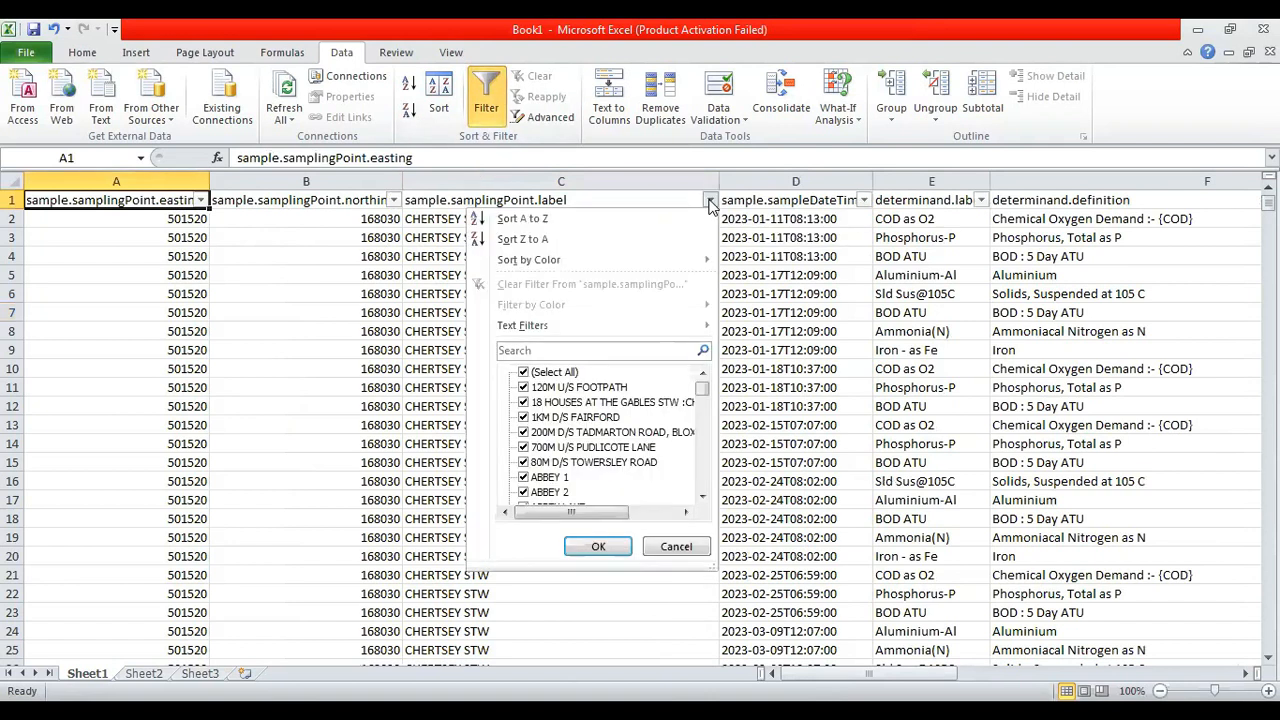
pyautogui.click(520, 350)
pyautogui.click(701, 497)
pyautogui.click(701, 497)
pyautogui.click(701, 497)
pyautogui.click(701, 497)
pyautogui.click(701, 497)
pyautogui.click(701, 497)
pyautogui.click(701, 497)
pyautogui.click(701, 497)
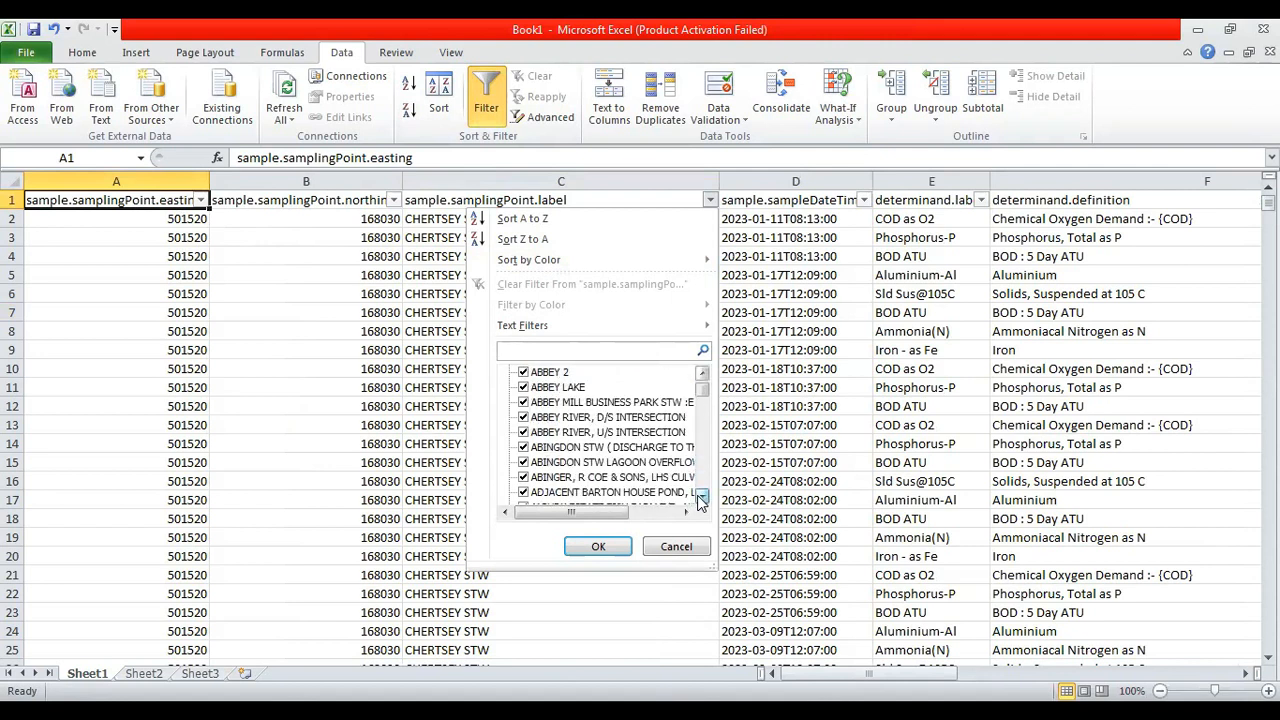
pyautogui.click(701, 497)
pyautogui.click(701, 497)
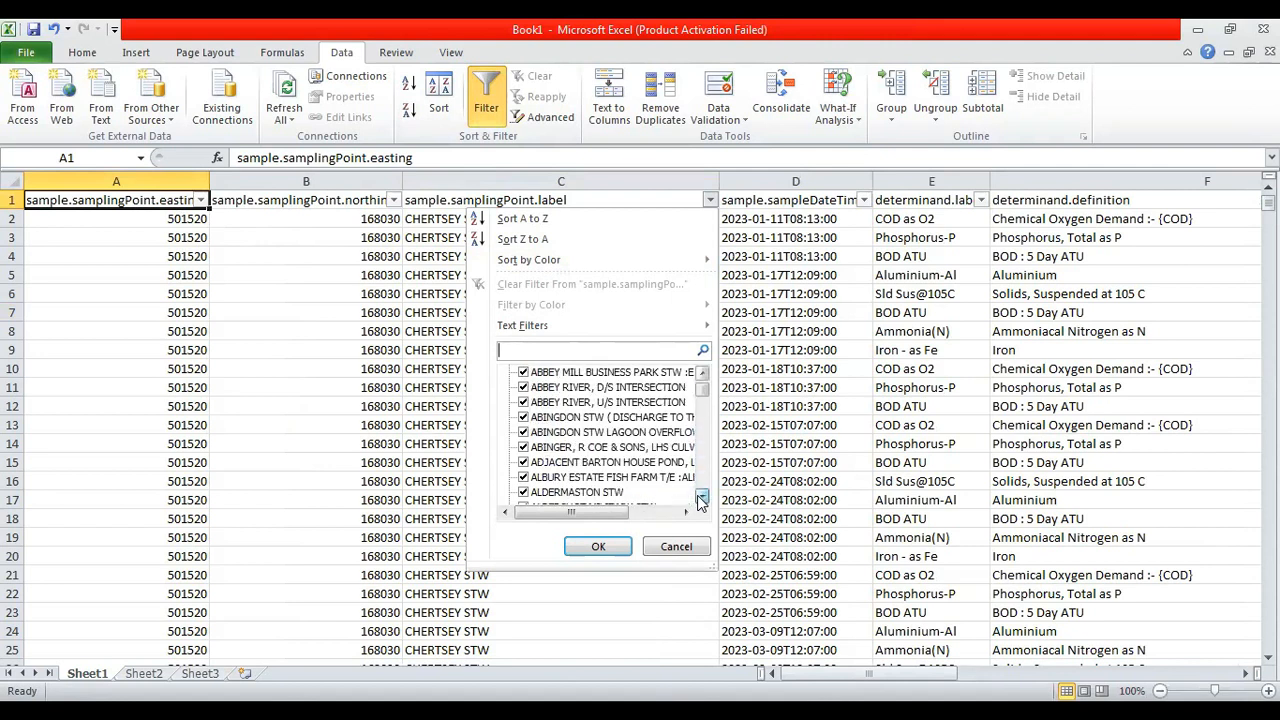
# Search the sample.samplingPoint.label filter for "How" and show only HOWBERRY PARK GRAVELS BH, HR WALLINGFORD.
pyautogui.click(515, 349)
pyautogui.write('How')
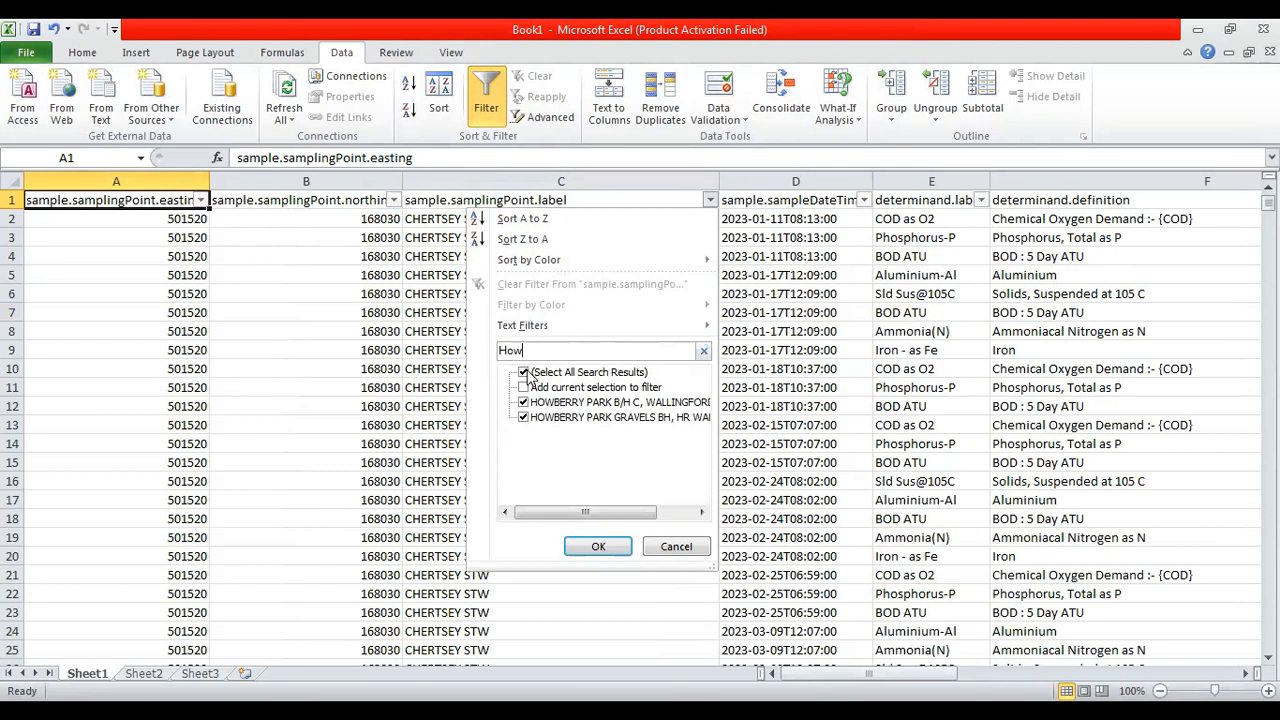
pyautogui.click(523, 373)
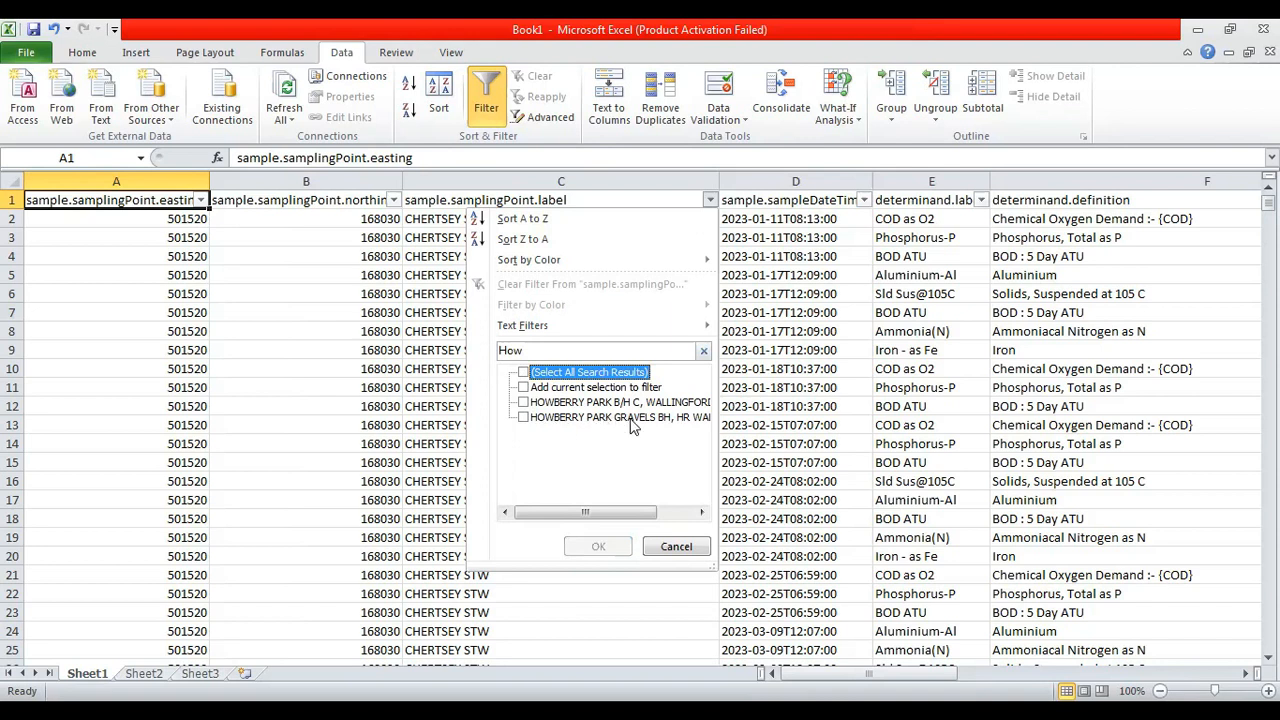
pyautogui.click(524, 418)
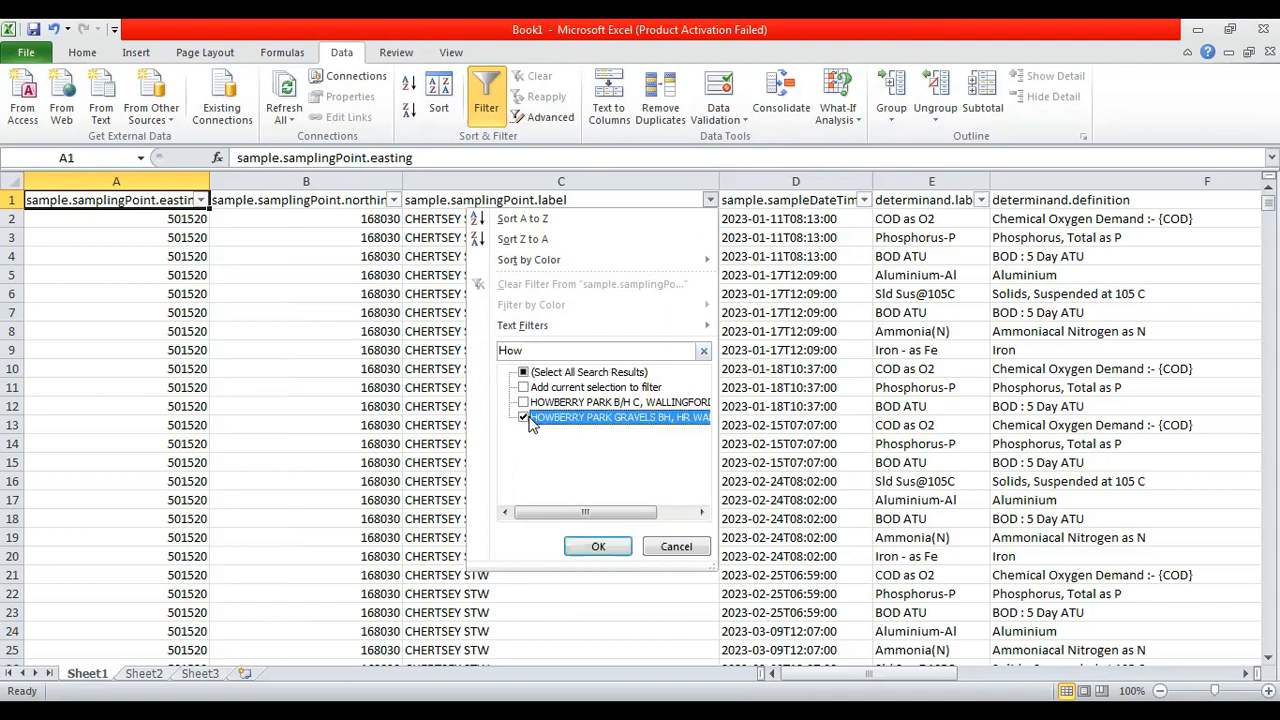
pyautogui.click(598, 547)
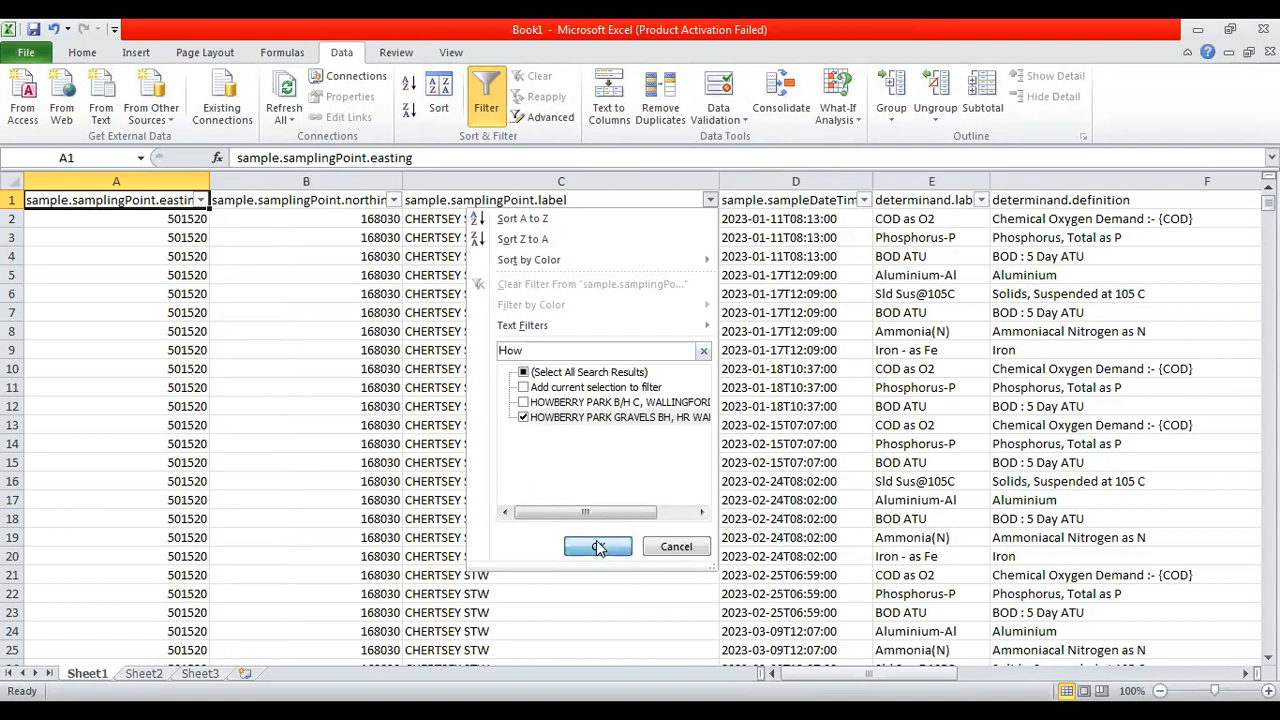
pyautogui.click(598, 547)
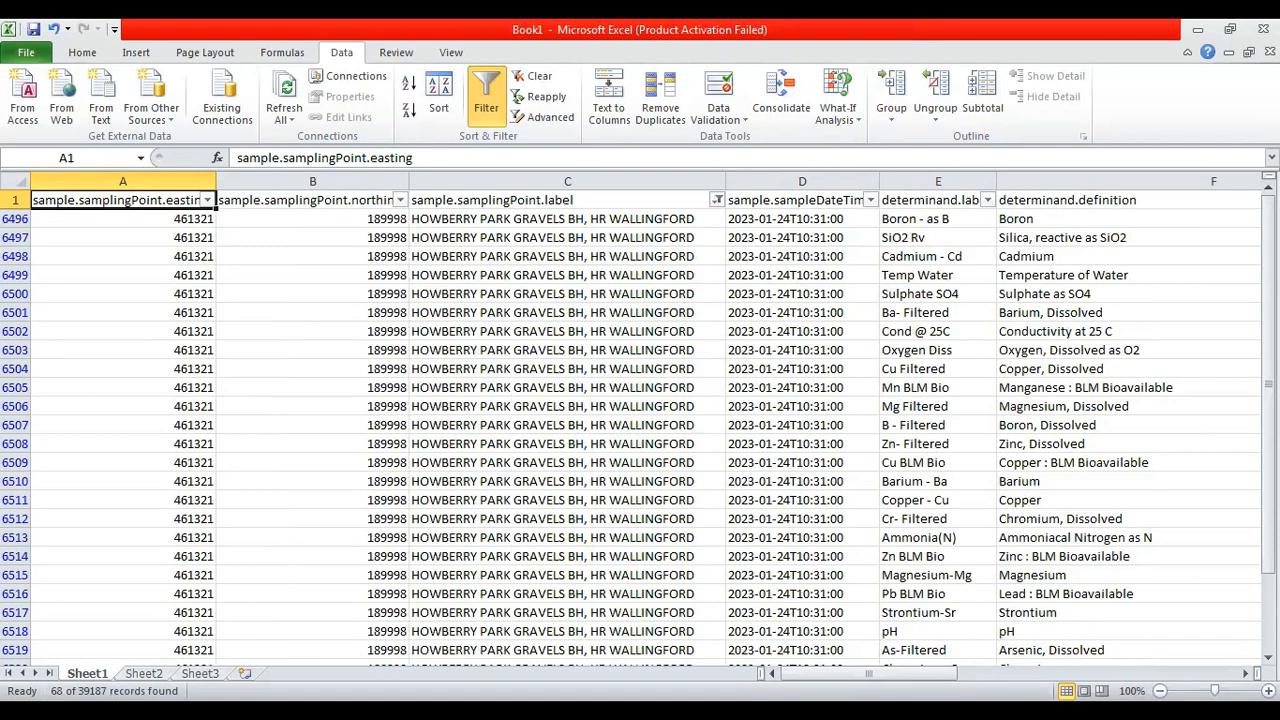
# Examine the filtered Howberry Park records across the columns, from coordinates and determinands to results, units and sampled material type.
pyautogui.click(1245, 675)
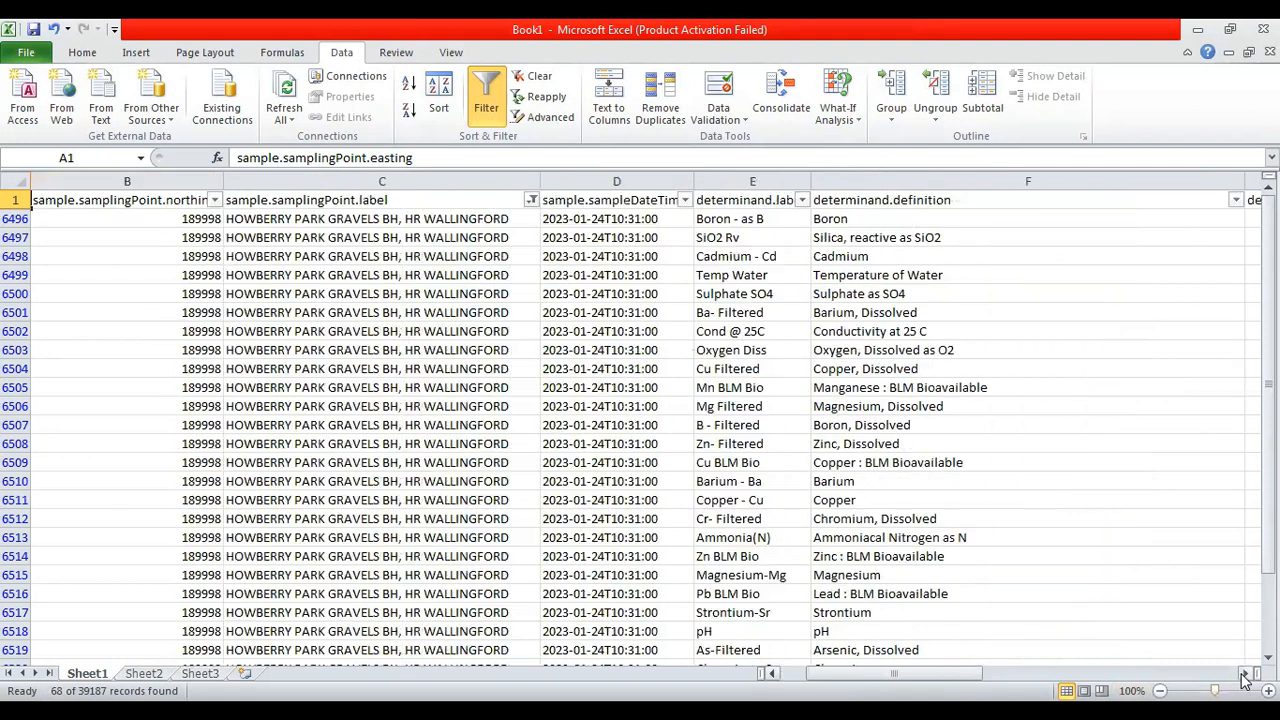
pyautogui.click(1245, 675)
pyautogui.click(1245, 676)
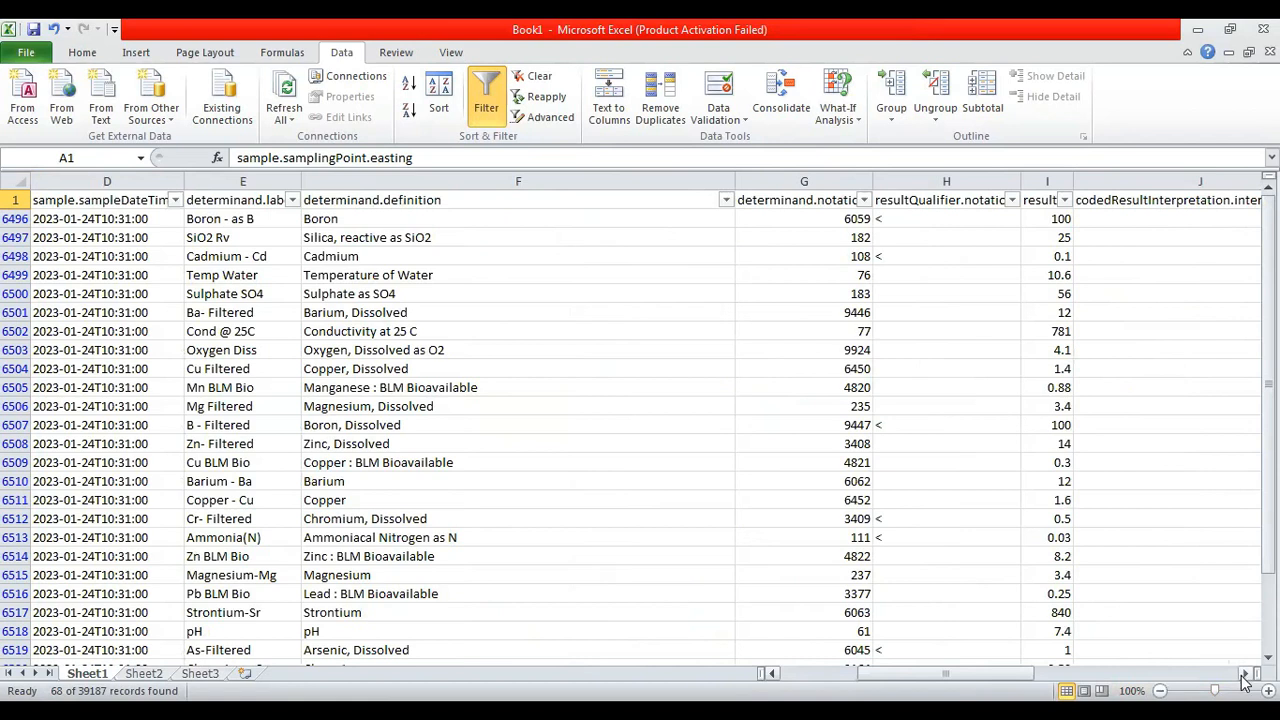
pyautogui.click(1245, 676)
pyautogui.click(1245, 676)
pyautogui.click(1245, 676)
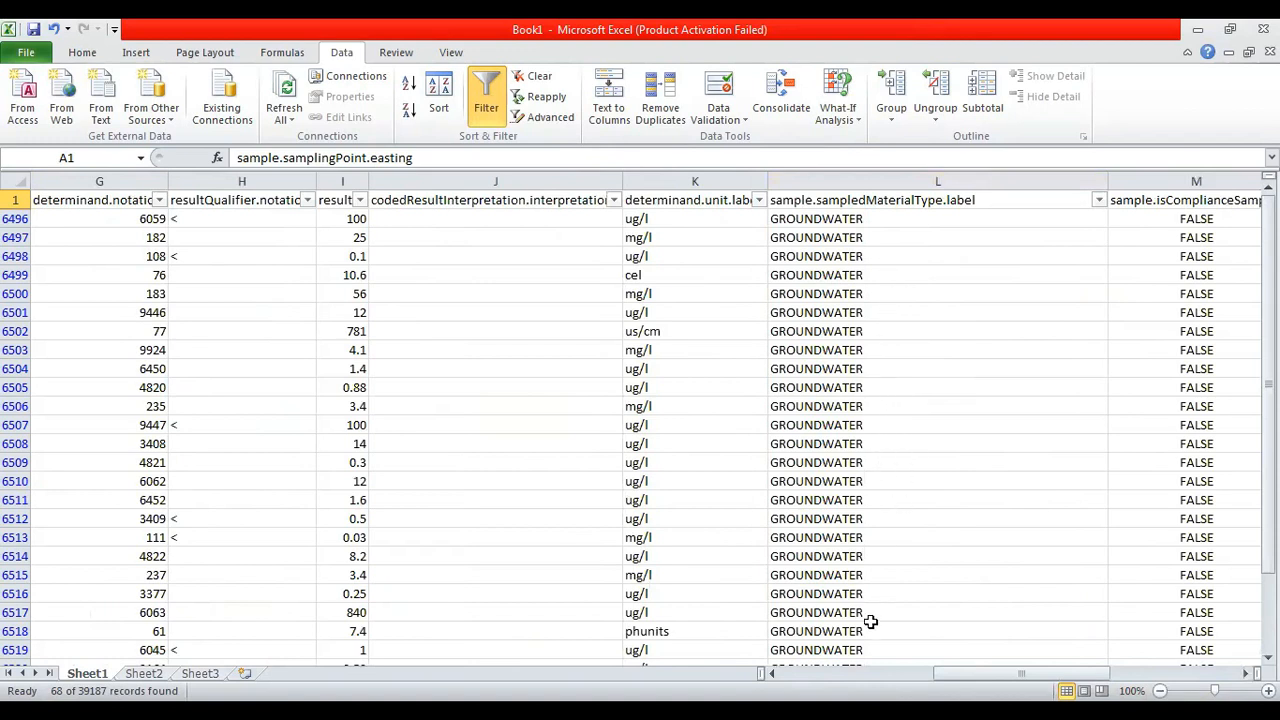
pyautogui.click(815, 677)
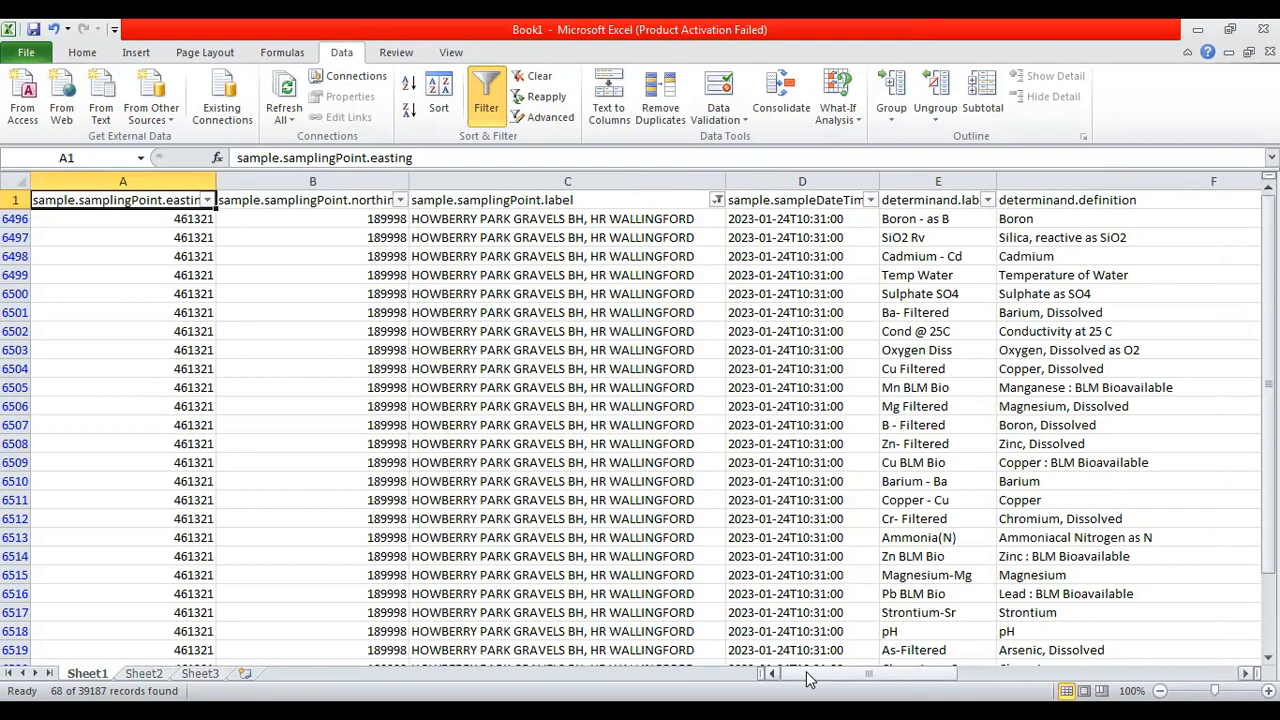
pyautogui.moveTo(847, 675); pyautogui.dragTo(995, 679)
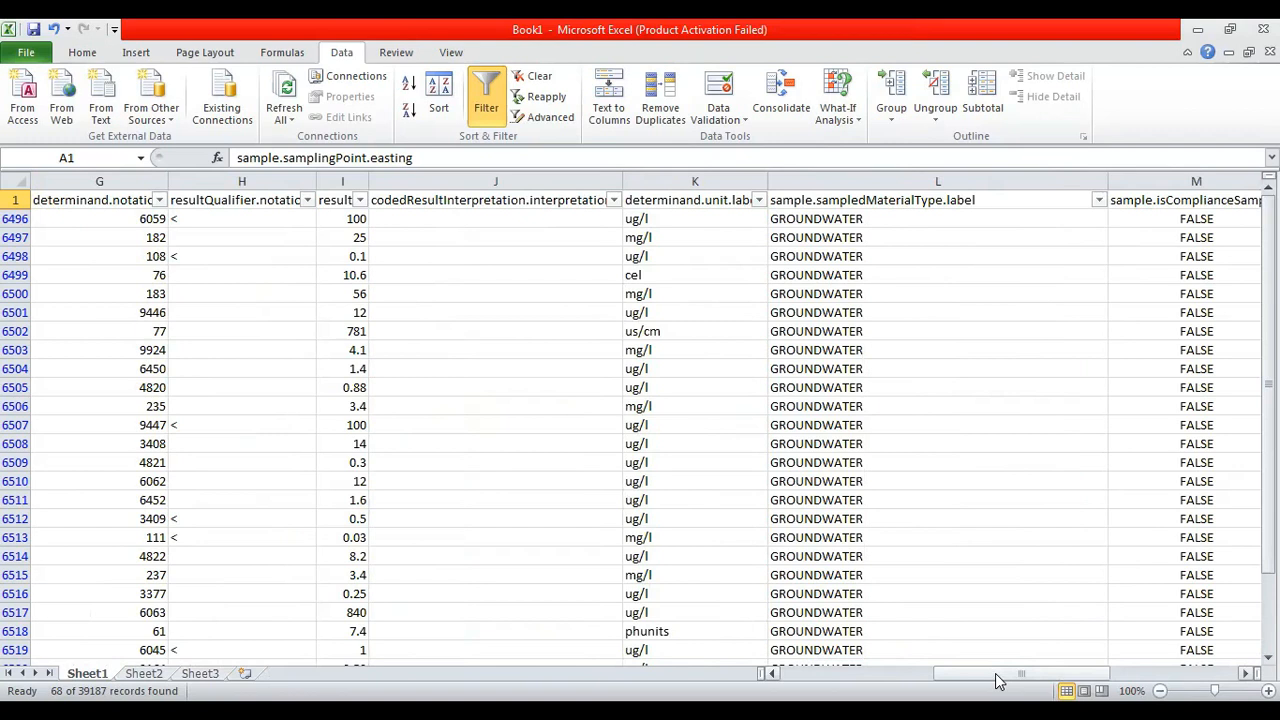
pyautogui.moveTo(995, 673); pyautogui.dragTo(840, 673)
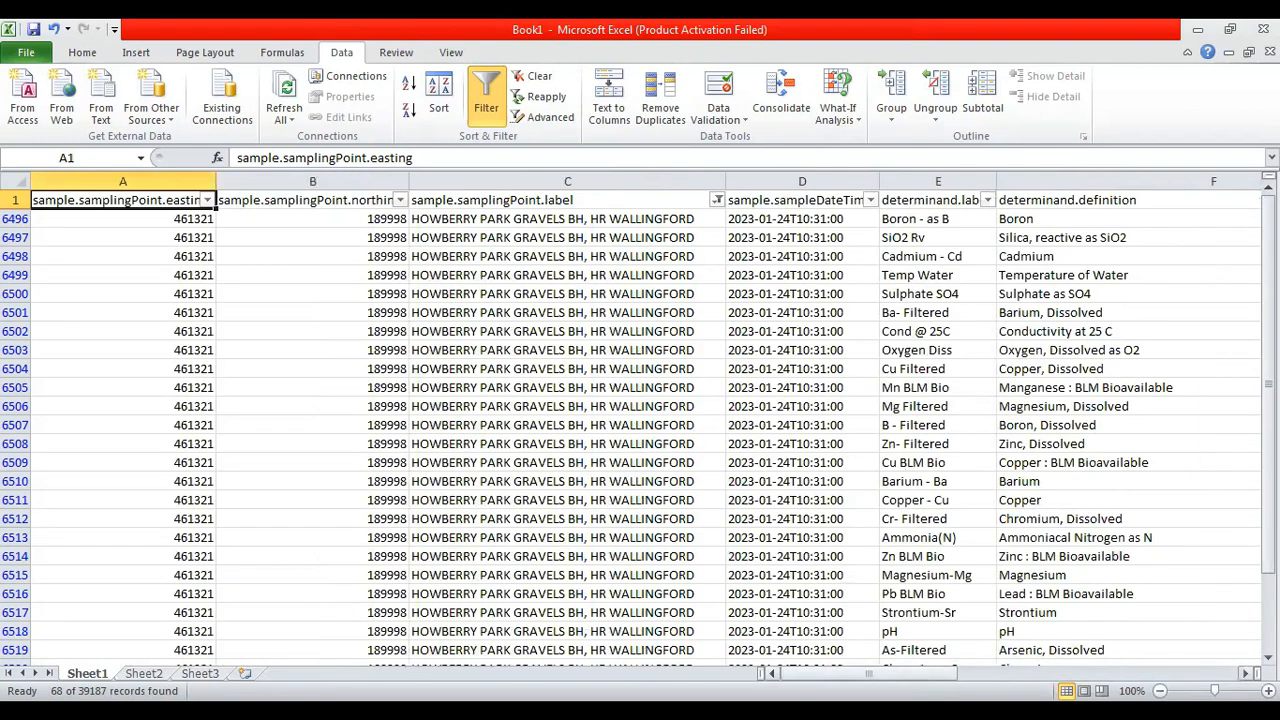
# Widen the determinand.label column and auto-fit the sample.sampleDateTime column so their full headers can be read.
pyautogui.click(1245, 673)
pyautogui.click(1245, 673)
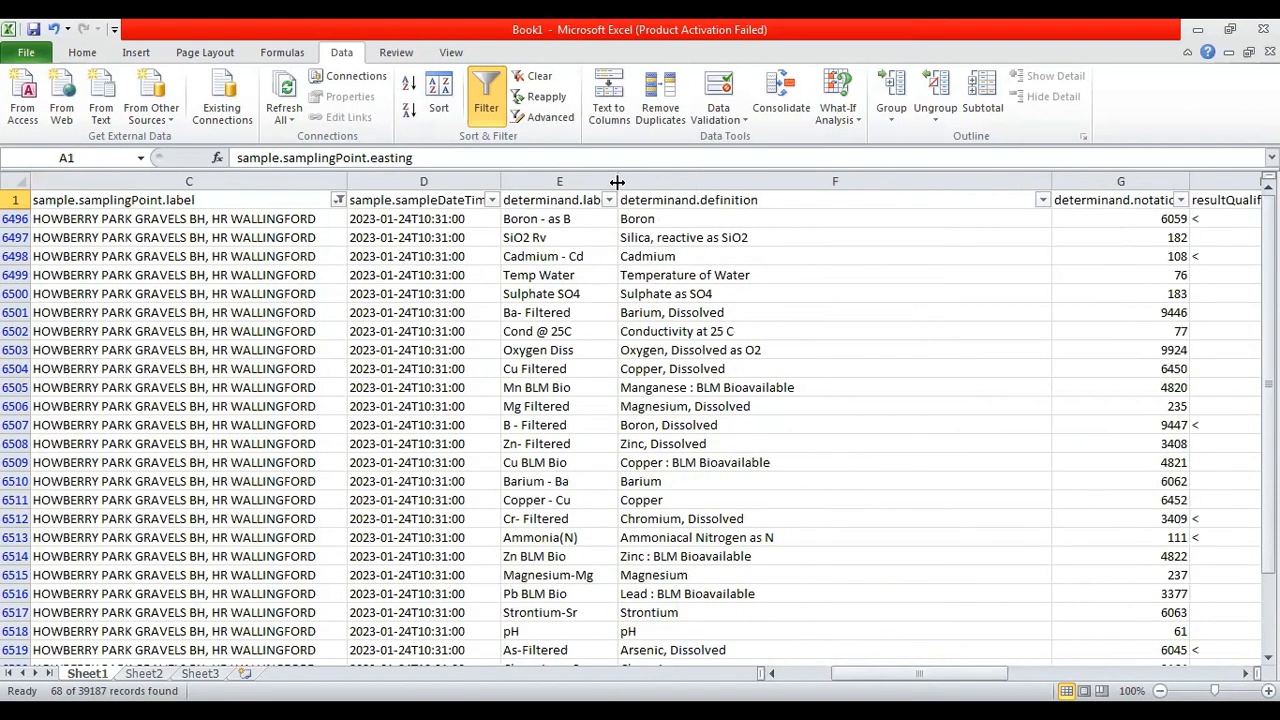
pyautogui.moveTo(617, 181); pyautogui.dragTo(641, 181)
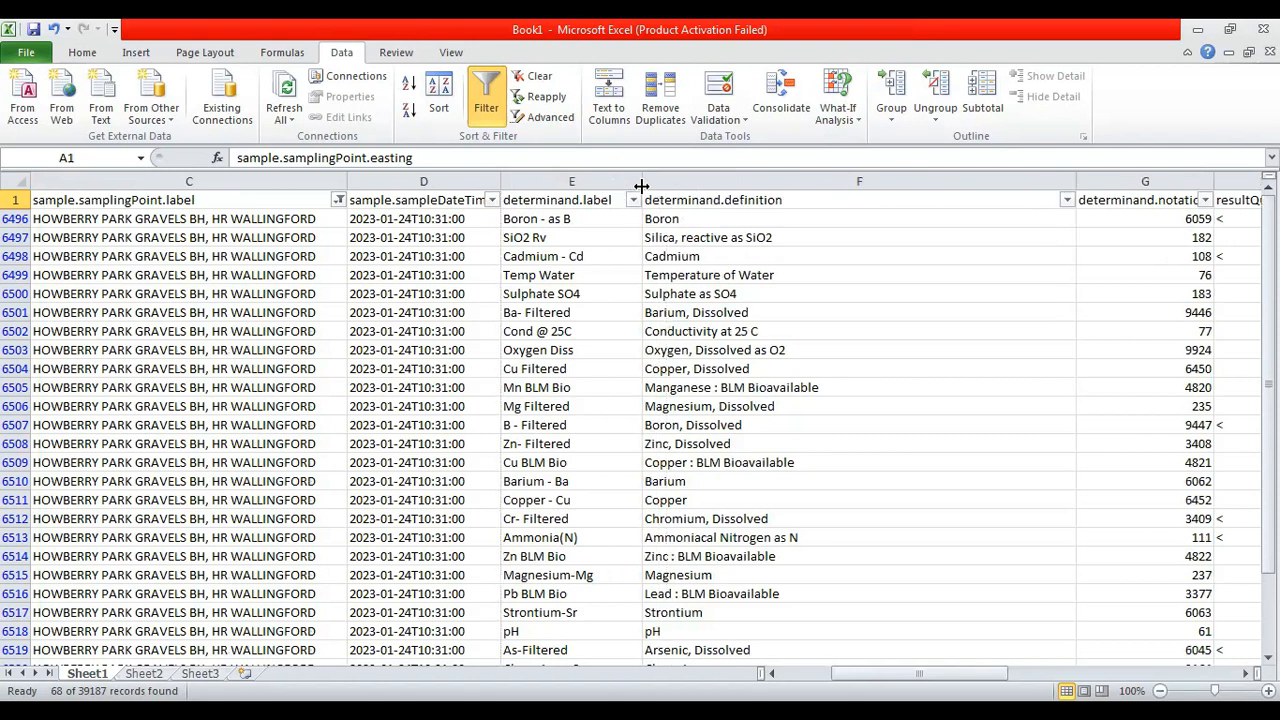
pyautogui.doubleClick(500, 181)
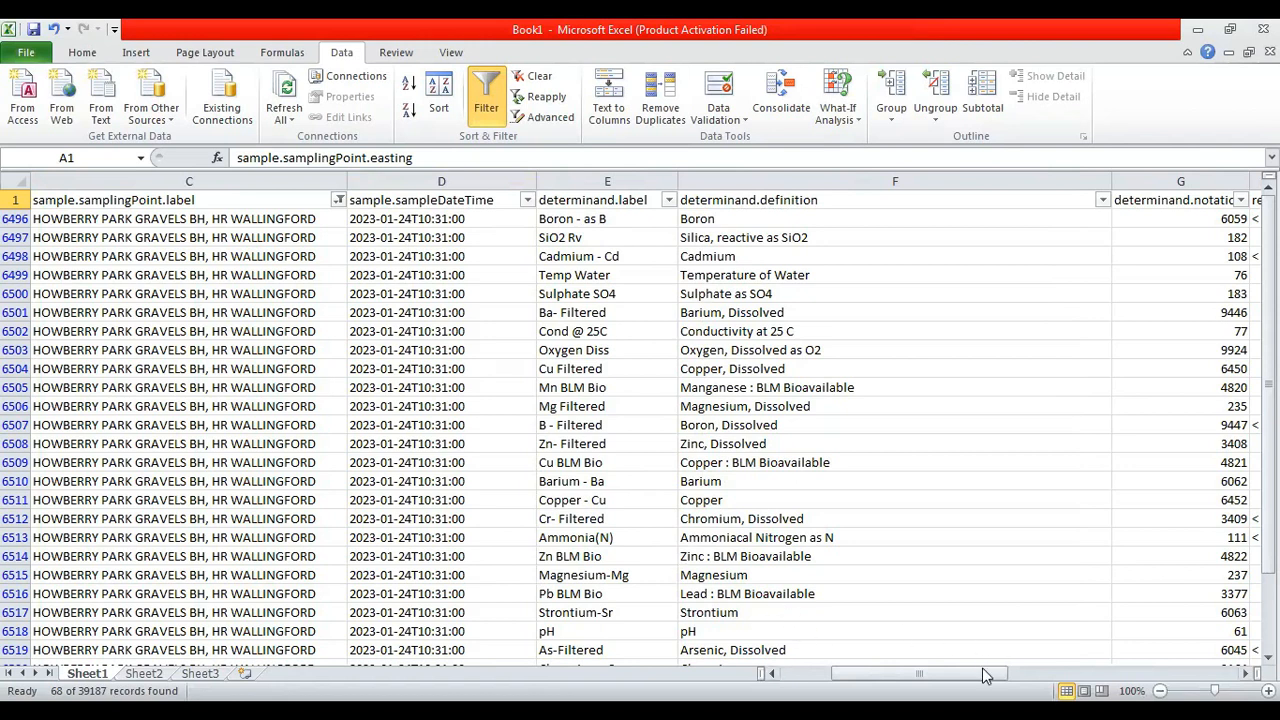
# Review the result and unit columns of the filtered records and look through the determinands further down the rows.
pyautogui.click(1245, 673)
pyautogui.click(1245, 673)
pyautogui.click(1245, 673)
pyautogui.click(1245, 673)
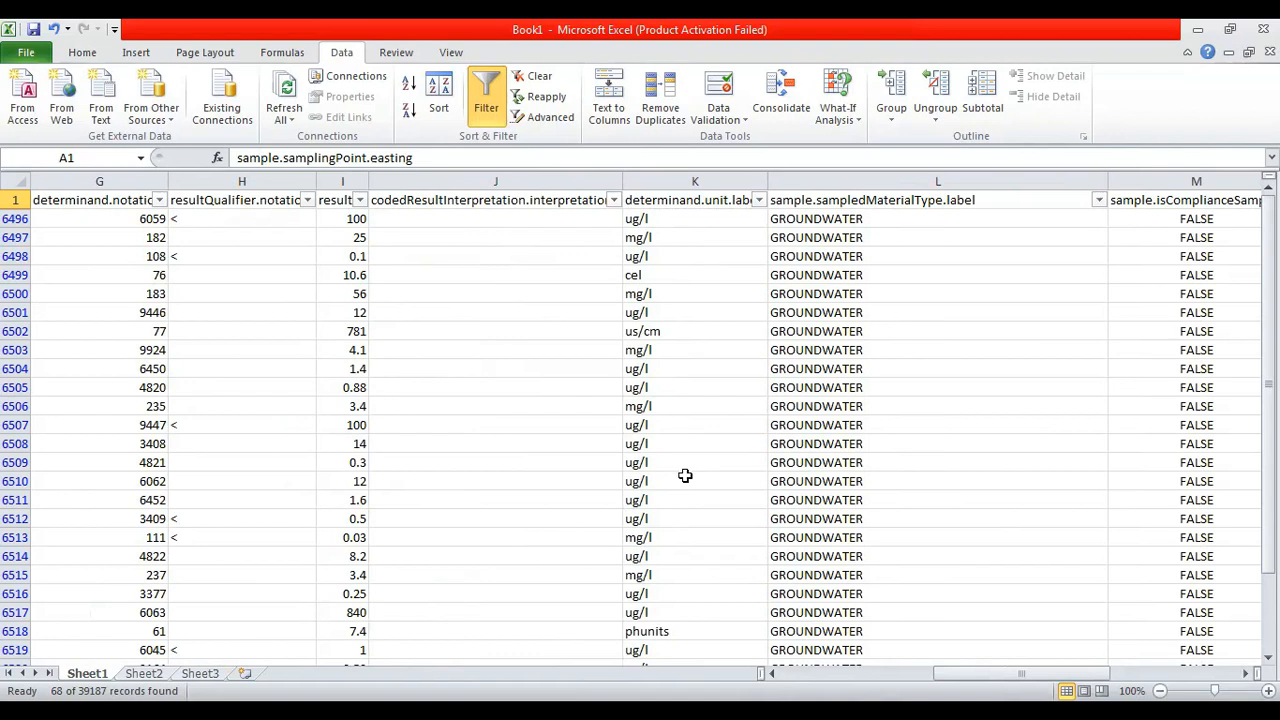
pyautogui.click(776, 674)
pyautogui.click(776, 674)
pyautogui.click(776, 674)
pyautogui.click(776, 674)
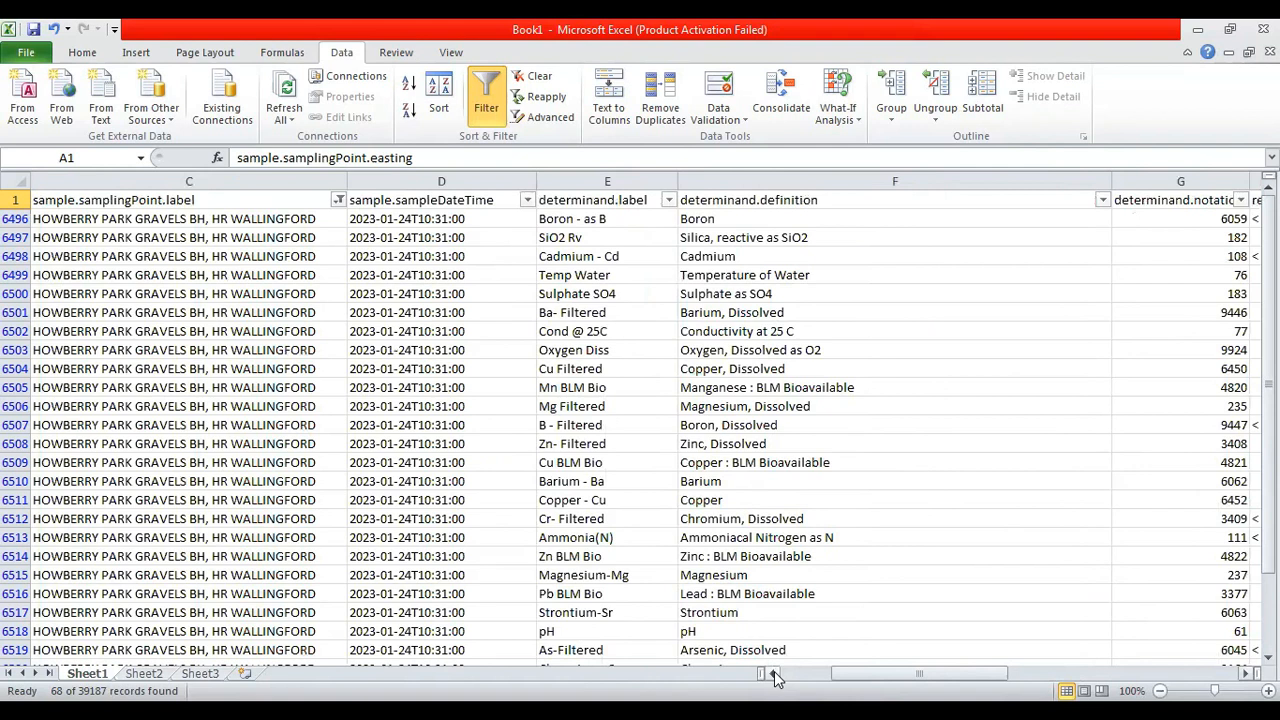
pyautogui.click(776, 676)
pyautogui.click(776, 676)
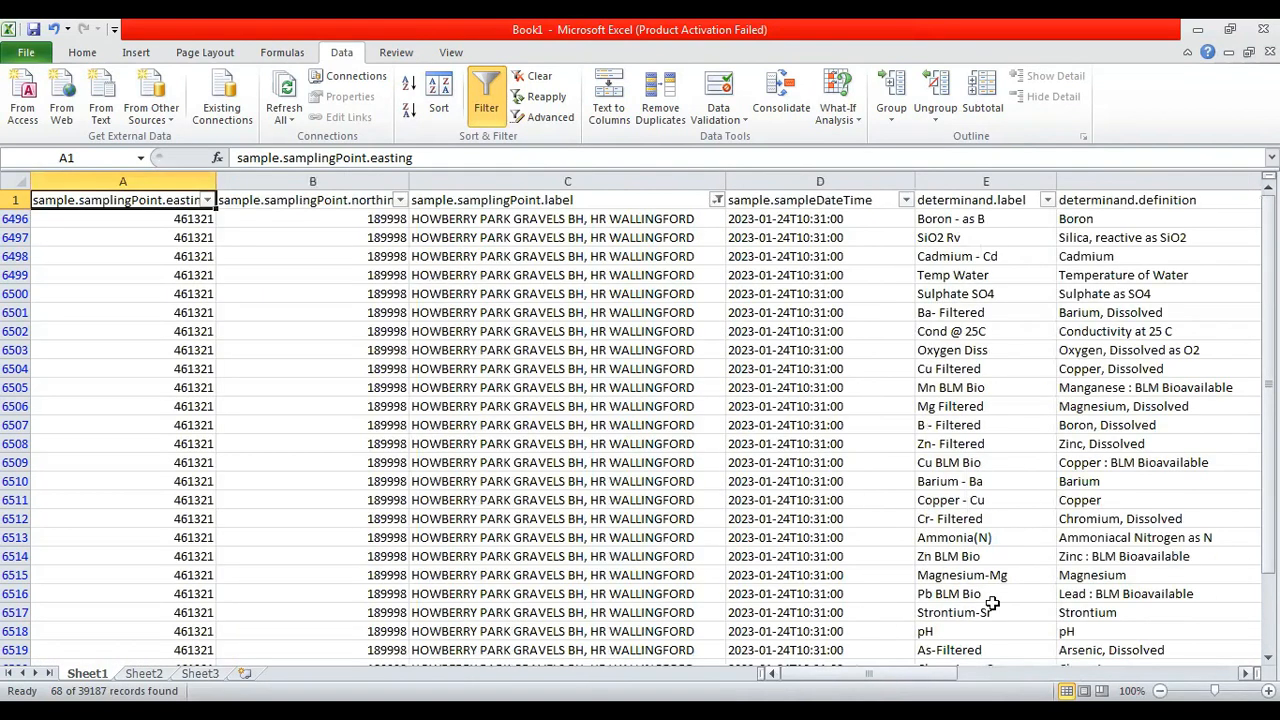
pyautogui.click(1268, 657)
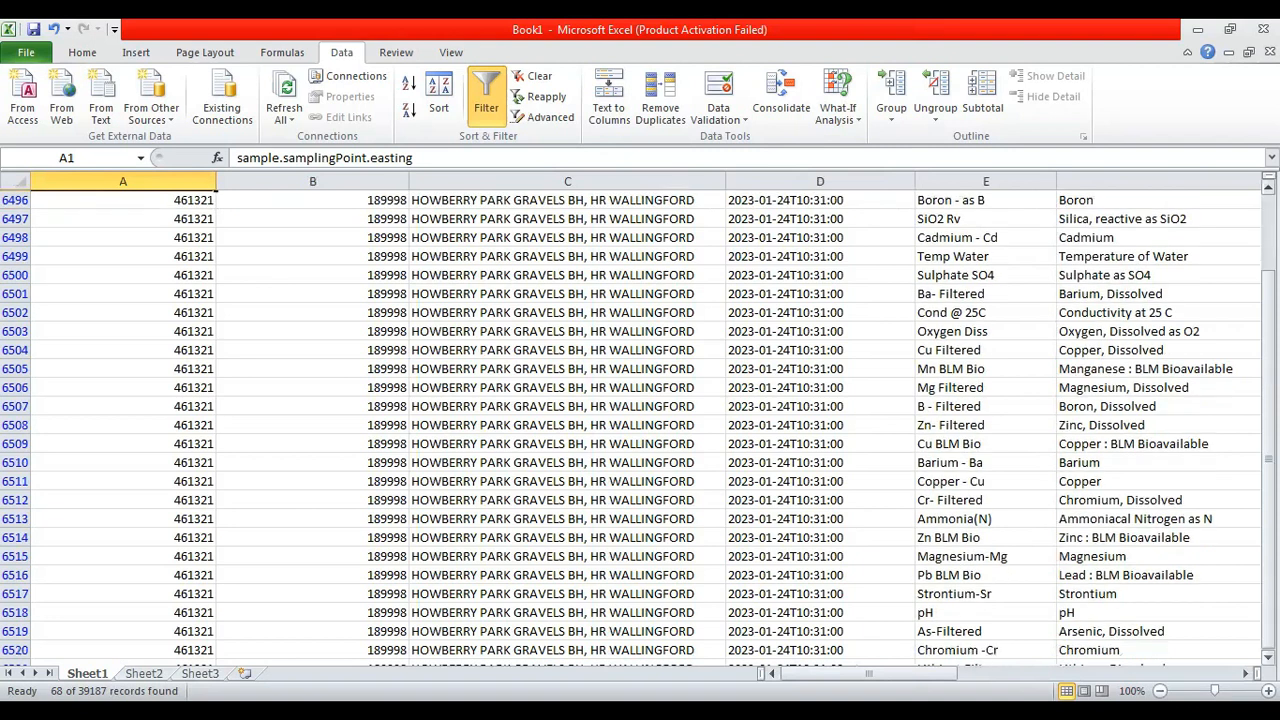
pyautogui.click(1268, 657)
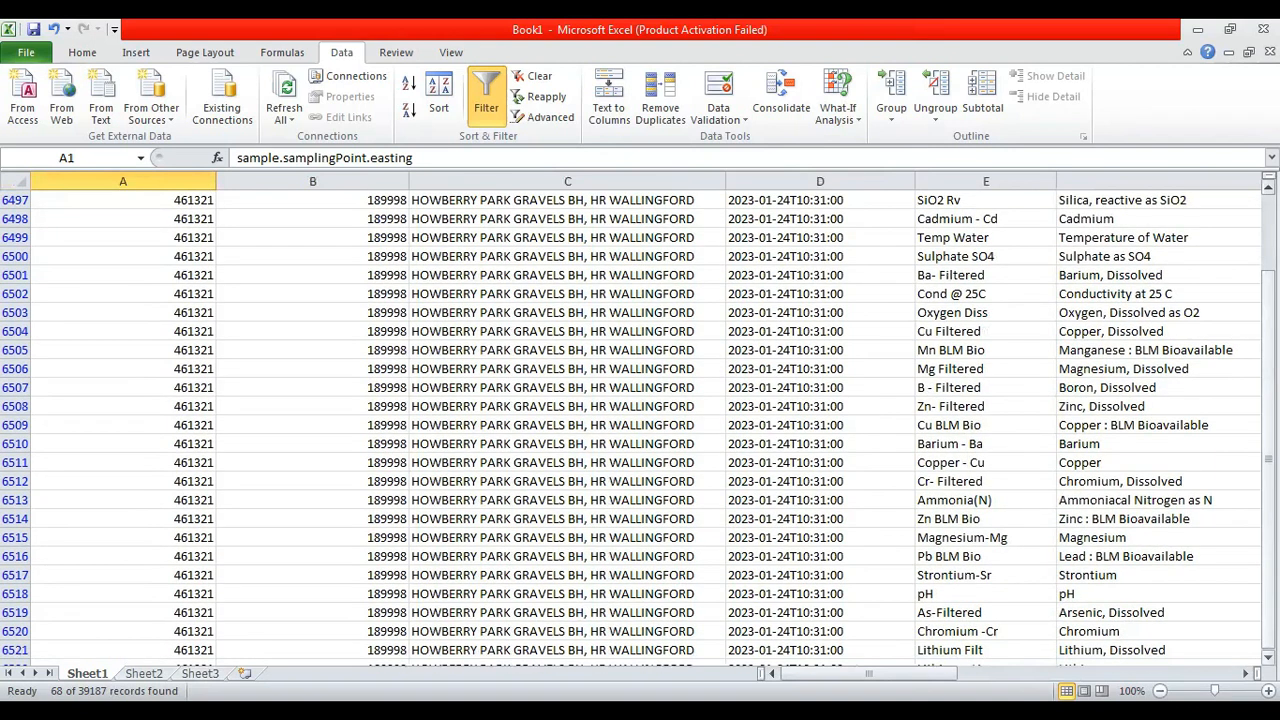
# Search the filtered Howberry Park records for "Esch" to locate the Escherichia coli entry.
pyautogui.moveTo(1268, 543); pyautogui.dragTo(1268, 466)
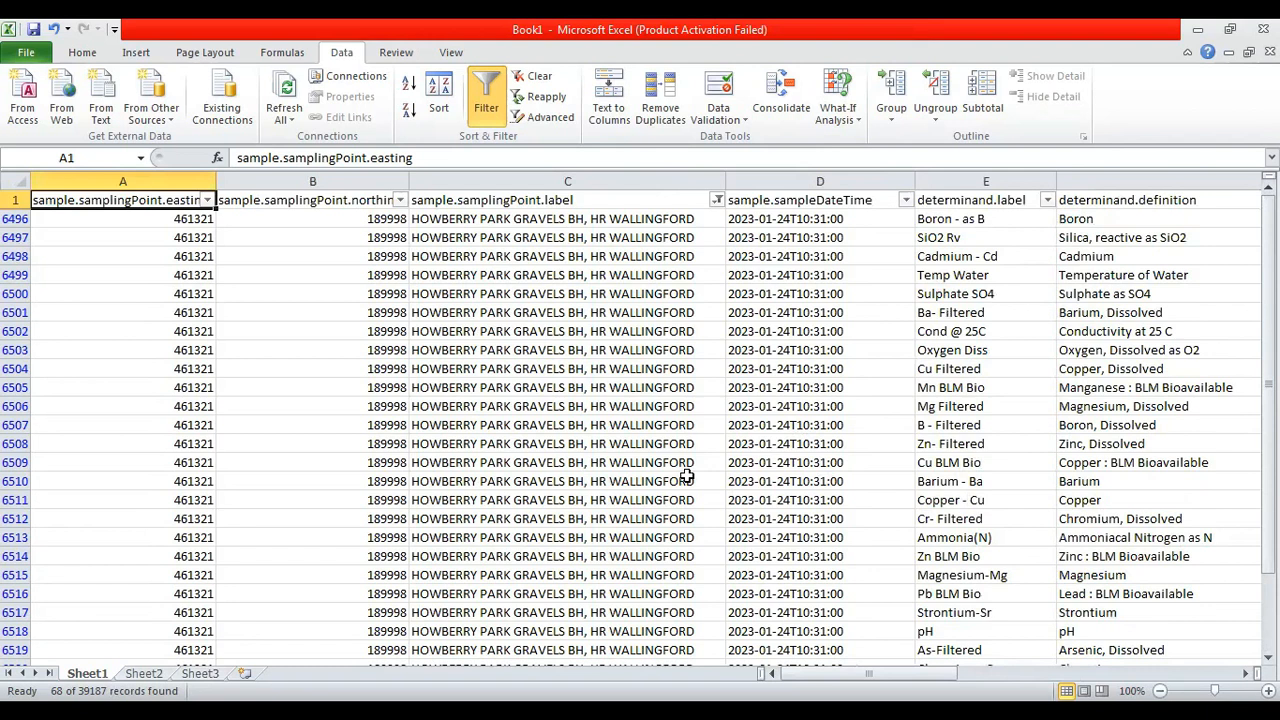
pyautogui.hotkey('ctrl', 'f')
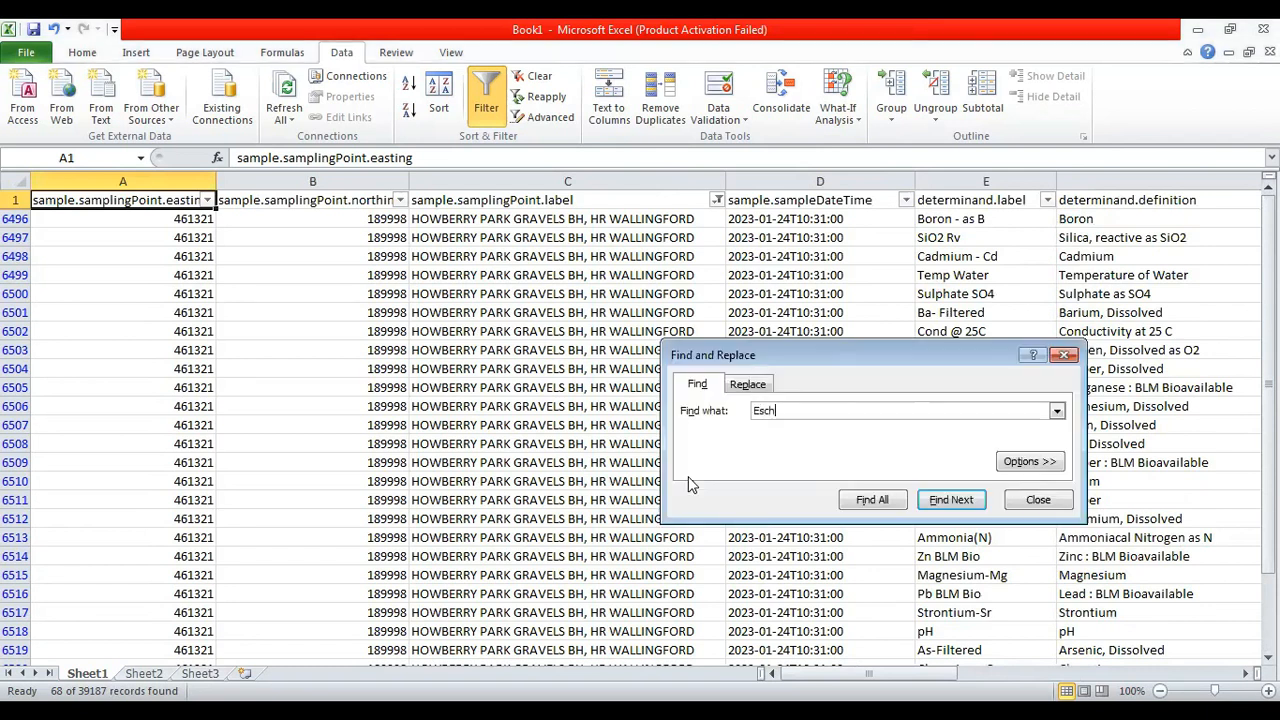
pyautogui.press('Return')
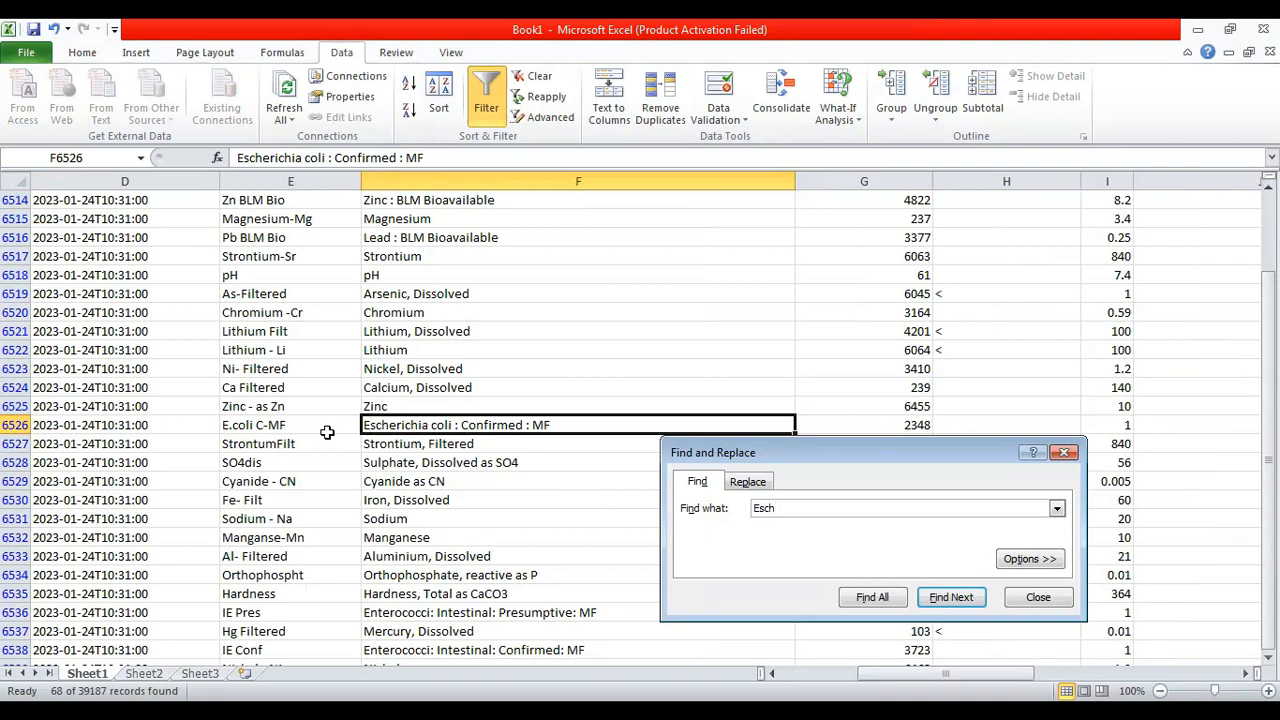
# Highlight the whole Escherichia coli row in yellow and close the search dialog.
pyautogui.click(14, 425)
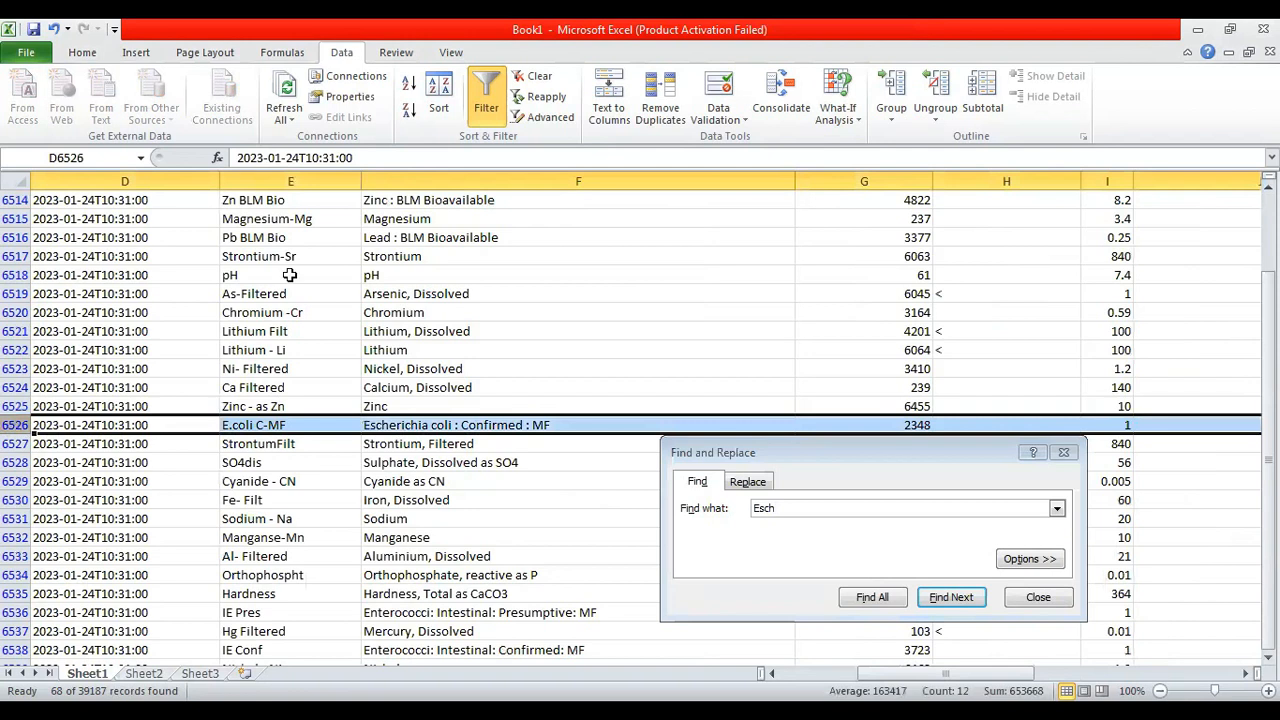
pyautogui.click(95, 58)
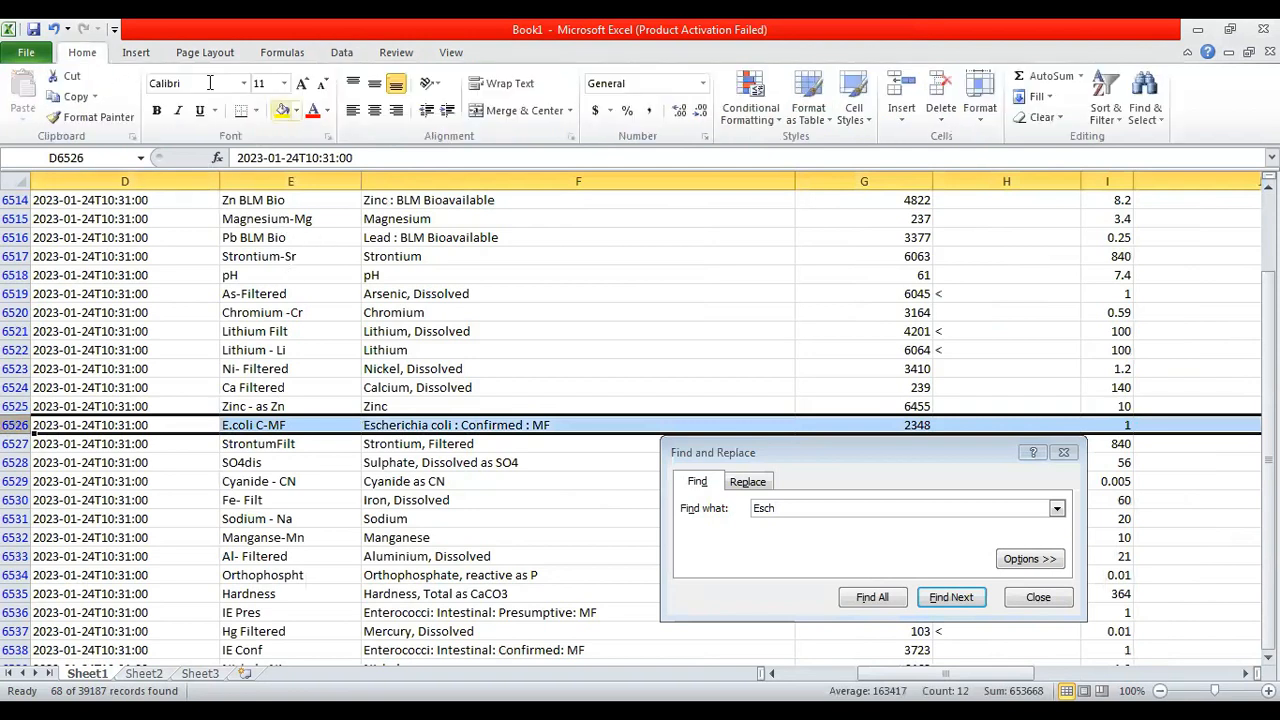
pyautogui.click(282, 110)
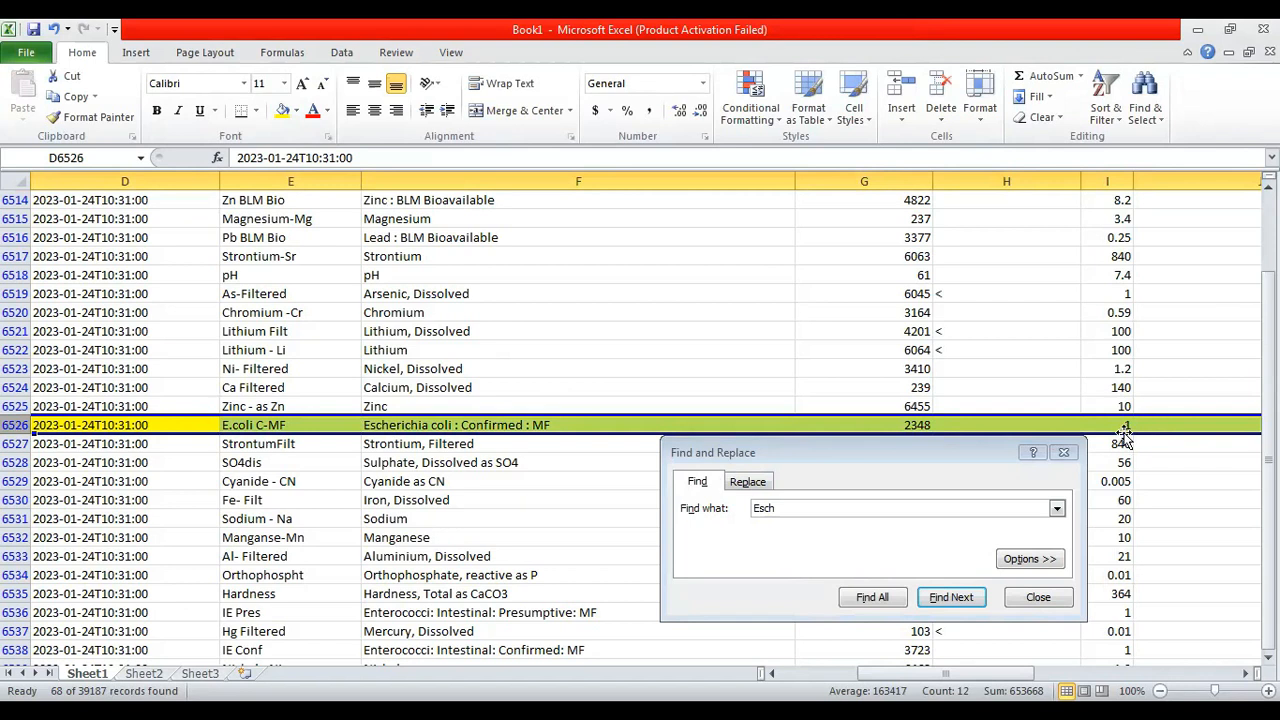
pyautogui.click(1062, 455)
pyautogui.click(838, 676)
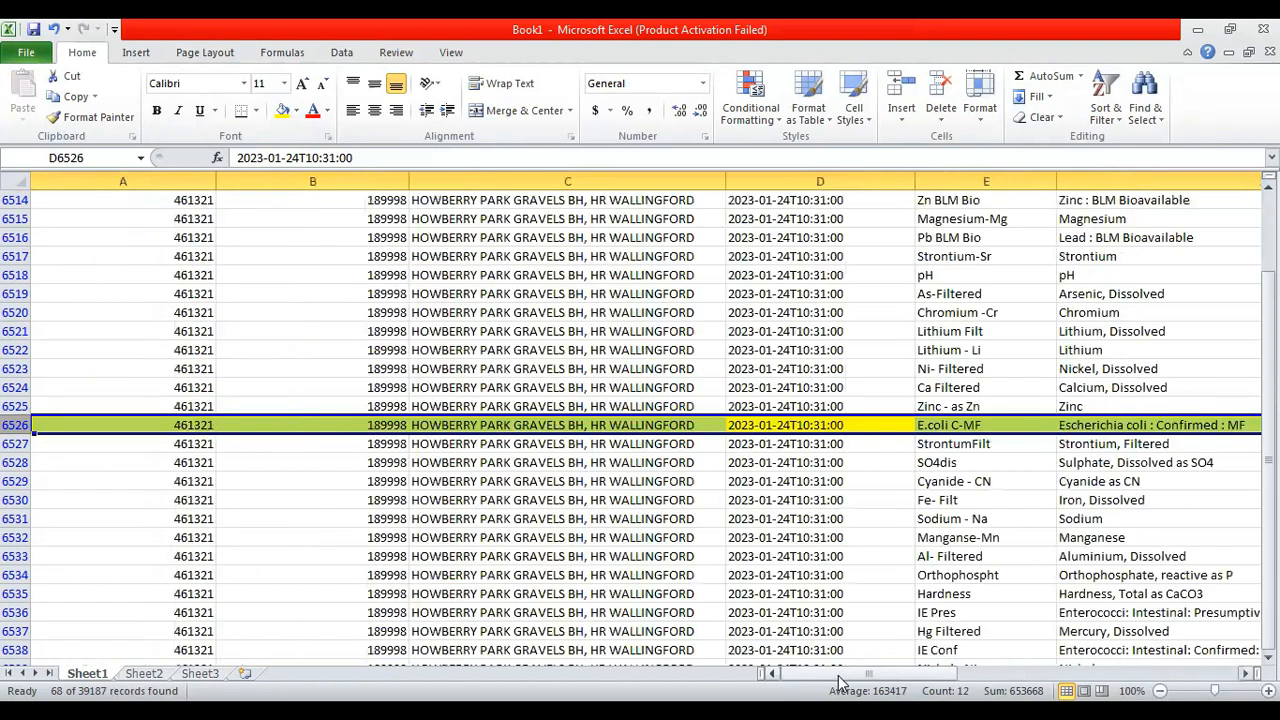
pyautogui.click(878, 522)
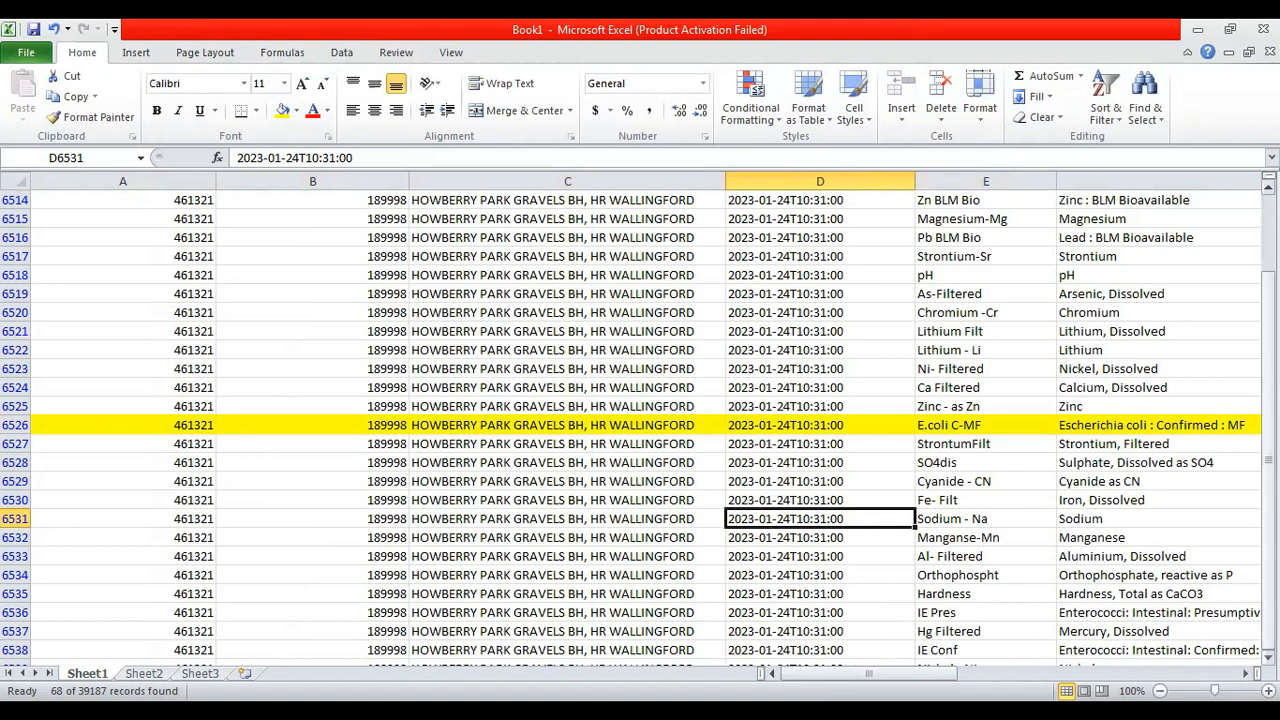
# Copy the filtered determinand.label and determinand.definition columns from Sheet1 and paste them into Sheet2 starting at cell A1.
pyautogui.click(1246, 678)
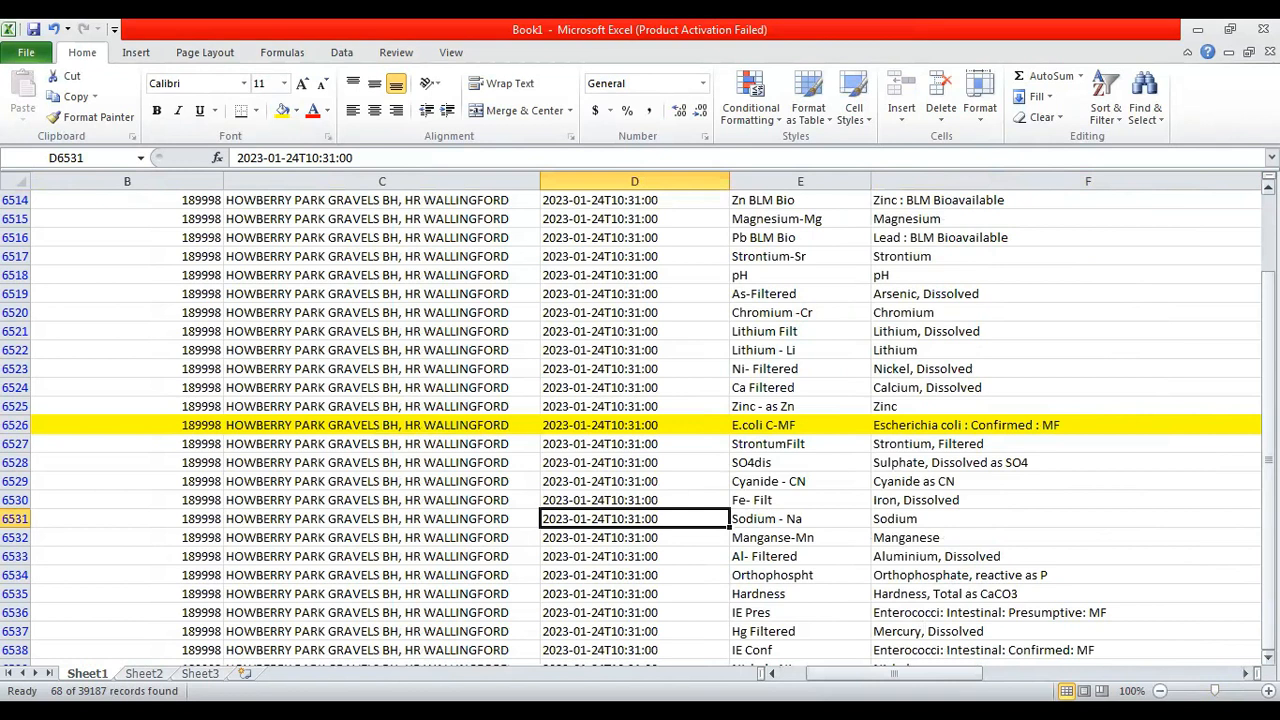
pyautogui.moveTo(1268, 526); pyautogui.dragTo(1268, 450)
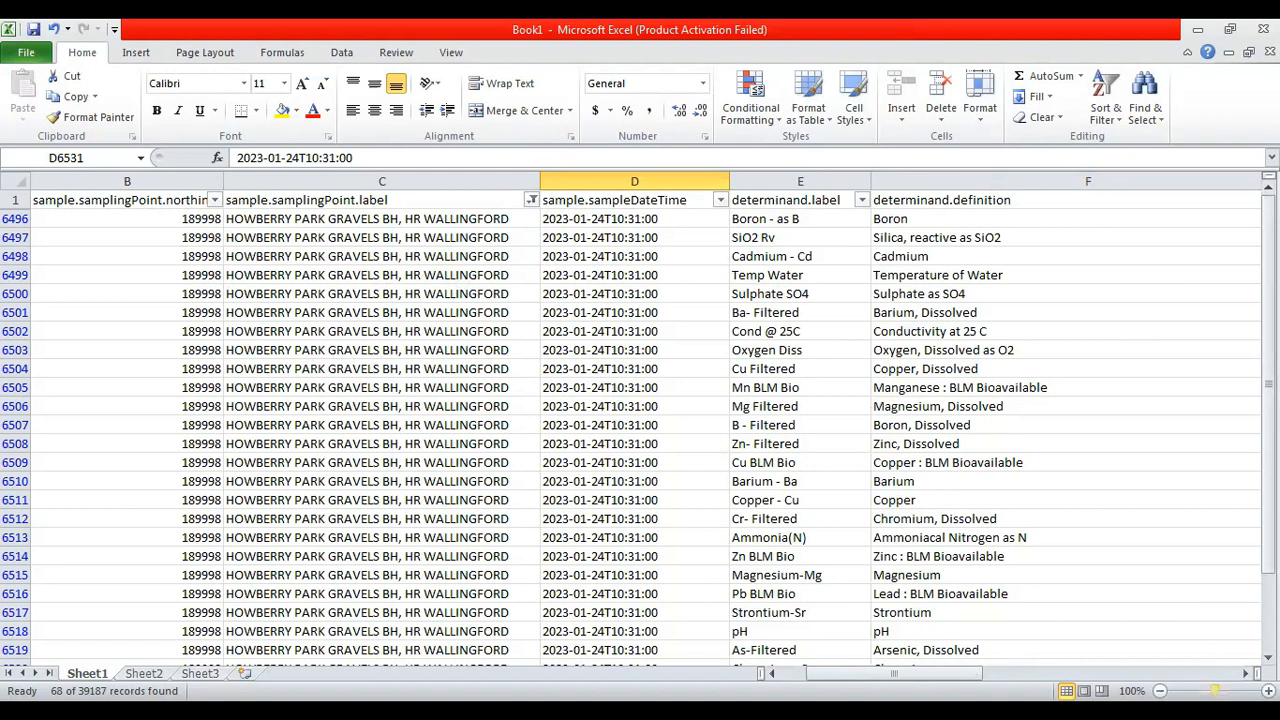
pyautogui.click(1246, 674)
pyautogui.click(1246, 674)
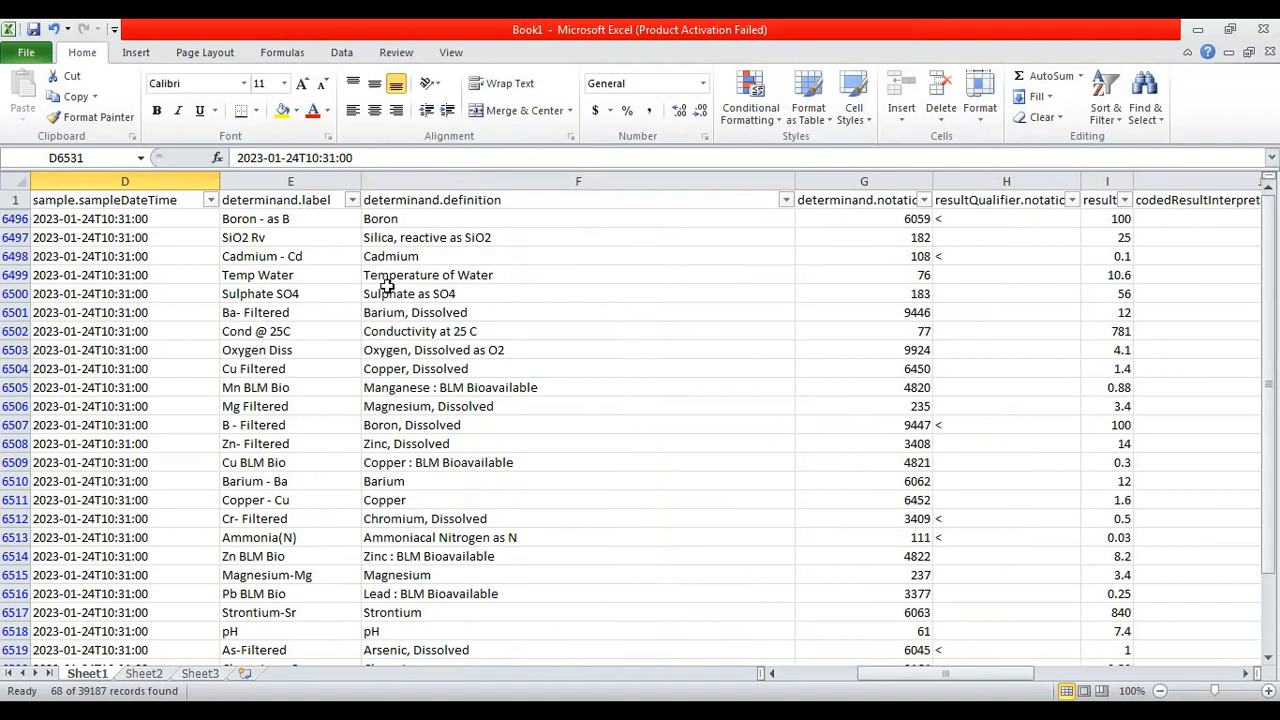
pyautogui.moveTo(297, 178); pyautogui.dragTo(467, 202)
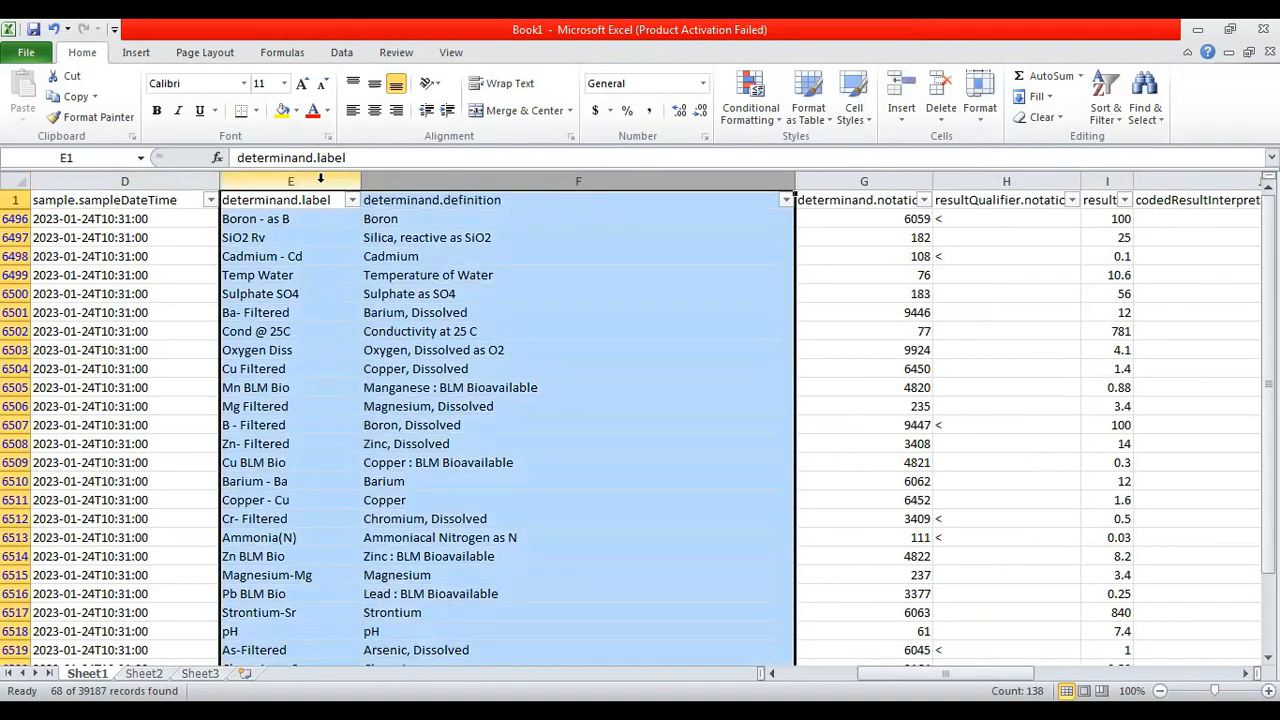
pyautogui.rightClick(321, 180)
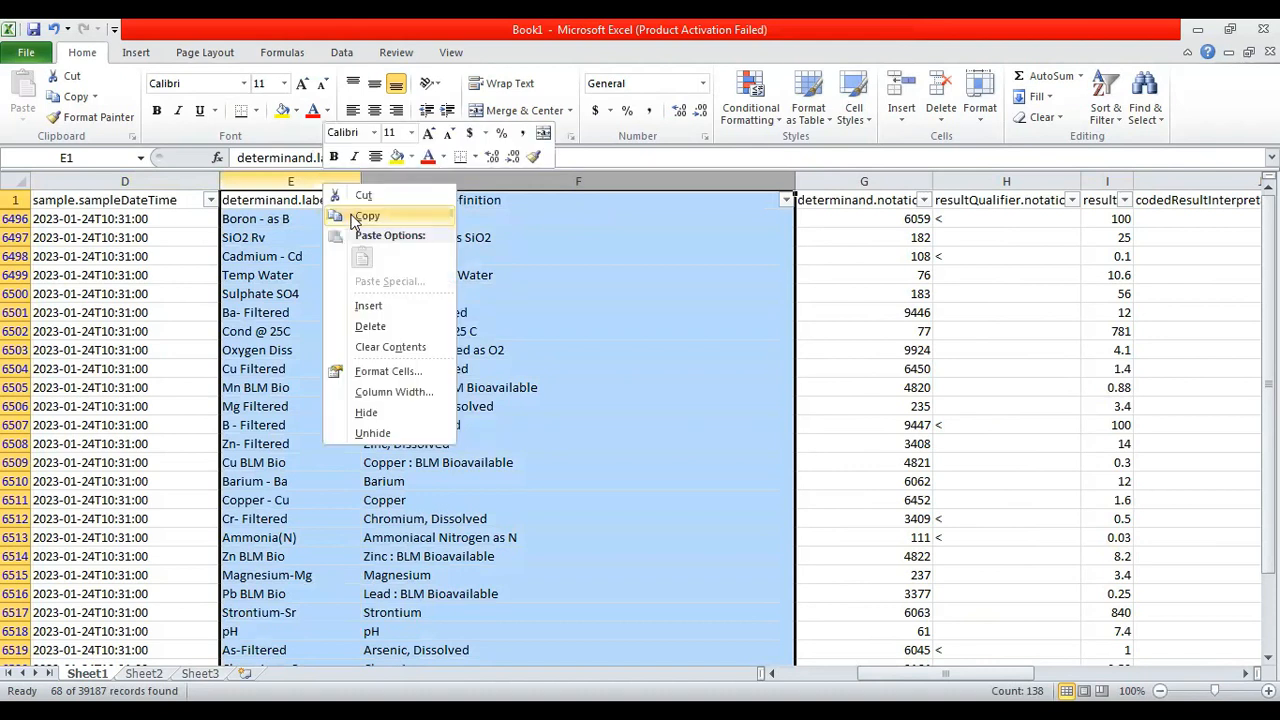
pyautogui.click(364, 216)
pyautogui.click(143, 673)
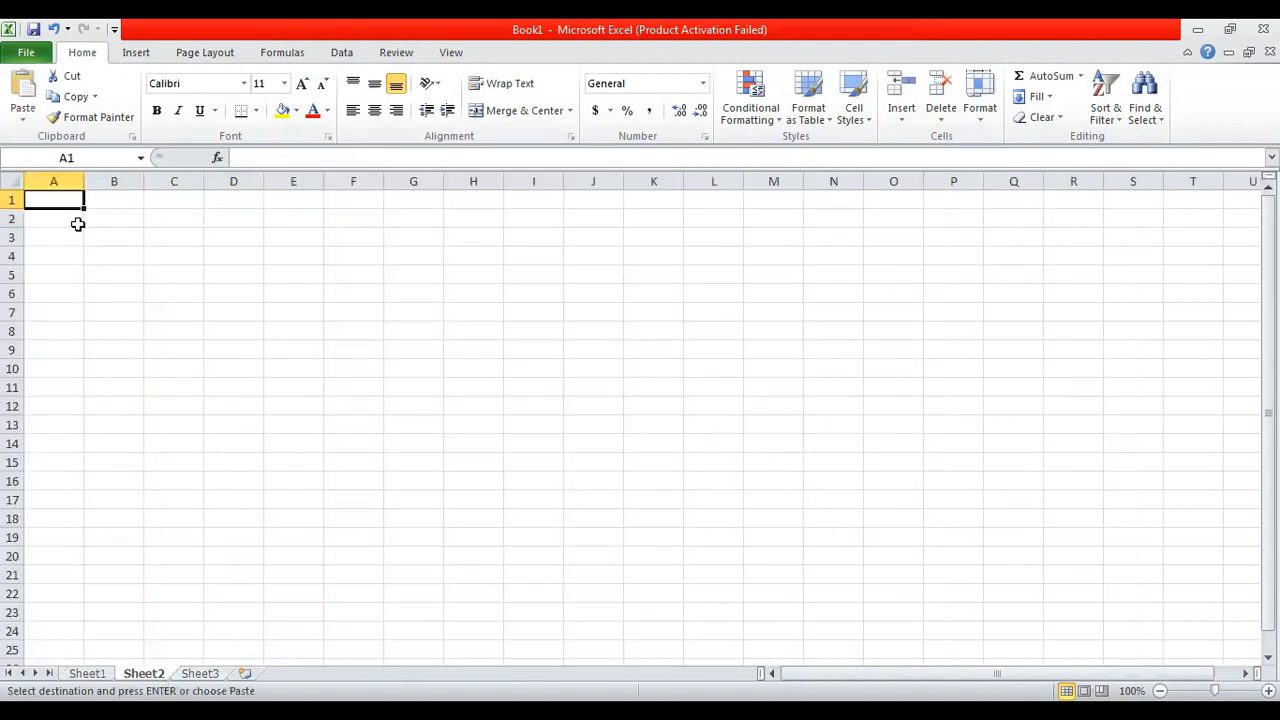
pyautogui.rightClick(65, 204)
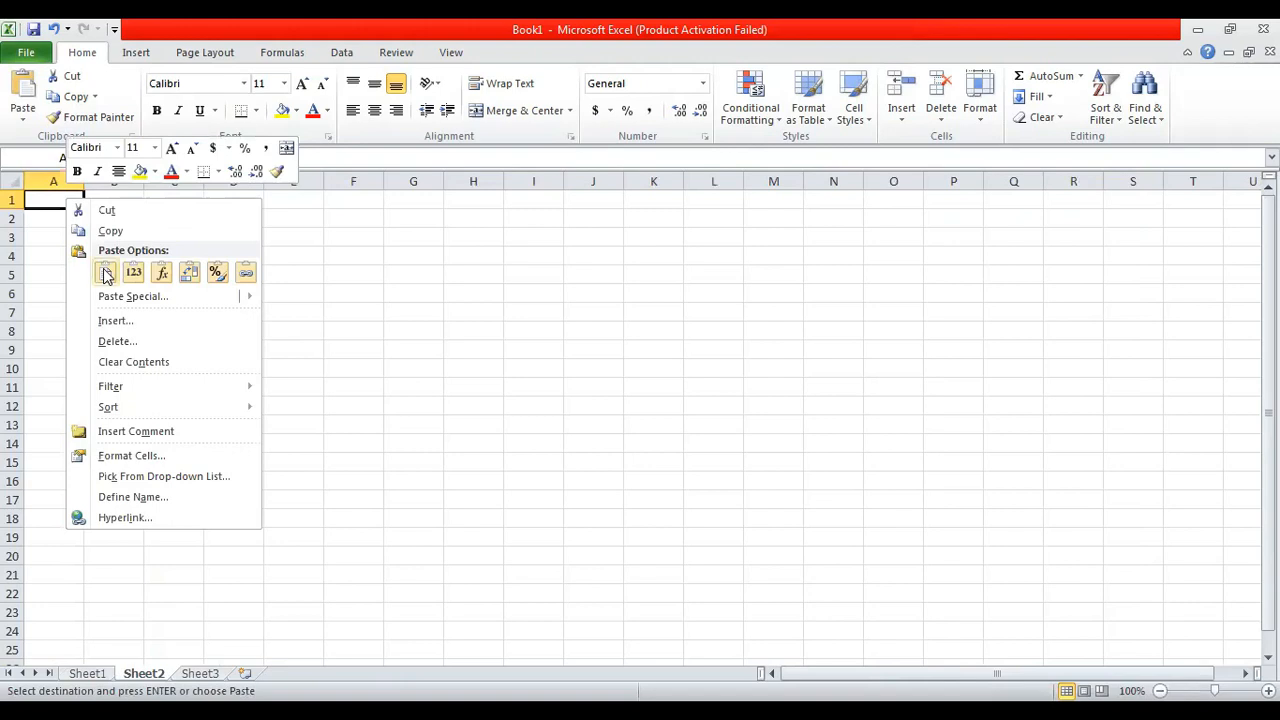
pyautogui.click(104, 271)
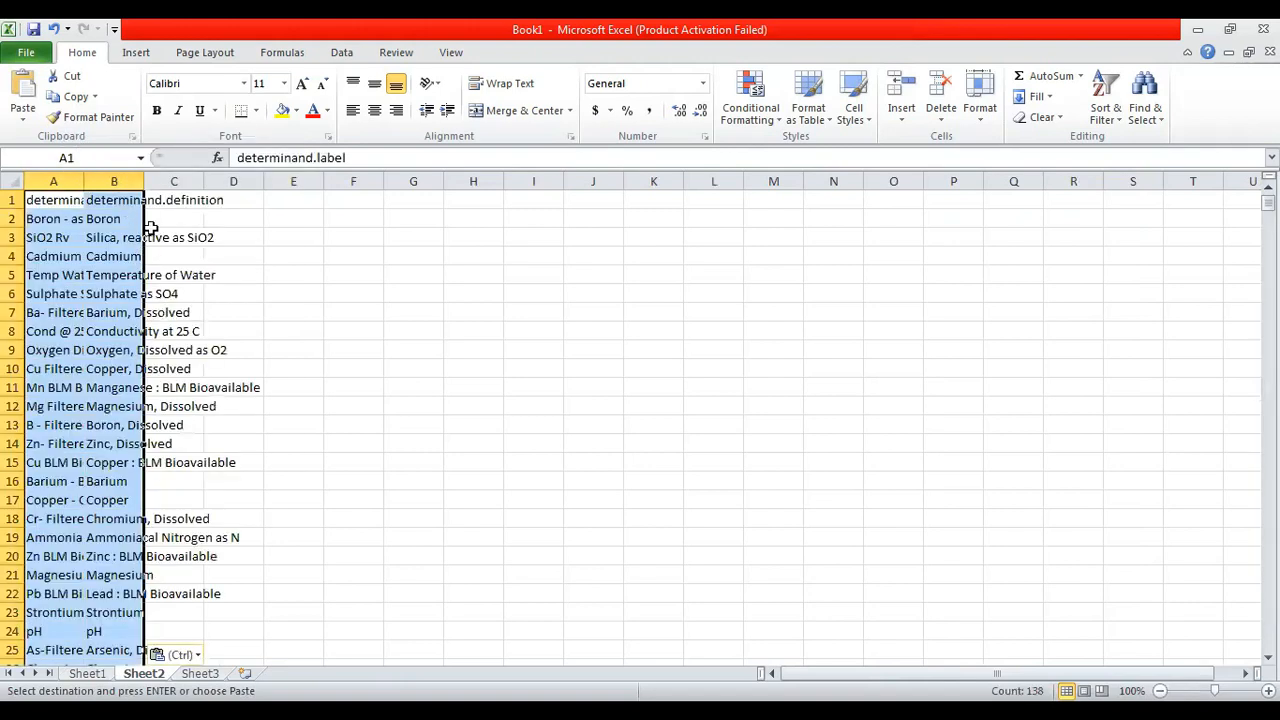
# Adjust the widths of columns A and B on Sheet2 so the determinand labels and definitions can be read.
pyautogui.moveTo(83, 181); pyautogui.dragTo(92, 181)
pyautogui.moveTo(220, 181); pyautogui.dragTo(326, 181)
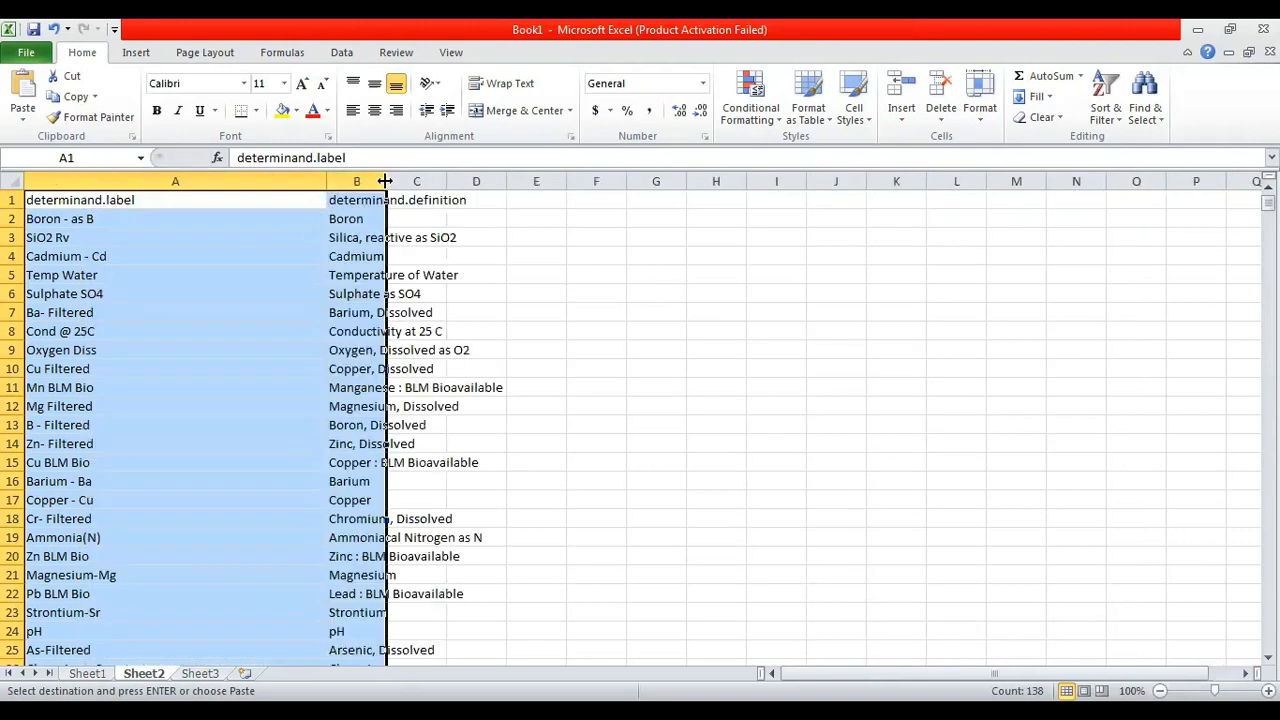
pyautogui.moveTo(448, 190); pyautogui.dragTo(502, 184)
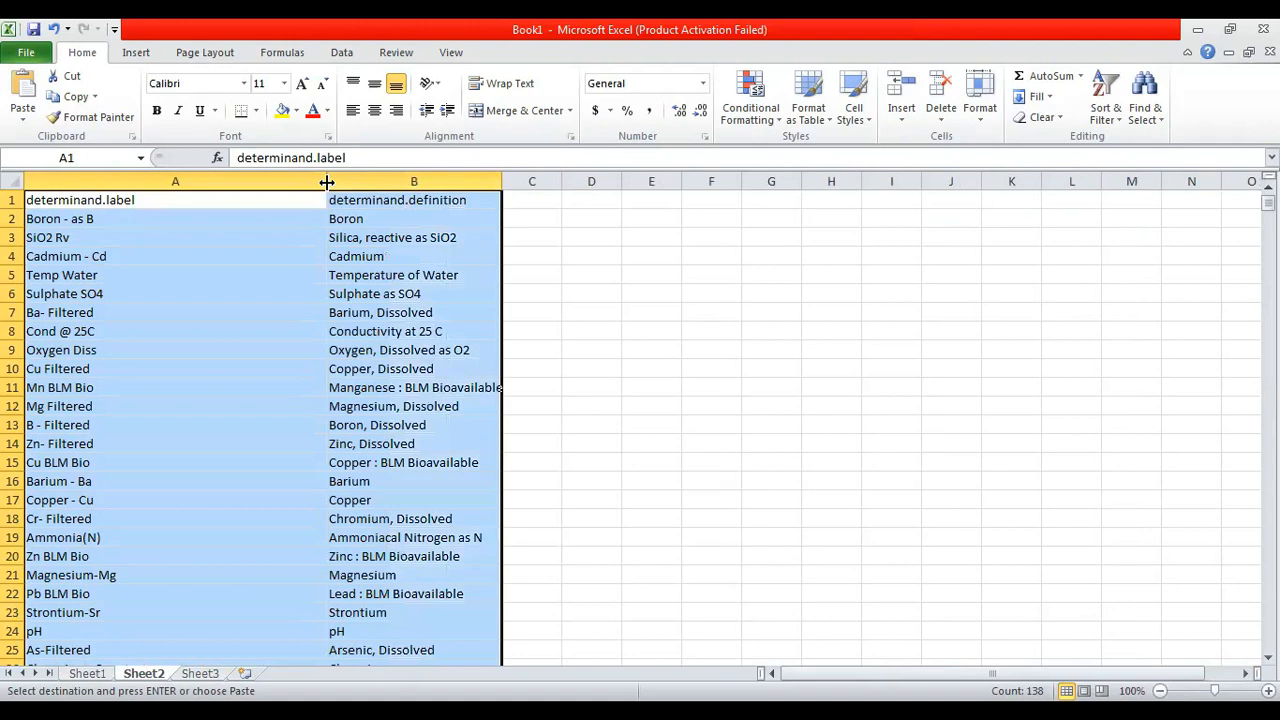
pyautogui.moveTo(326, 181); pyautogui.dragTo(184, 181)
pyautogui.click(412, 273)
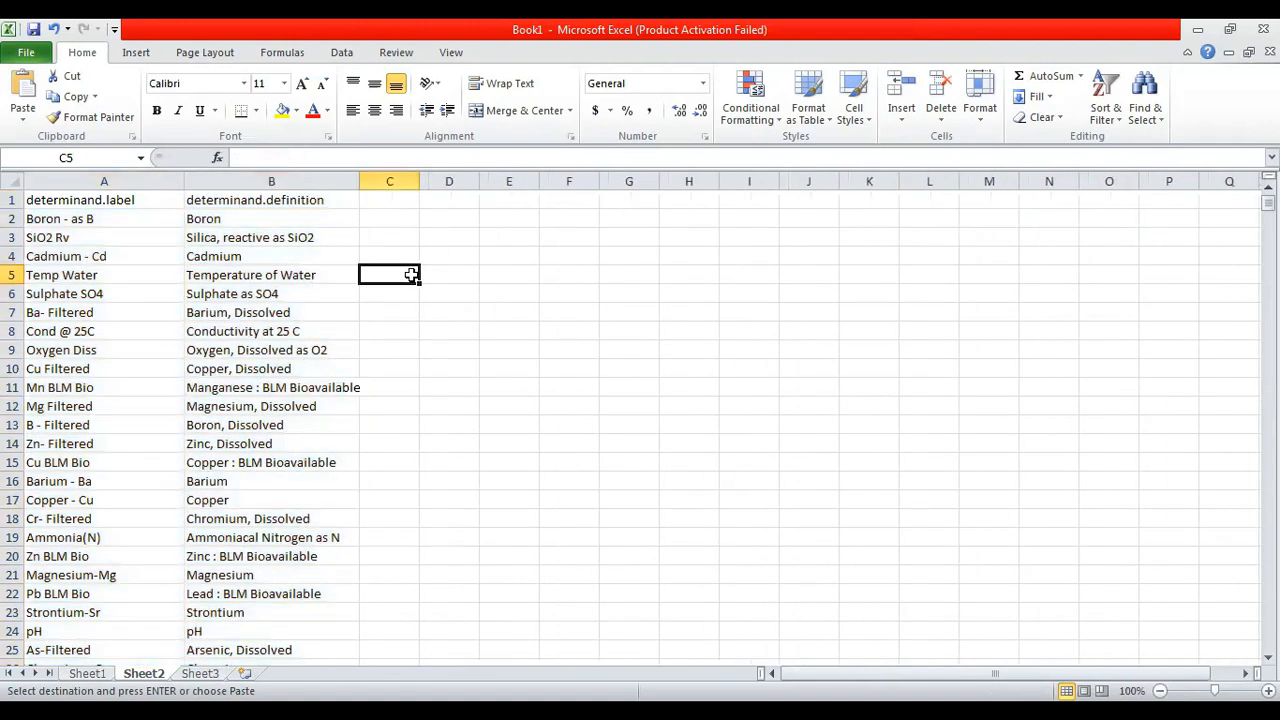
# Copy the filtered result column from Sheet1 and paste it into column C of Sheet2.
pyautogui.click(86, 673)
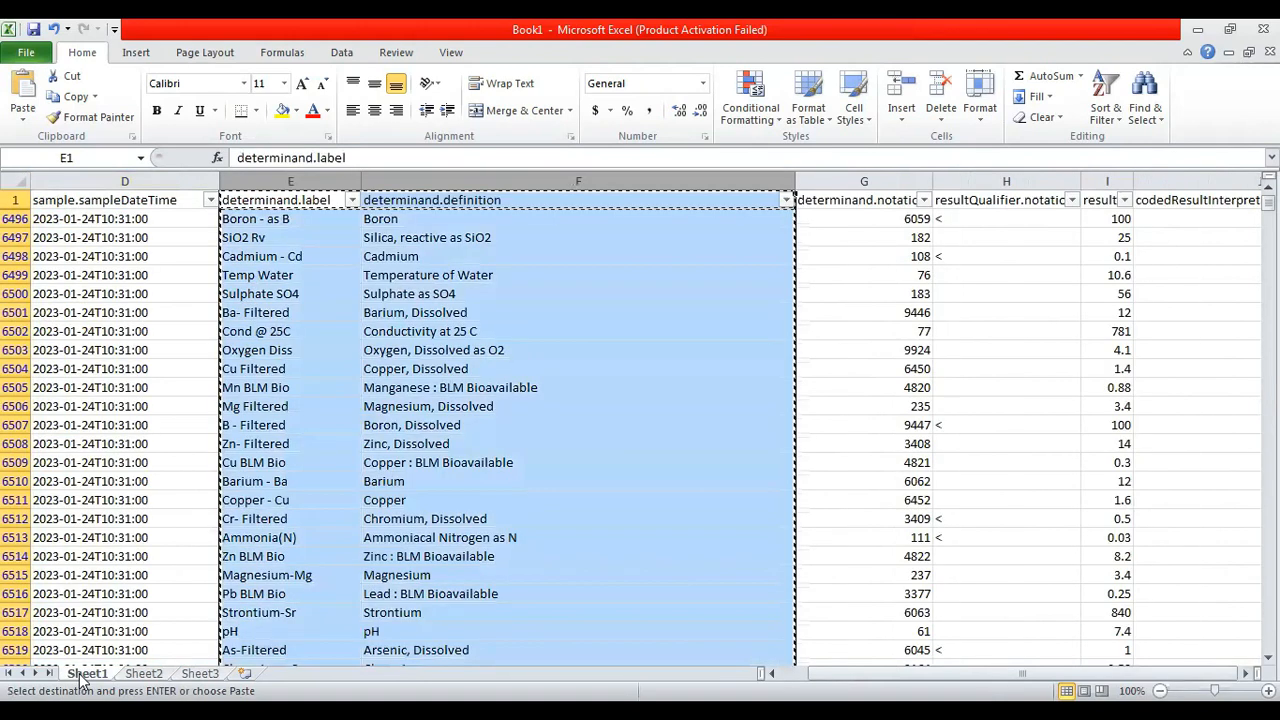
pyautogui.click(862, 646)
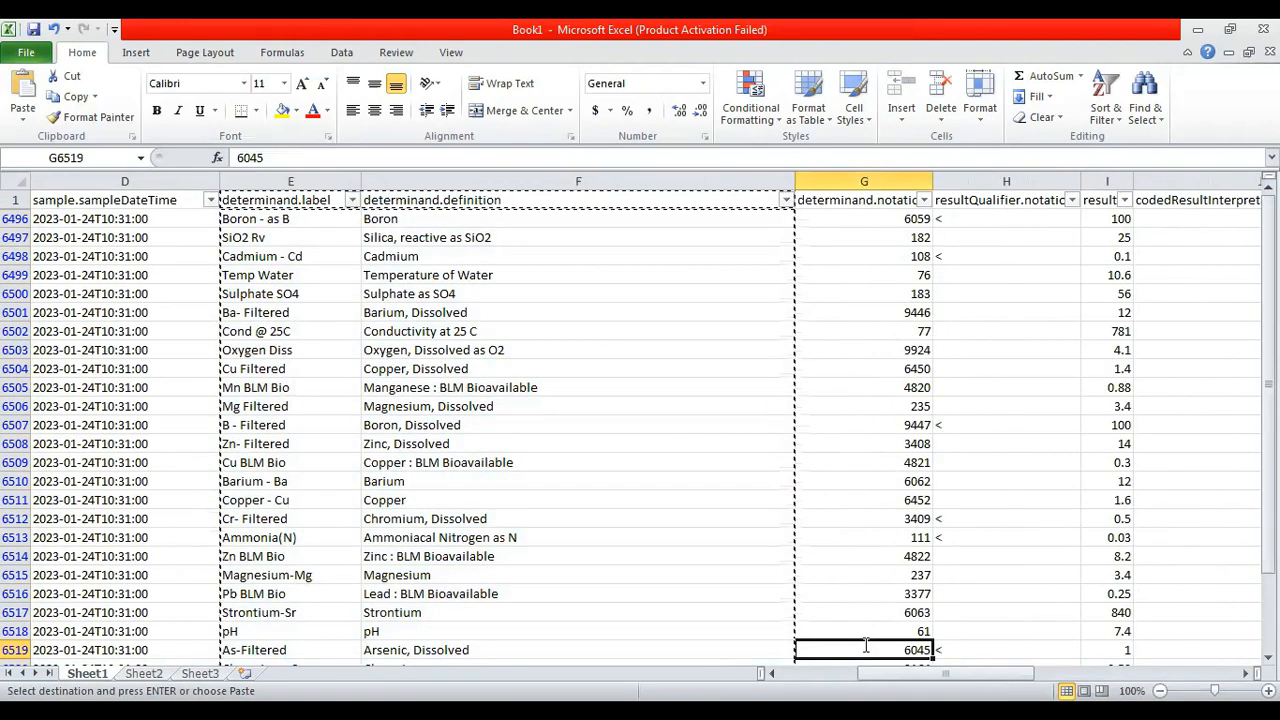
pyautogui.doubleClick(858, 649)
pyautogui.moveTo(1021, 680); pyautogui.dragTo(1070, 678)
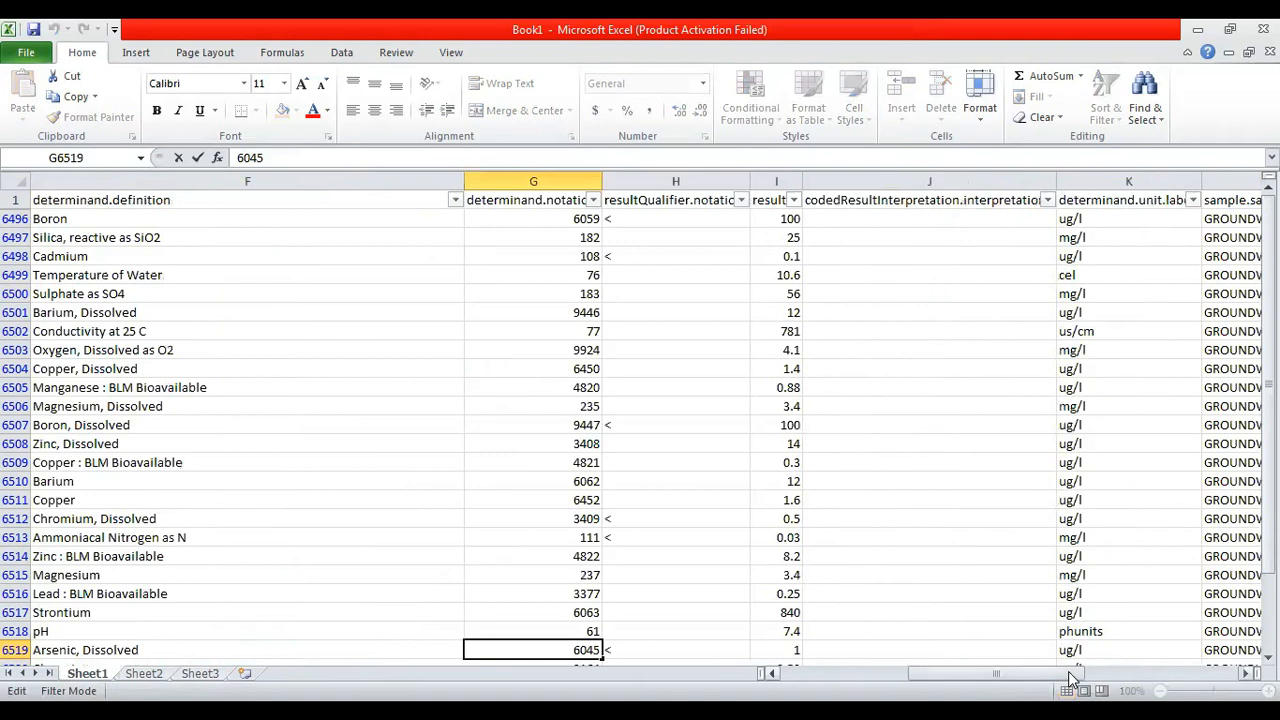
pyautogui.click(774, 180)
pyautogui.rightClick(775, 180)
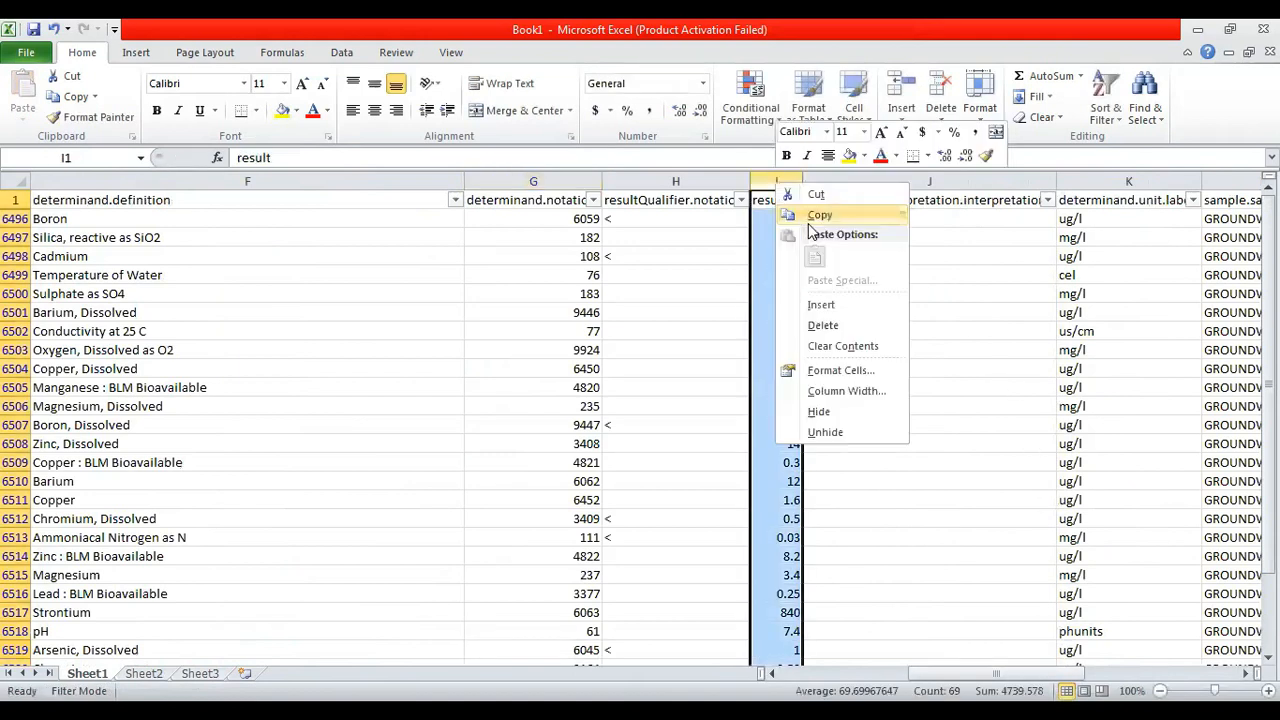
pyautogui.click(810, 222)
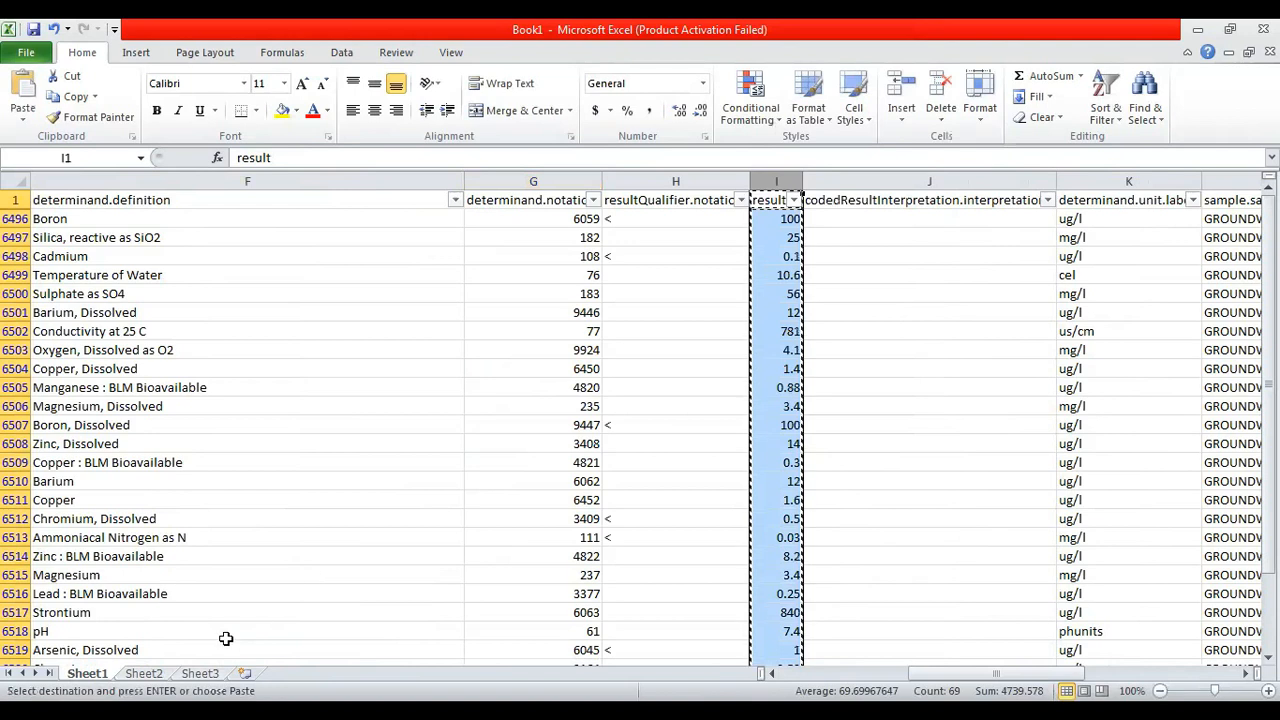
pyautogui.click(143, 673)
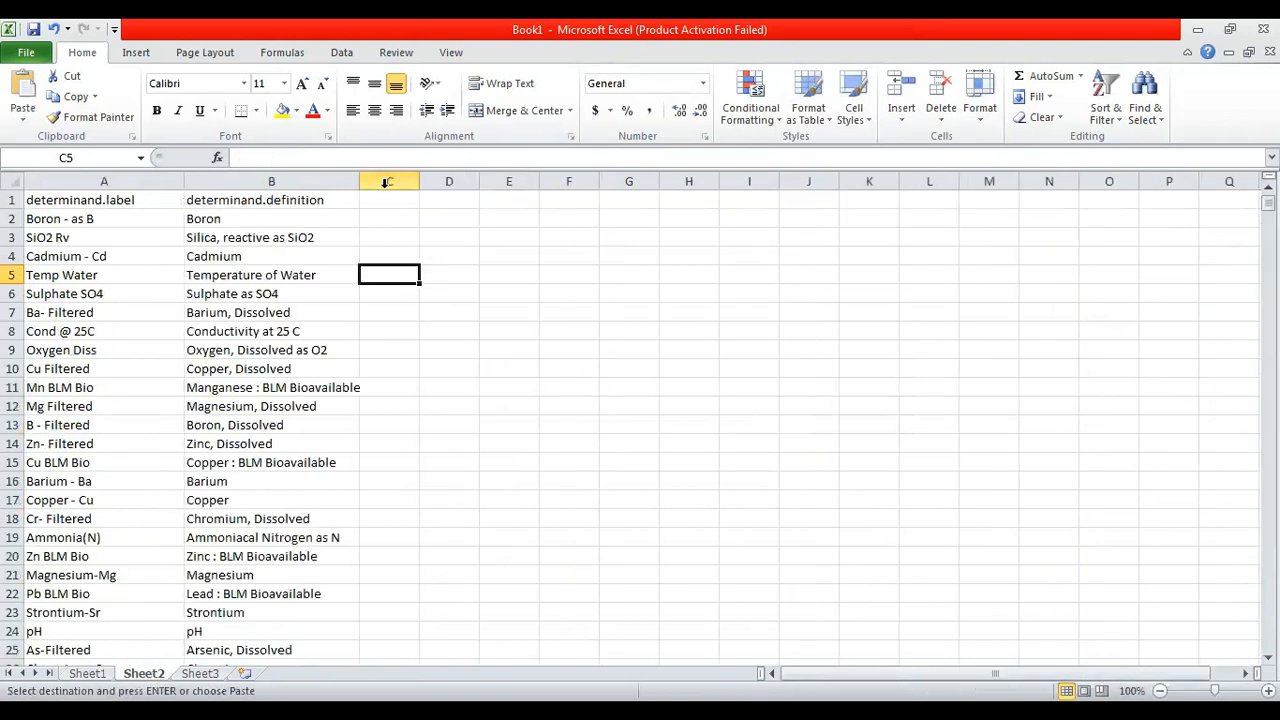
pyautogui.click(386, 183)
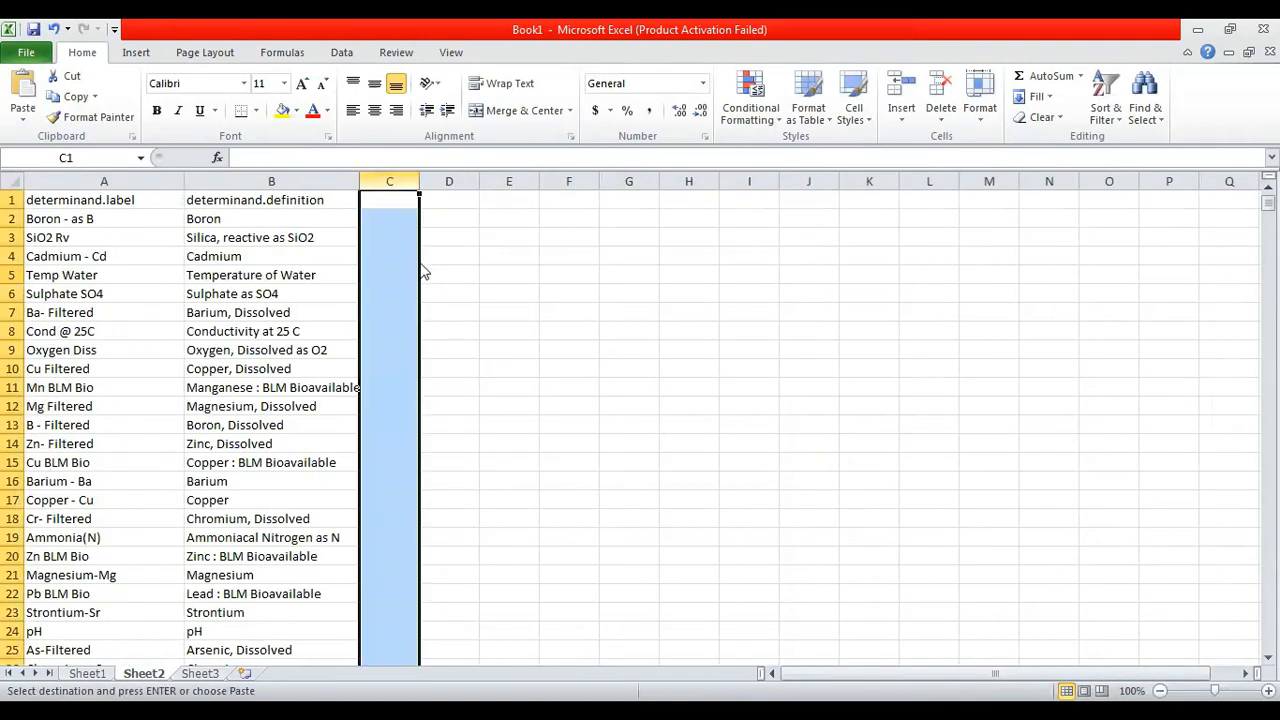
pyautogui.rightClick(423, 271)
pyautogui.click(423, 264)
pyautogui.click(465, 274)
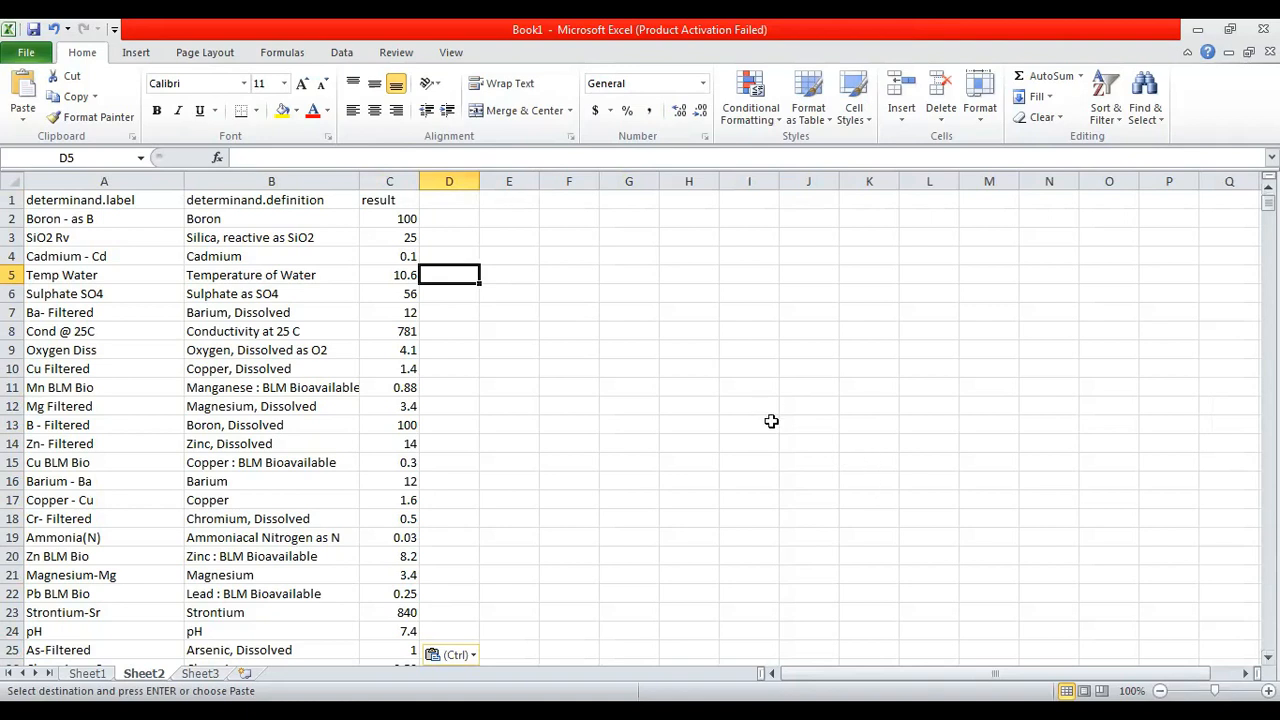
# Widen the determinand.definition column on Sheet2 to fit the Escherichia coli entry and review the copied determinands and results down the rows.
pyautogui.click(492, 365)
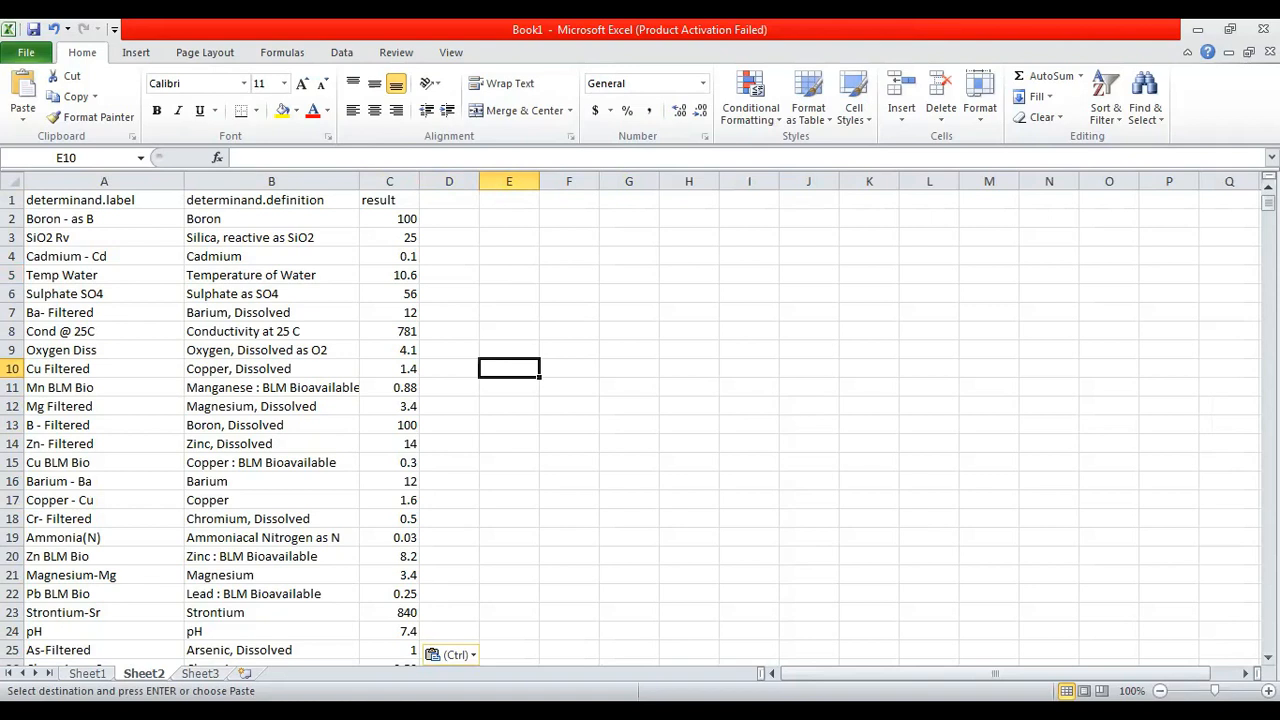
pyautogui.scroll(-4, 271, 430)
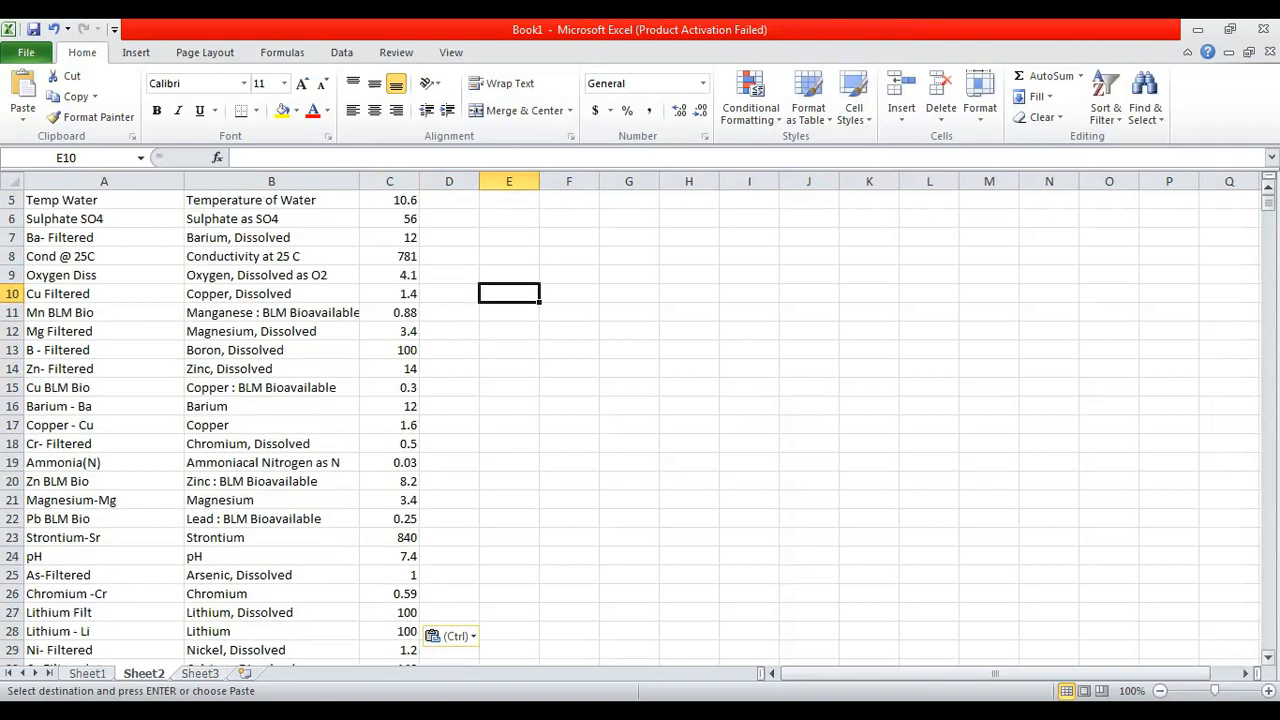
pyautogui.scroll(-2, 271, 430)
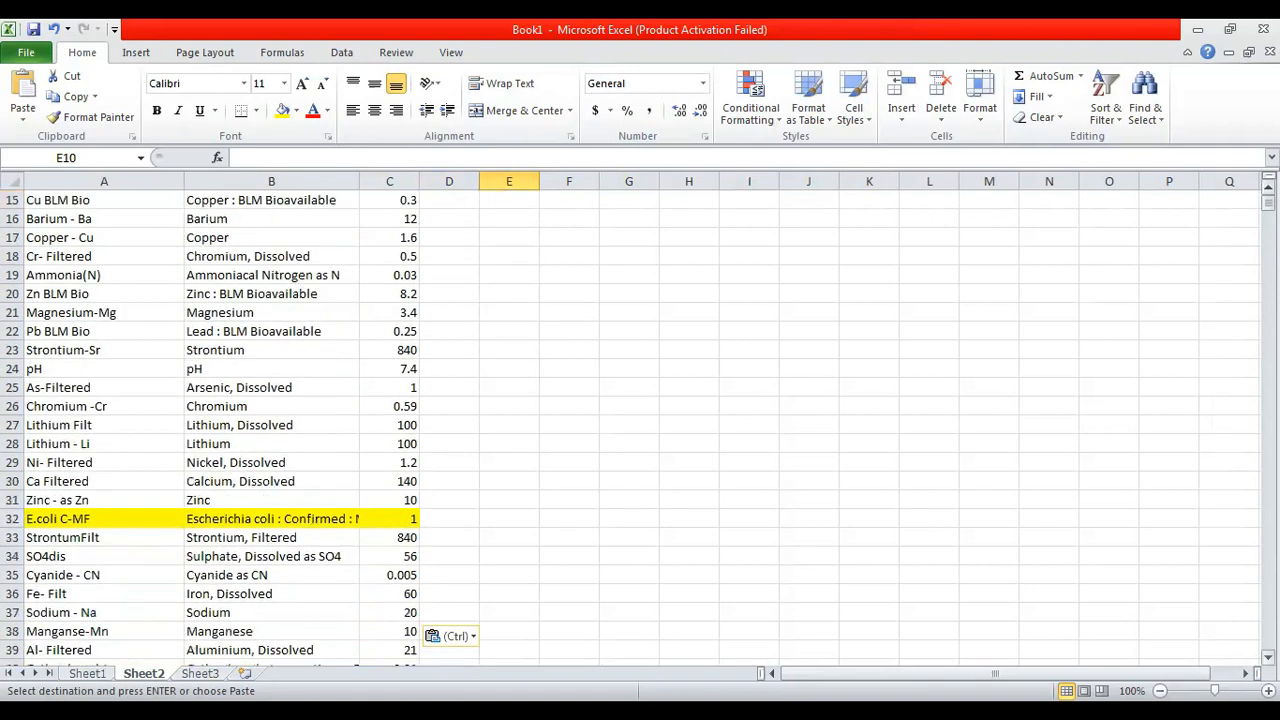
pyautogui.moveTo(358, 181); pyautogui.dragTo(387, 181)
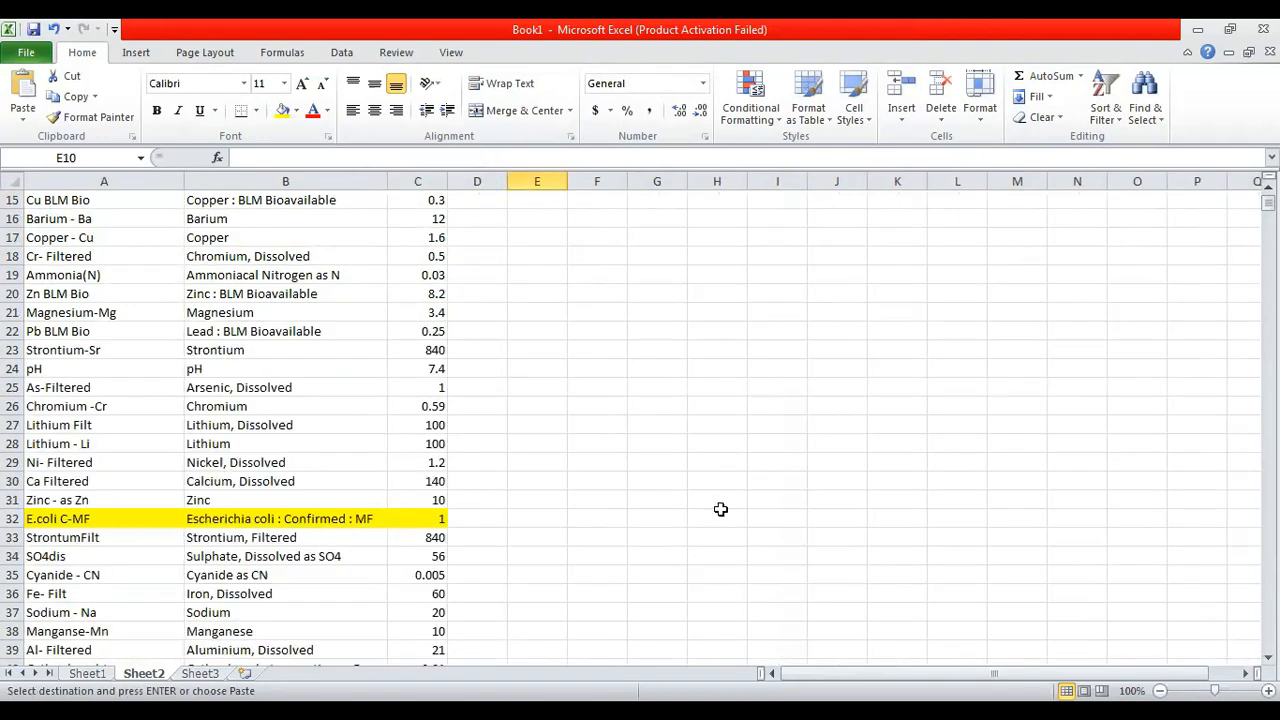
pyautogui.scroll(-3, 640, 420)
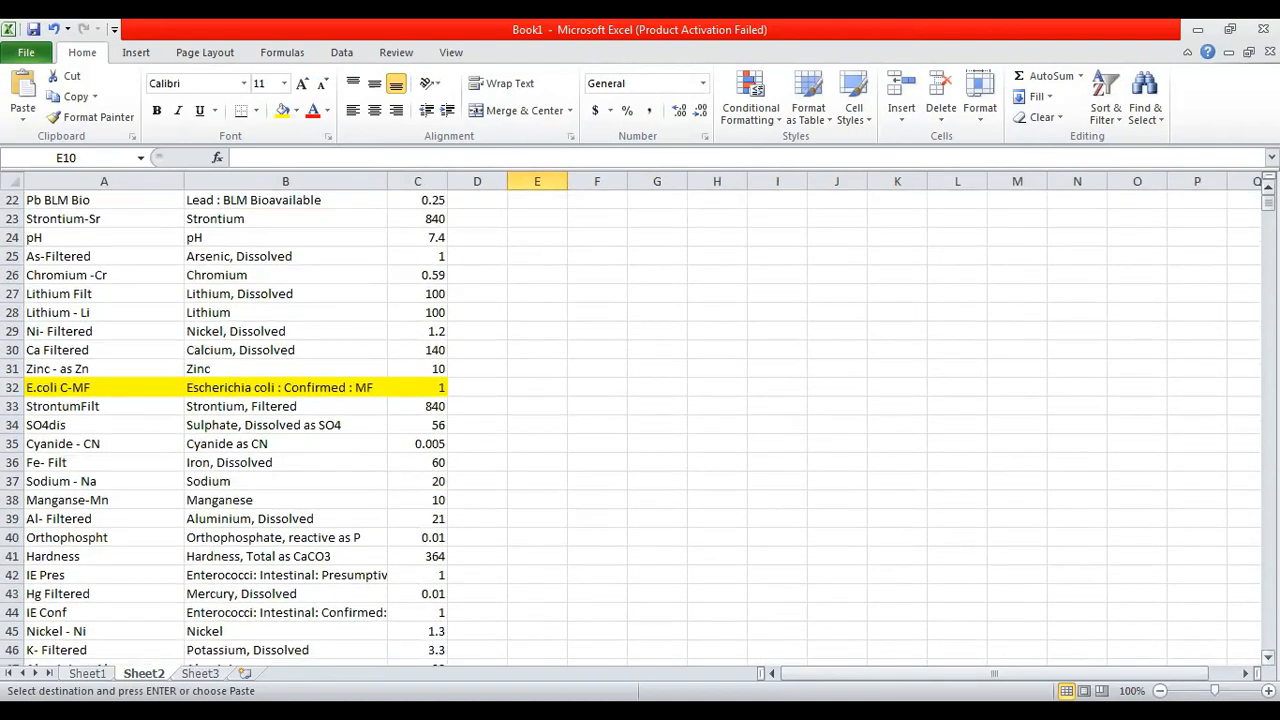
pyautogui.scroll(-3, 640, 420)
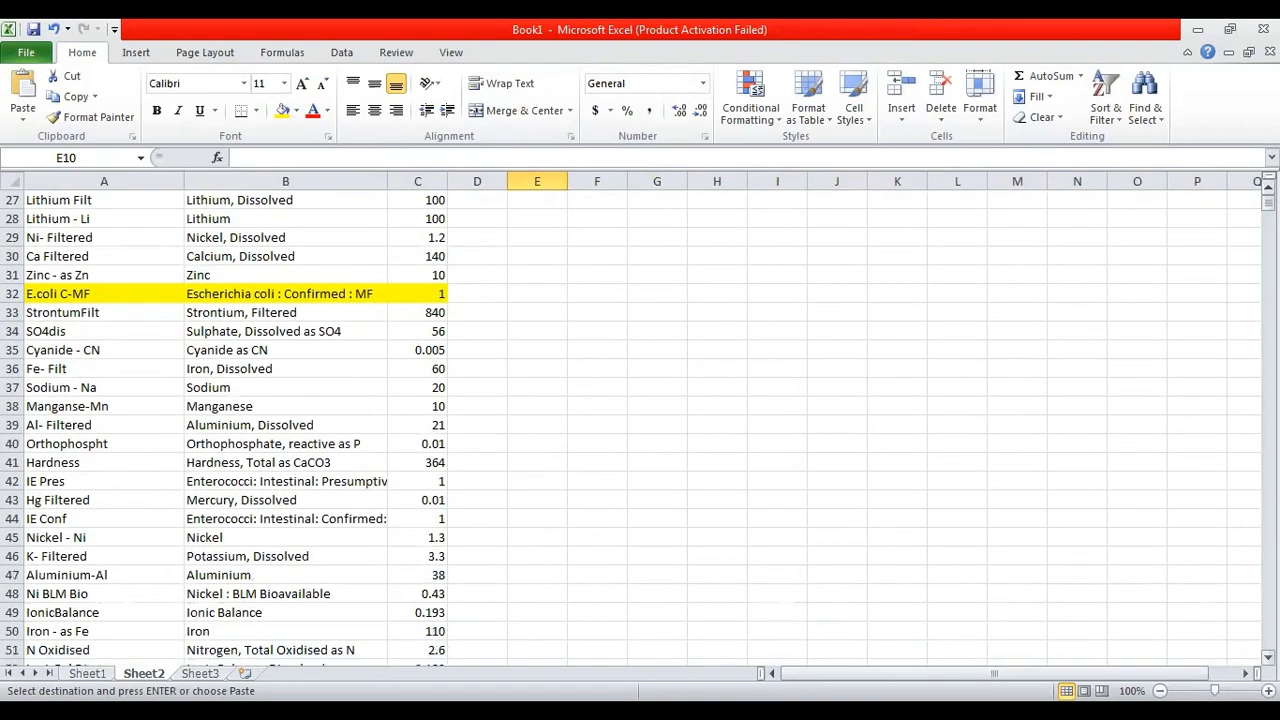
pyautogui.scroll(-3, 640, 420)
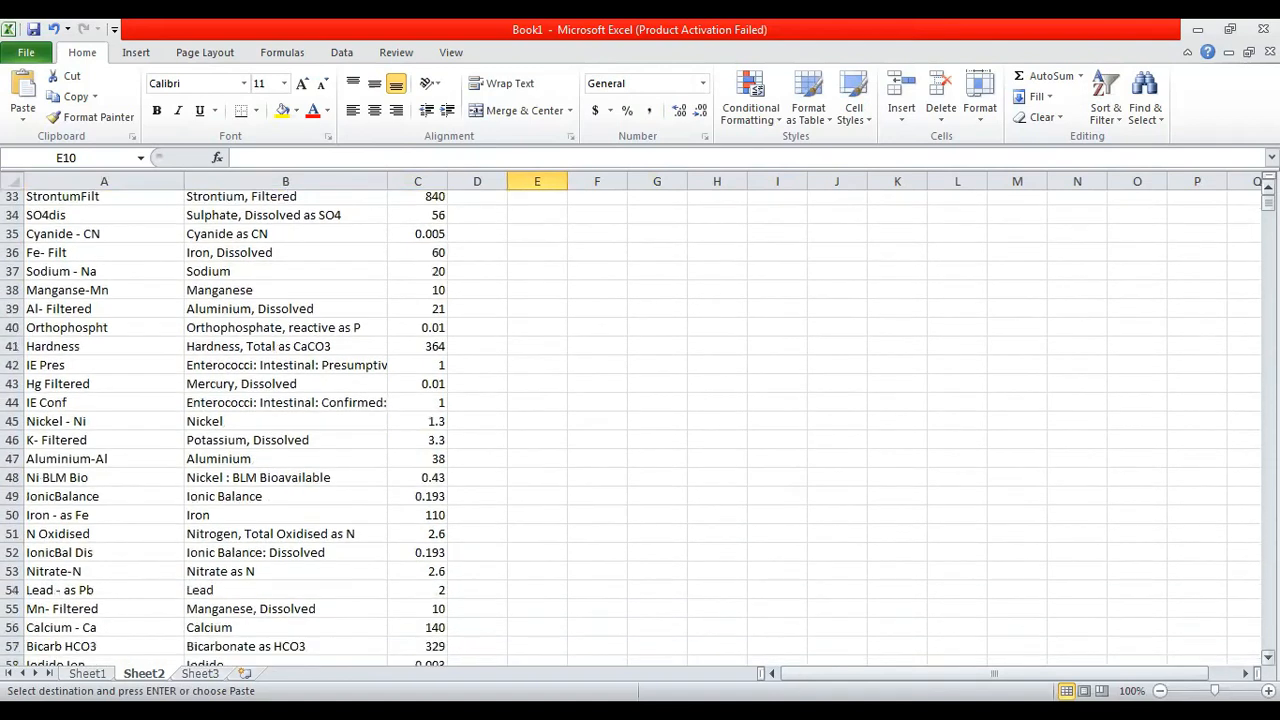
pyautogui.scroll(-4, 640, 420)
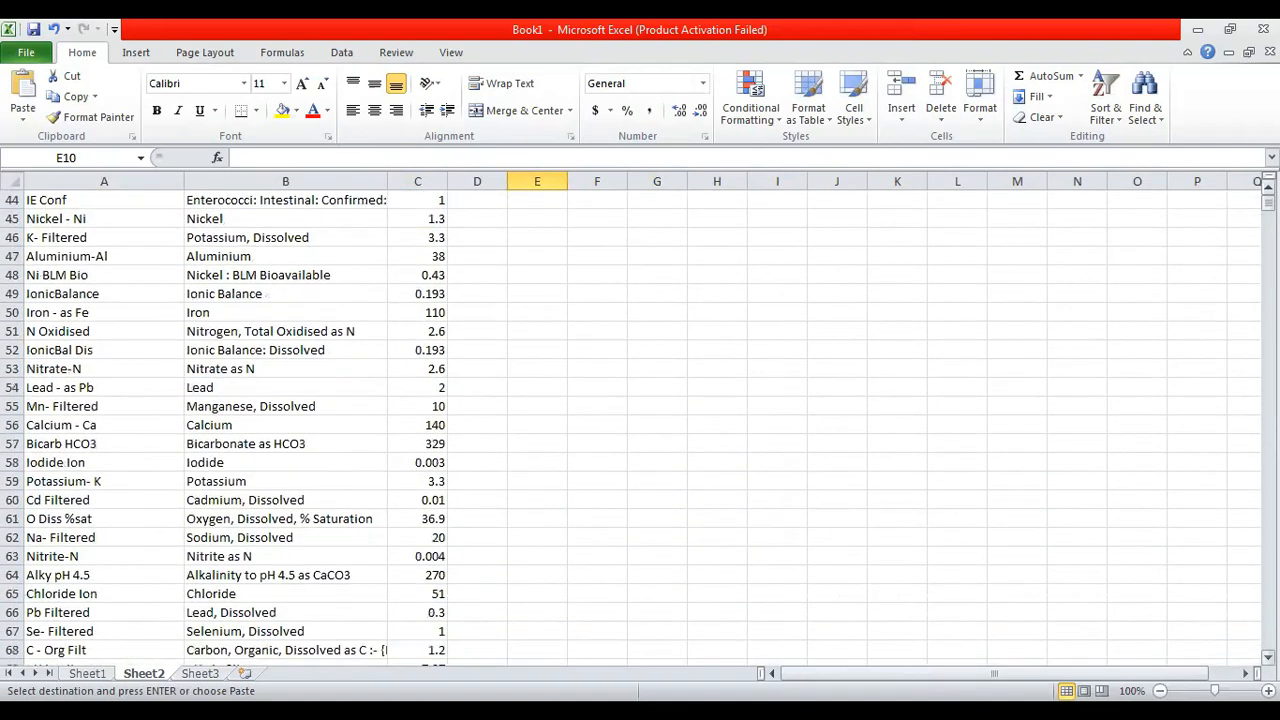
# Review the copied determinands, definitions and results on Sheet2 from the last row back up to the header row.
pyautogui.scroll(-1, 640, 420)
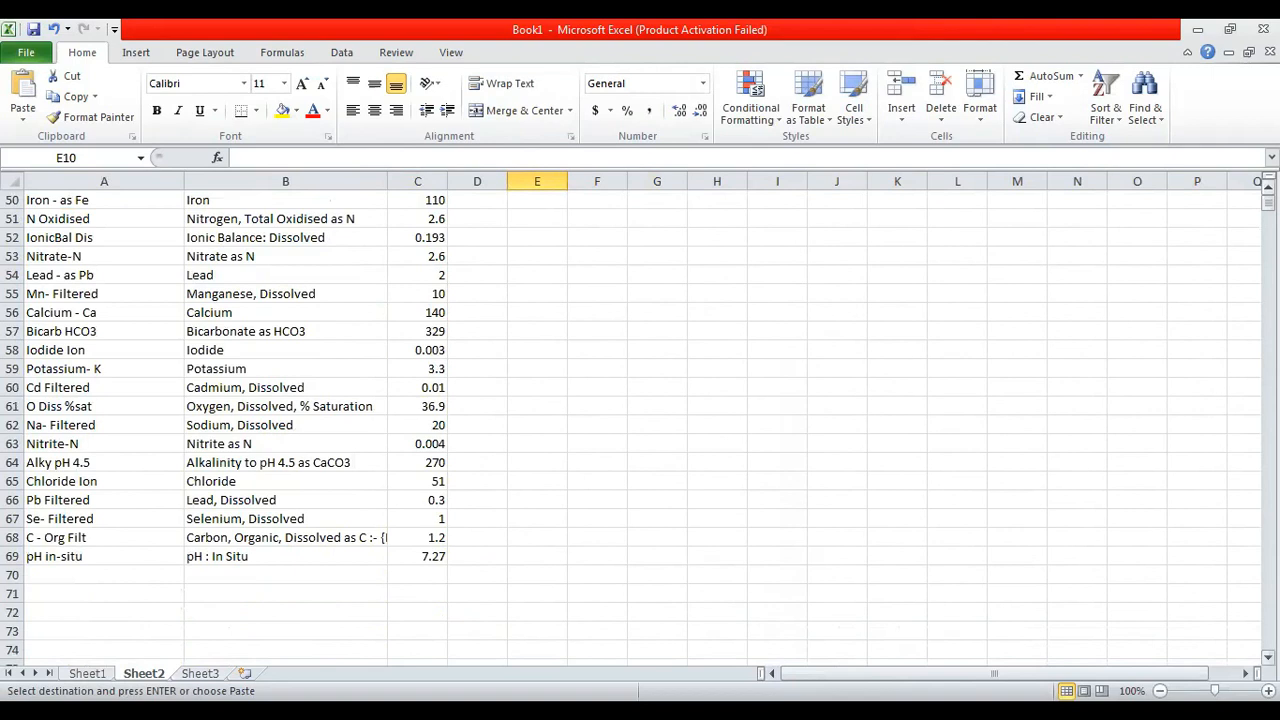
pyautogui.scroll(3, 640, 420)
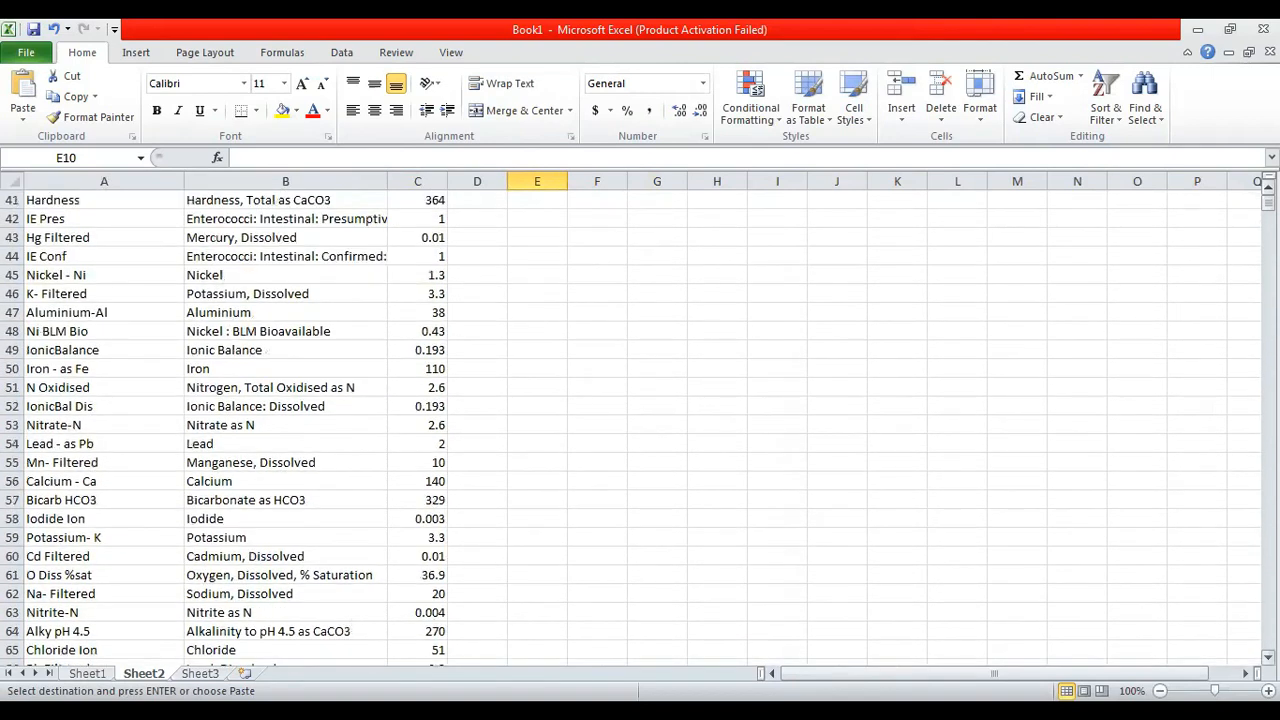
pyautogui.scroll(3, 640, 420)
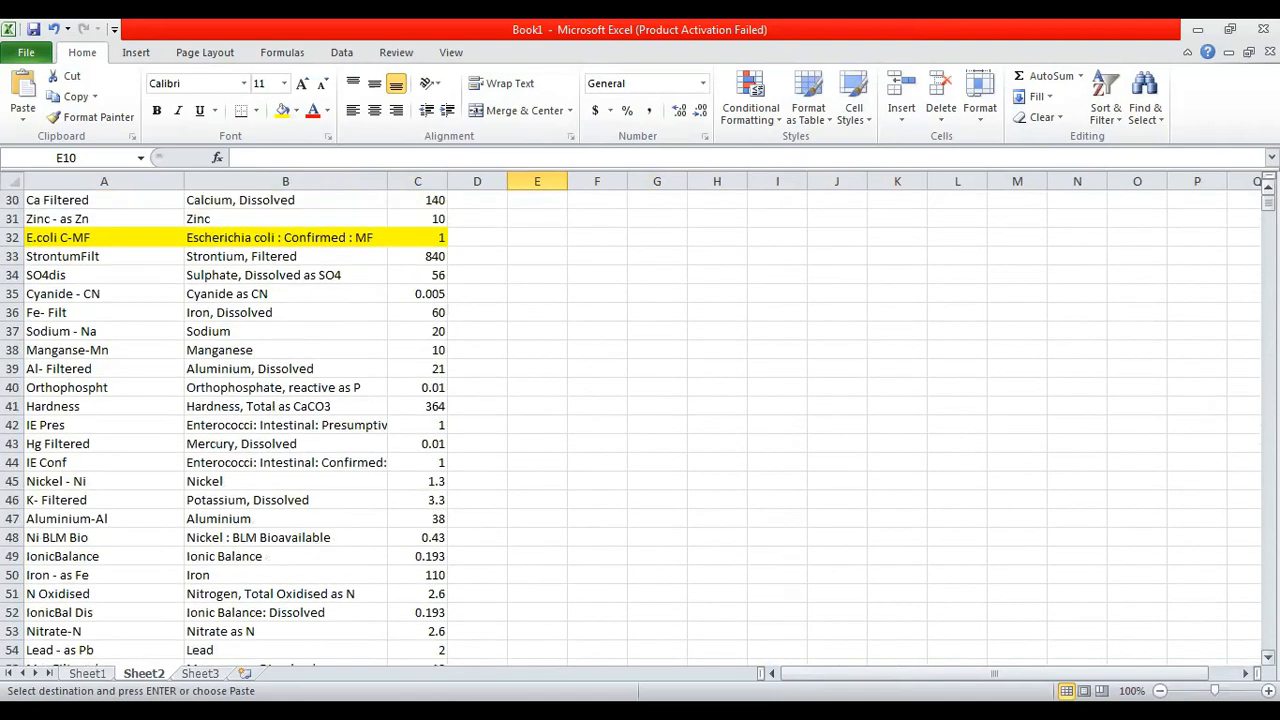
pyautogui.scroll(1, 640, 420)
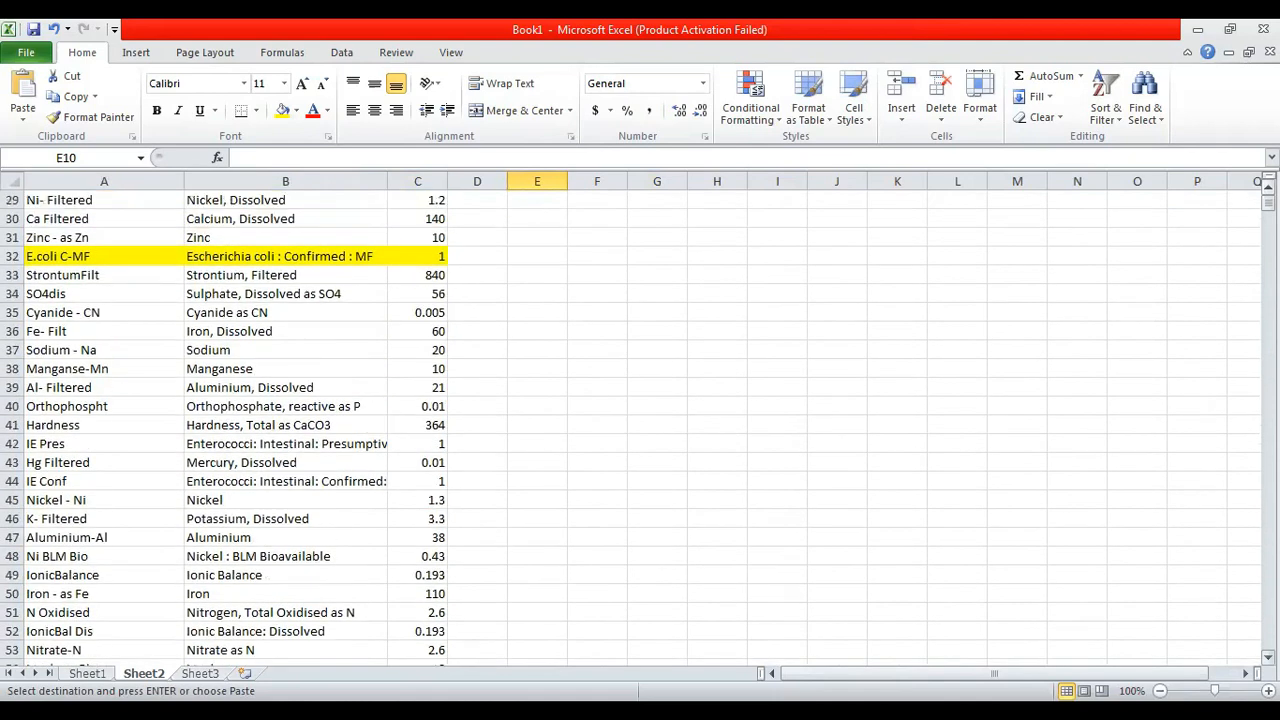
pyautogui.scroll(1, 640, 420)
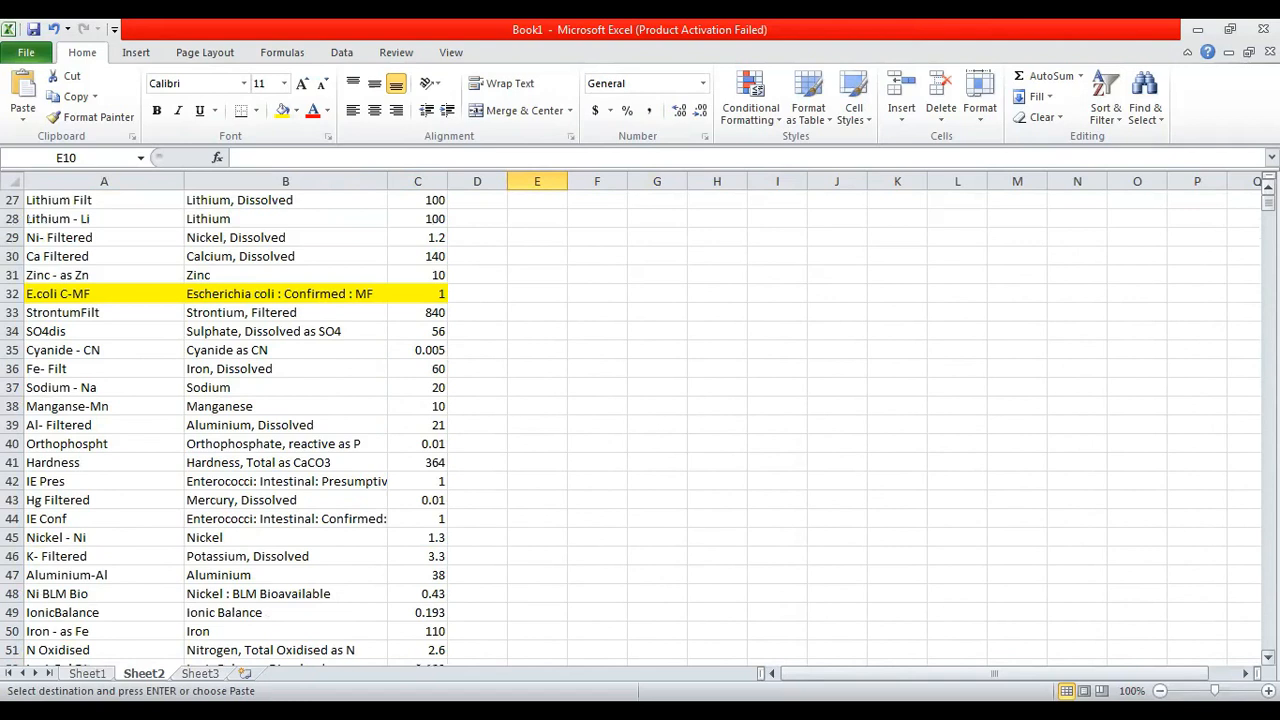
pyautogui.scroll(2, 640, 420)
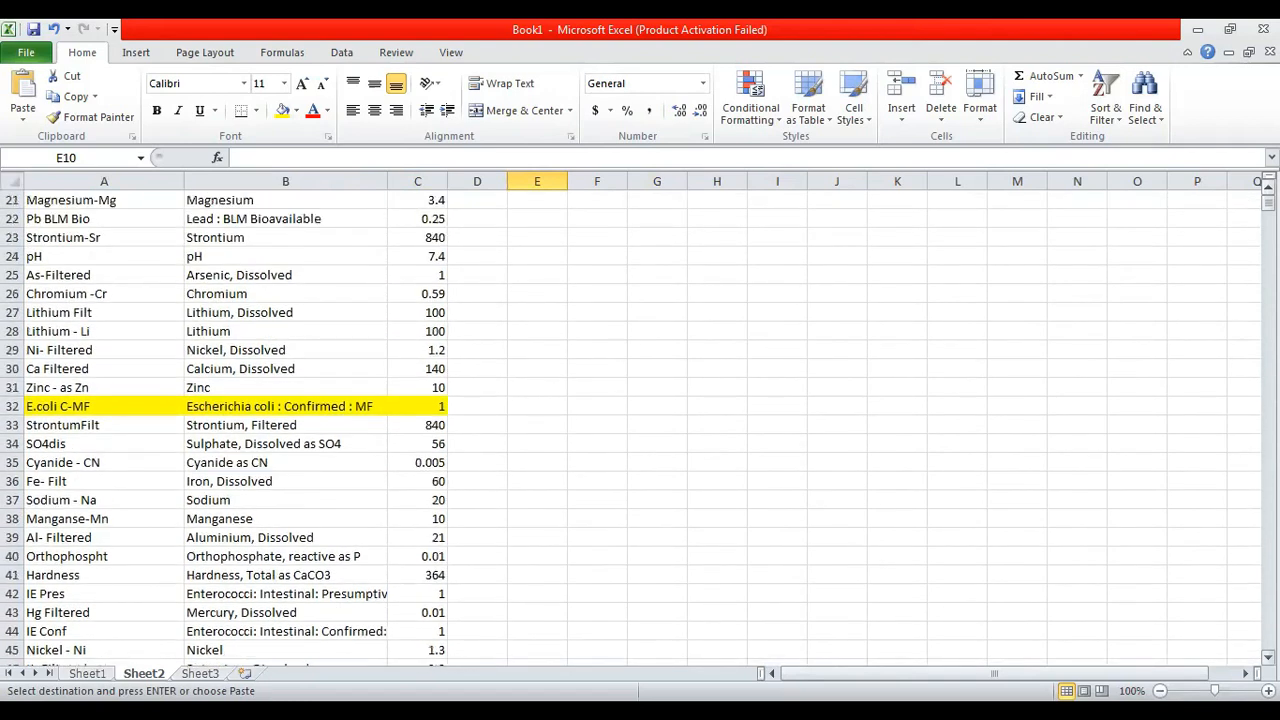
pyautogui.scroll(1, 640, 420)
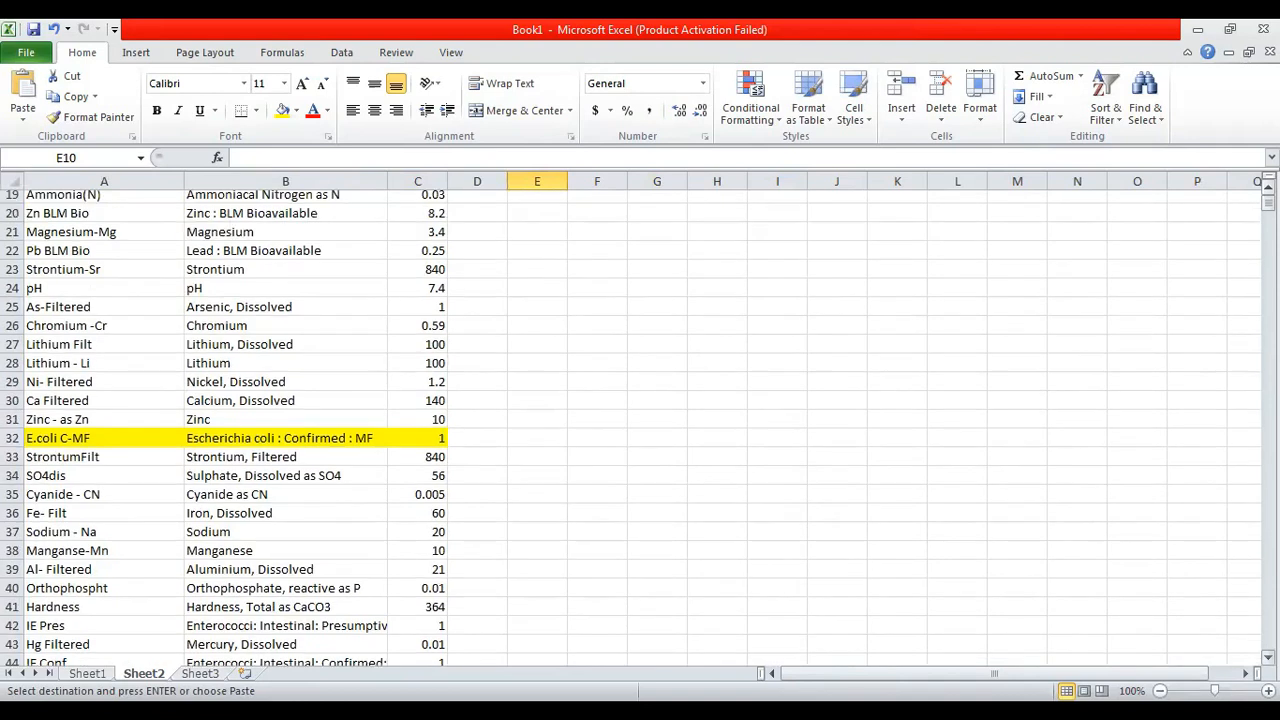
pyautogui.scroll(3, 640, 420)
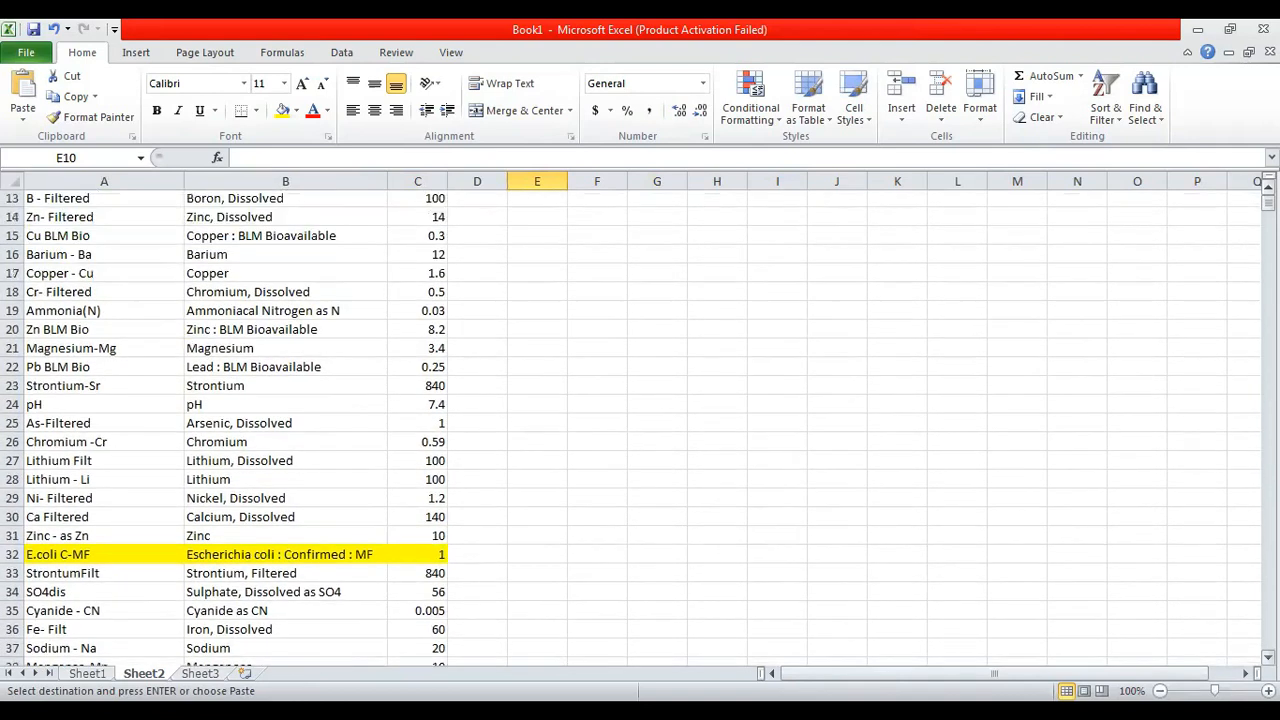
pyautogui.scroll(3, 640, 420)
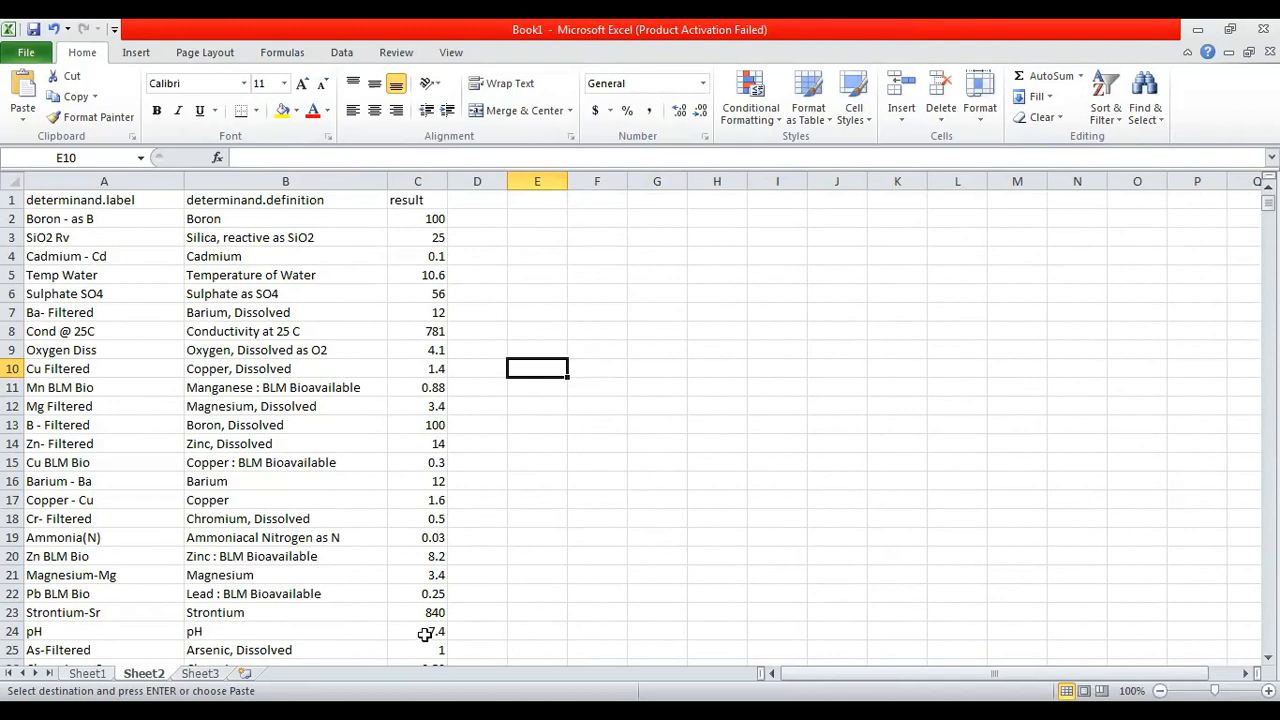
# Check the sampled material type and sampling point columns for the filtered Howberry Park Gravels rows on Sheet1.
pyautogui.click(87, 673)
pyautogui.doubleClick(715, 442)
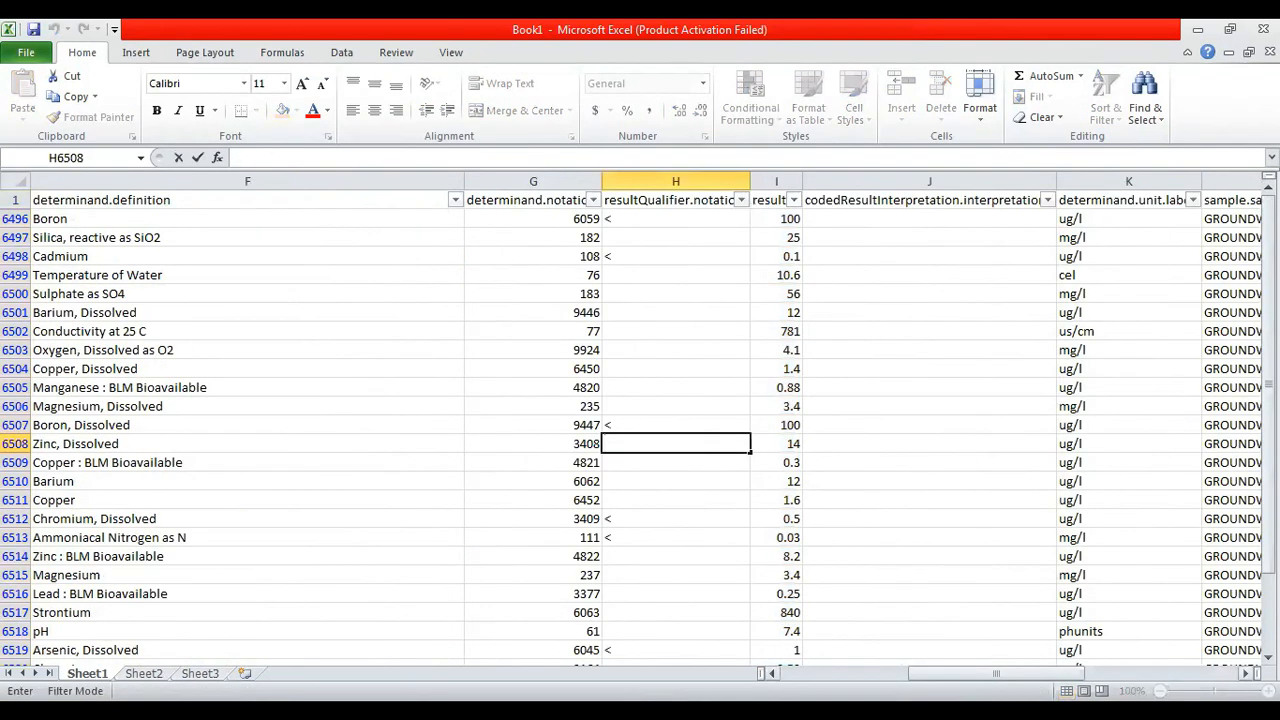
pyautogui.click(1245, 673)
pyautogui.click(1245, 673)
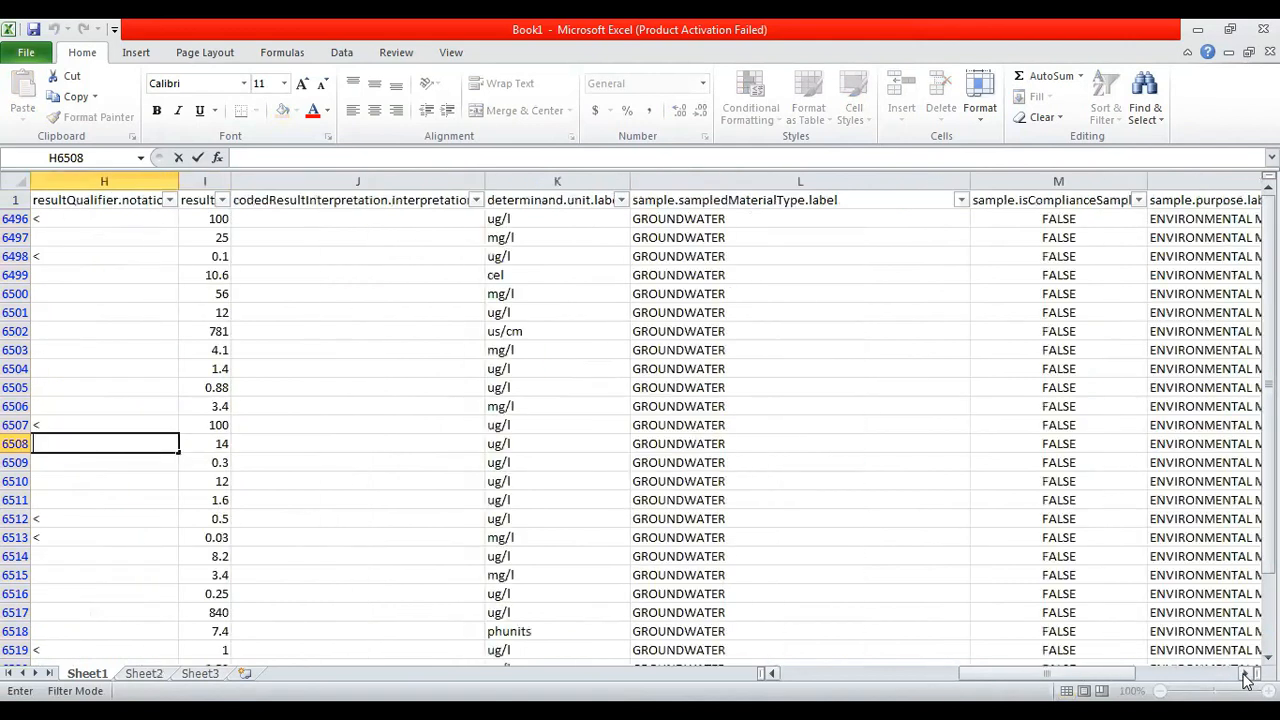
pyautogui.click(740, 216)
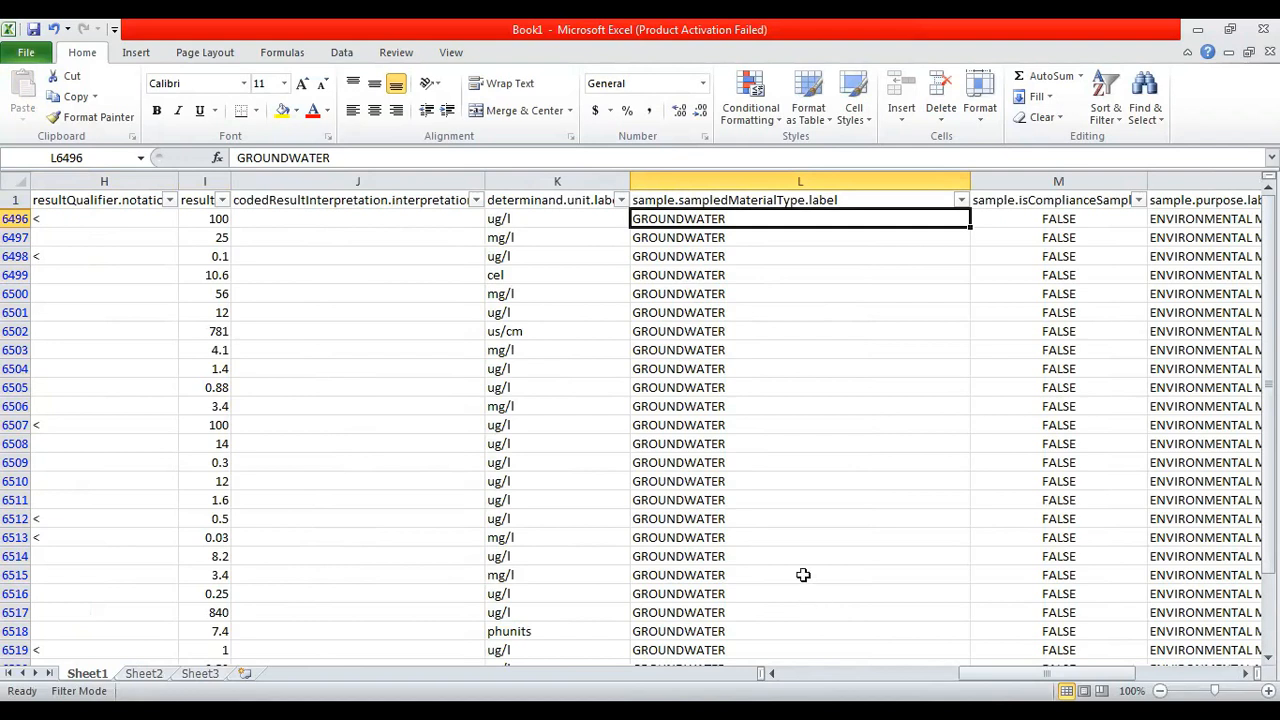
pyautogui.click(821, 675)
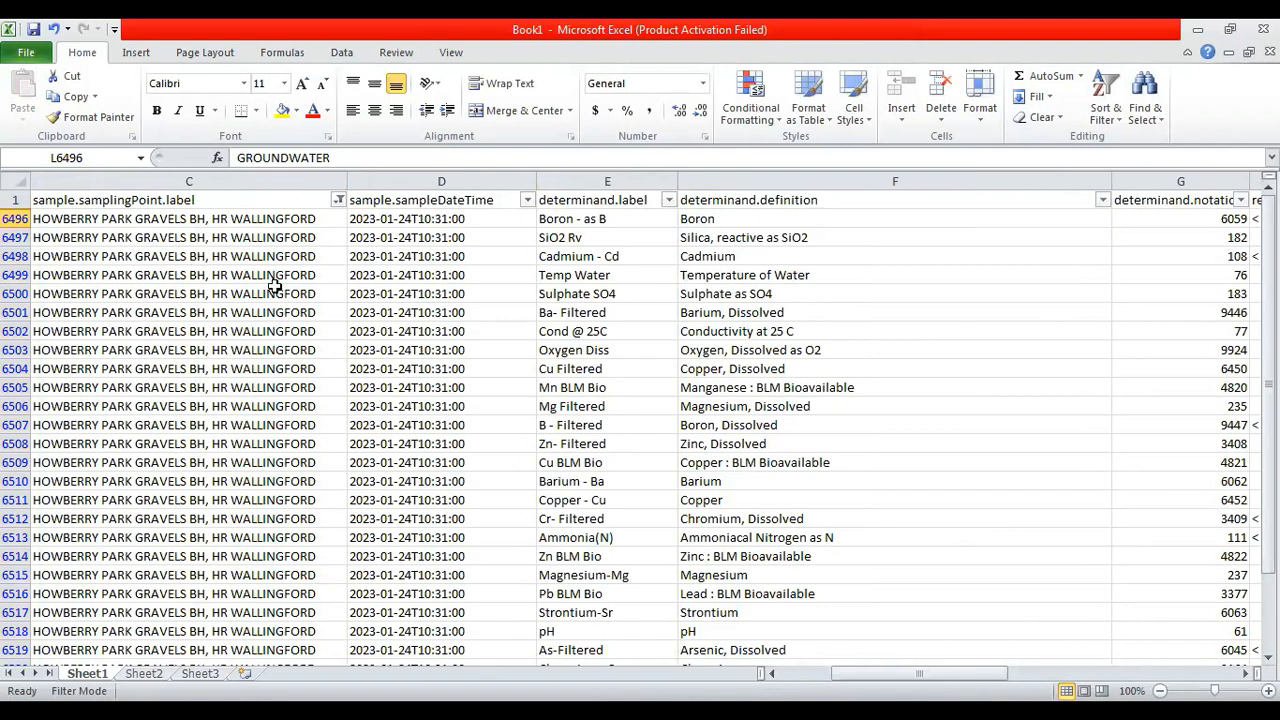
pyautogui.click(1056, 675)
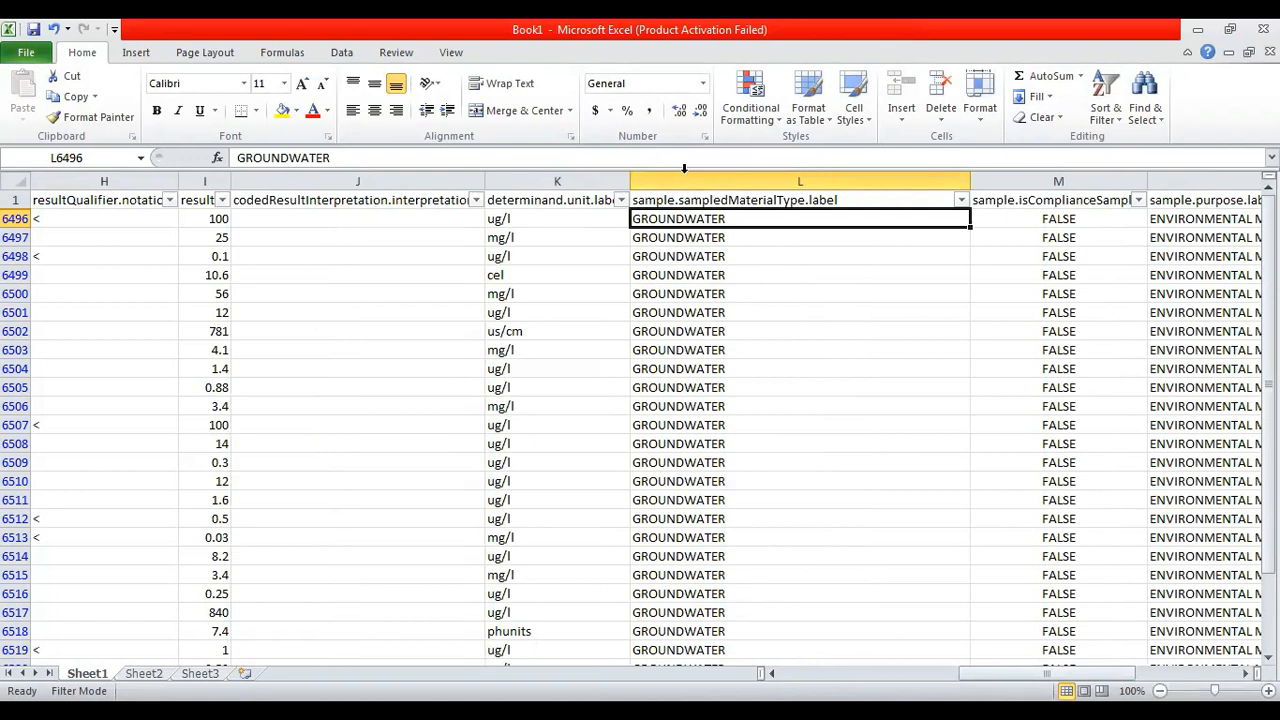
# Switch to the Water Quality Archive in the browser, return to its landing page and open the Explore page for sampling points.
pyautogui.hotkey('alt', 'Tab')
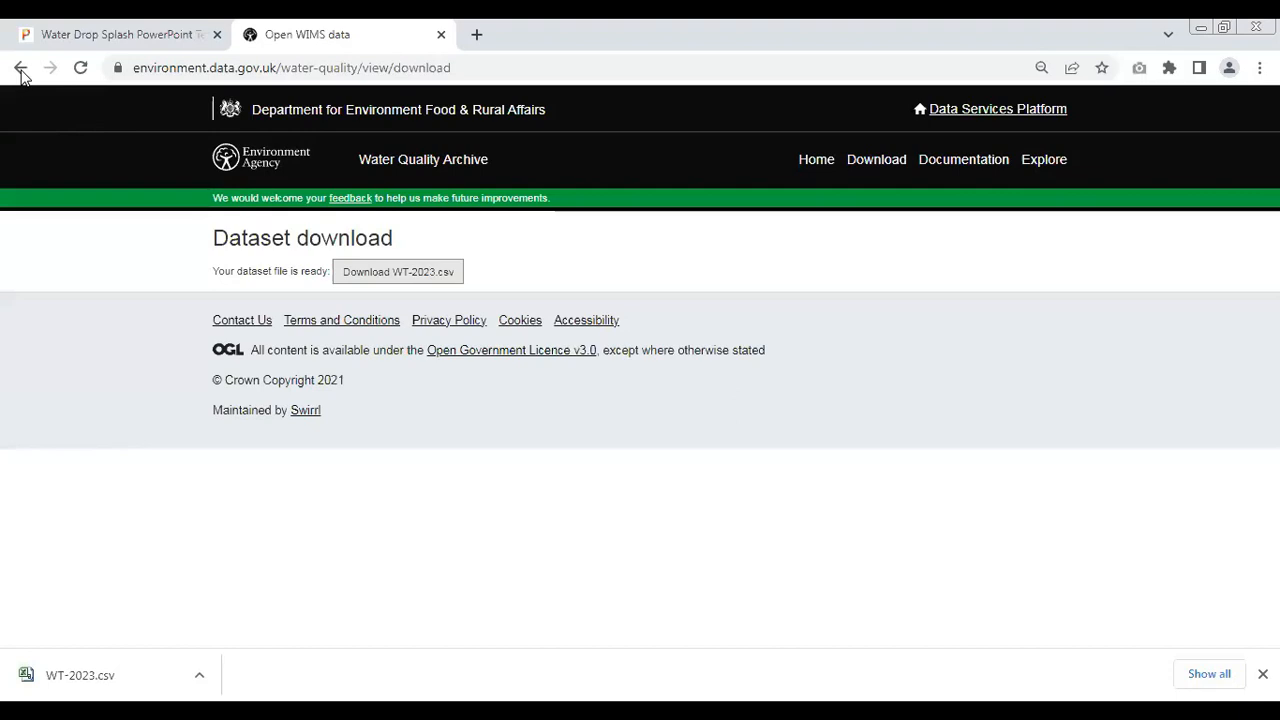
pyautogui.click(20, 68)
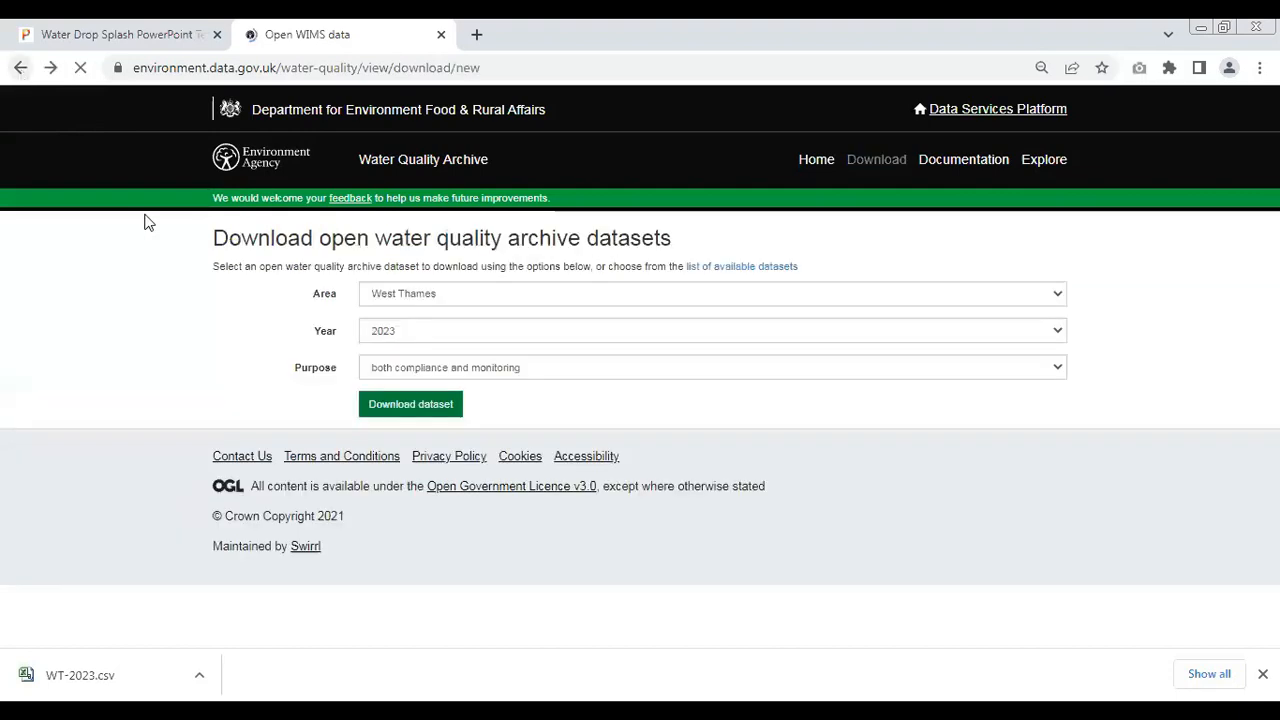
pyautogui.click(20, 68)
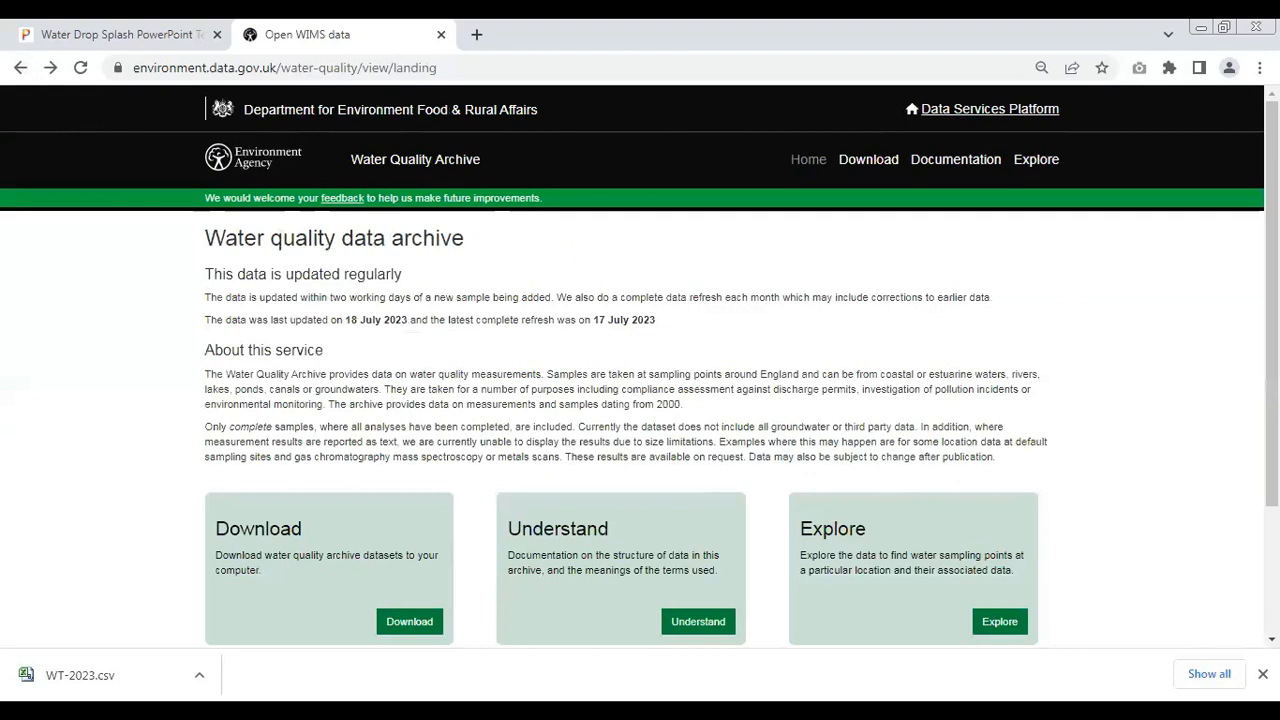
pyautogui.click(1263, 674)
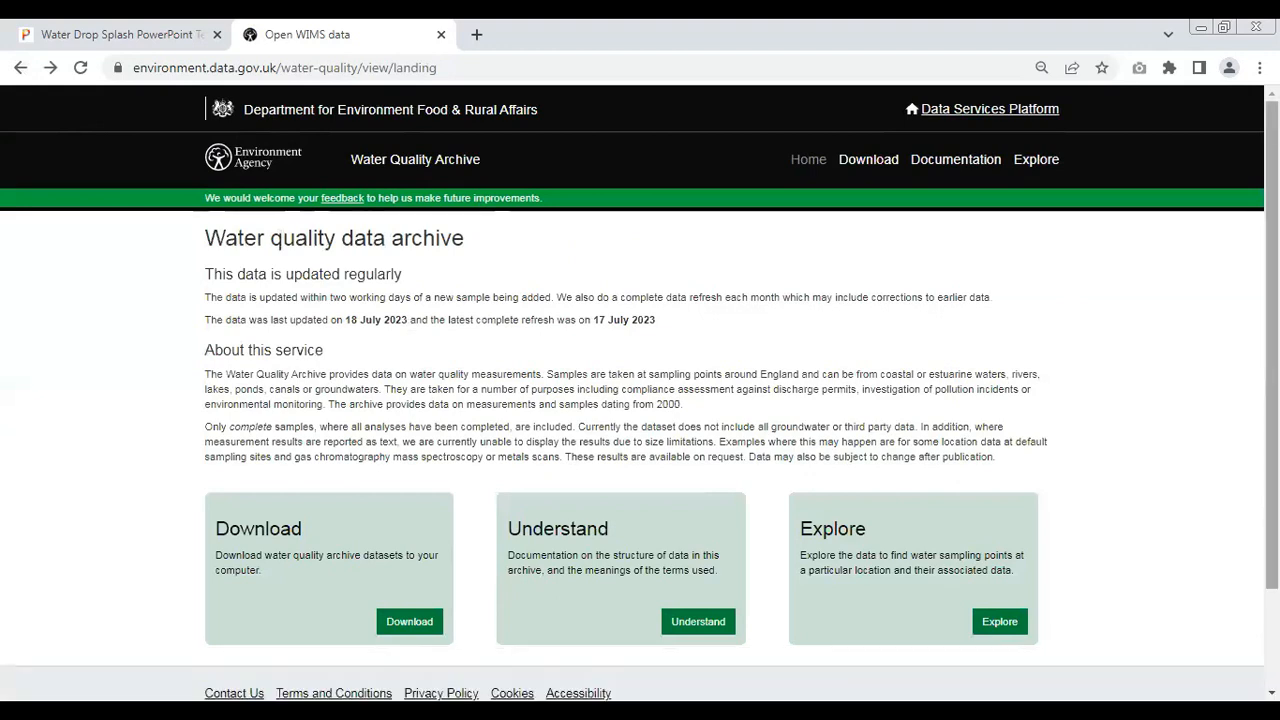
pyautogui.scroll(-1, 1000, 540)
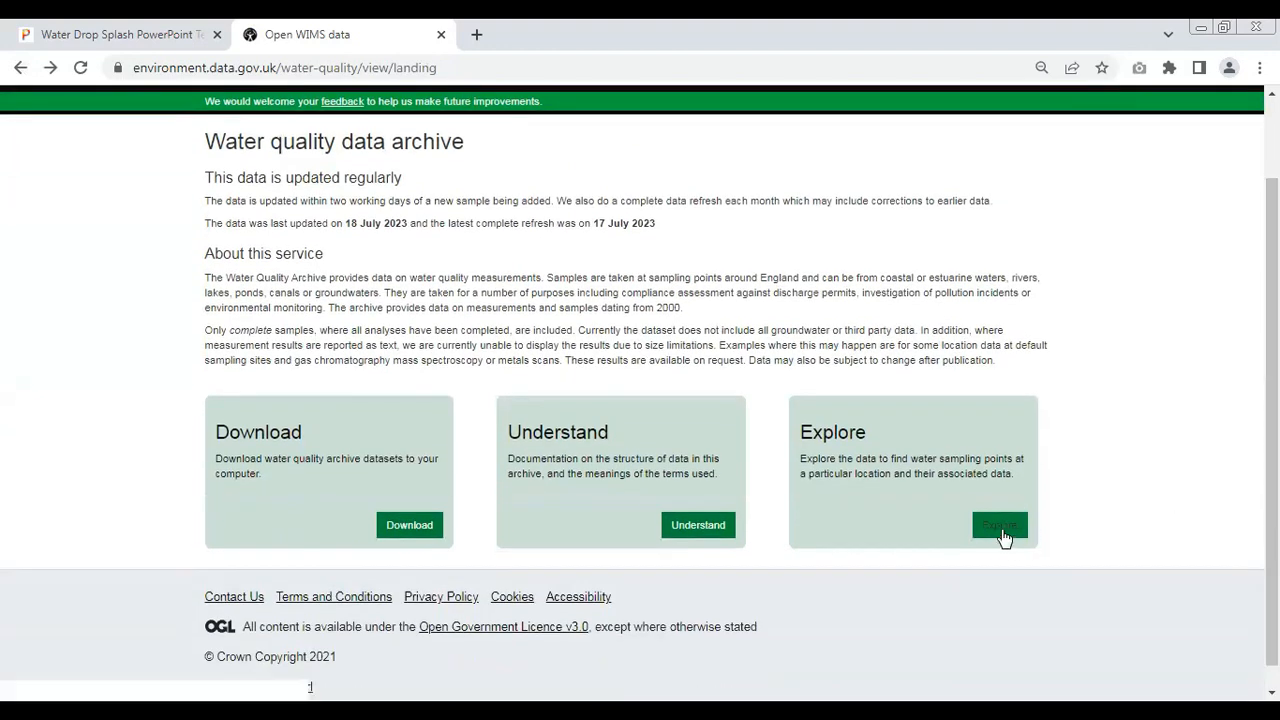
pyautogui.click(1002, 528)
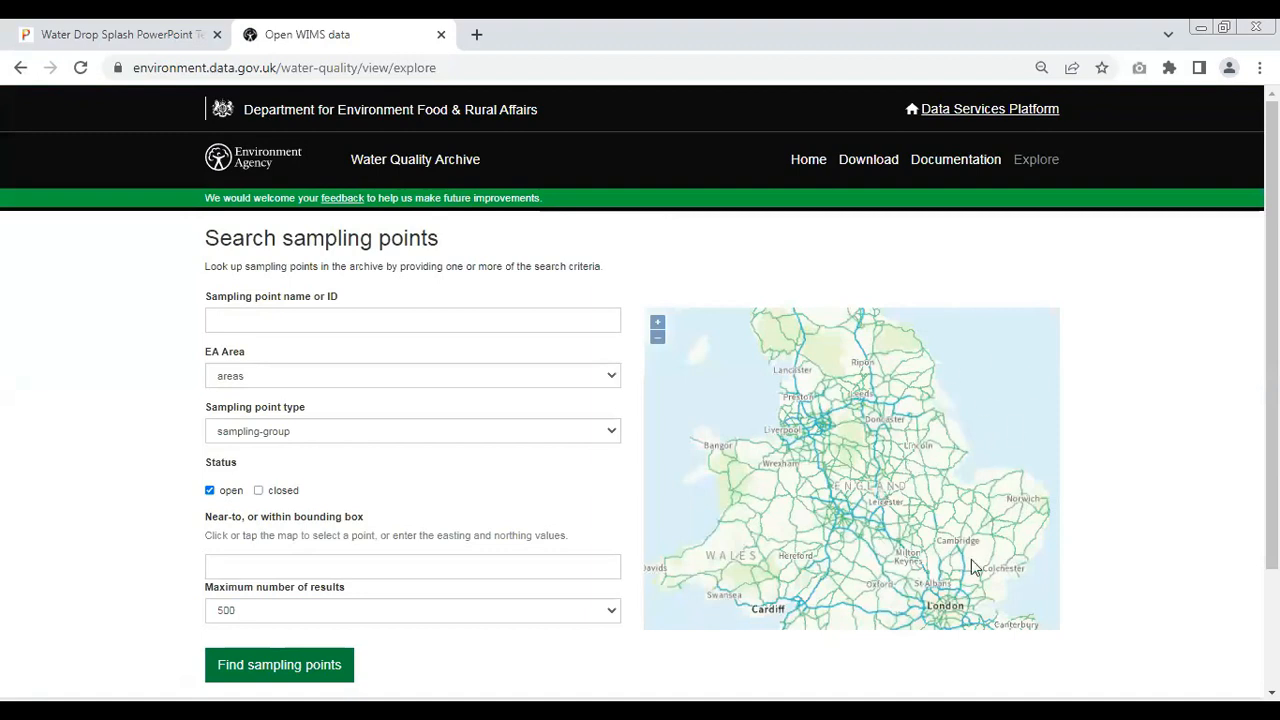
# Search for open sampling points with EA Area West Thames and sampling point type Groundwater.
pyautogui.scroll(-1, 1272, 400)
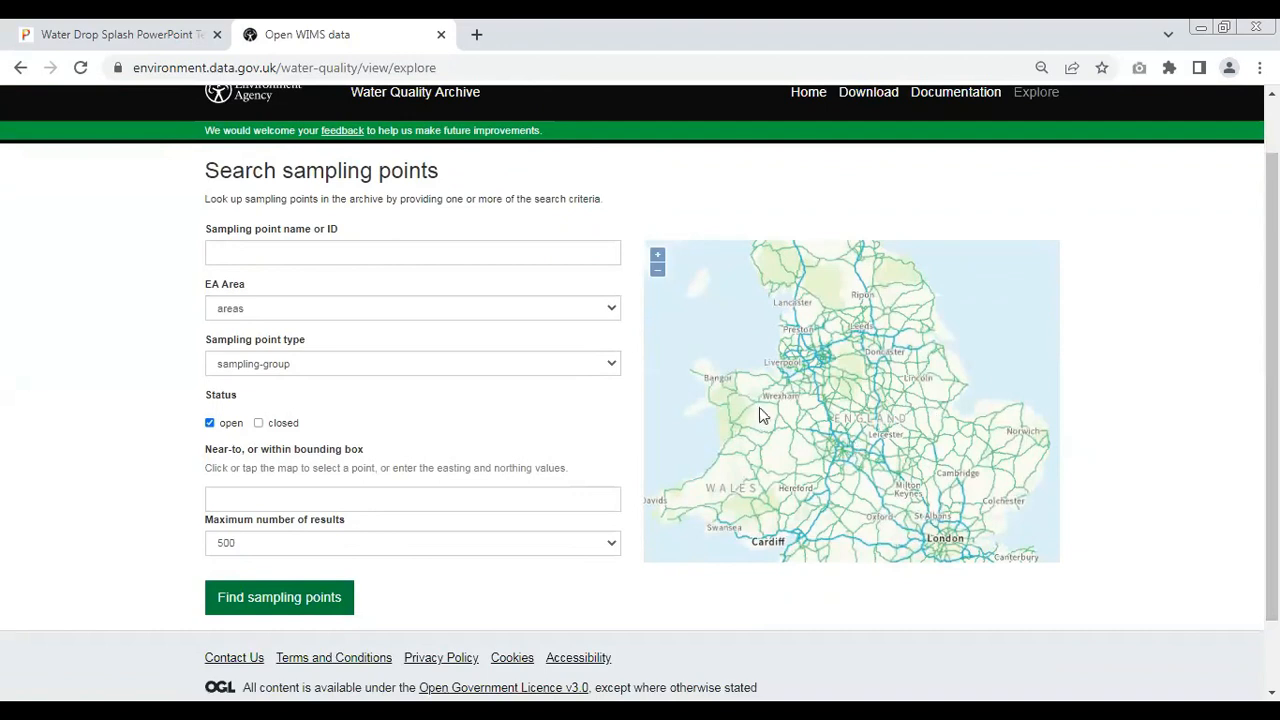
pyautogui.click(608, 318)
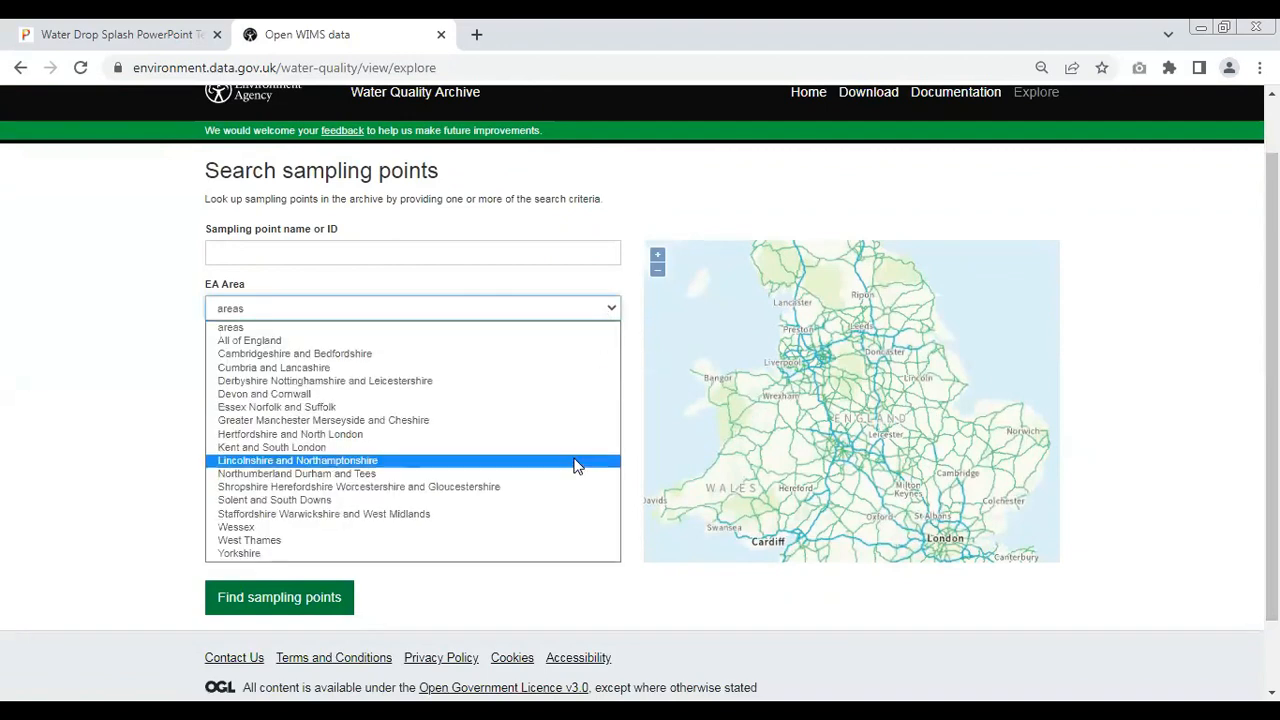
pyautogui.click(555, 543)
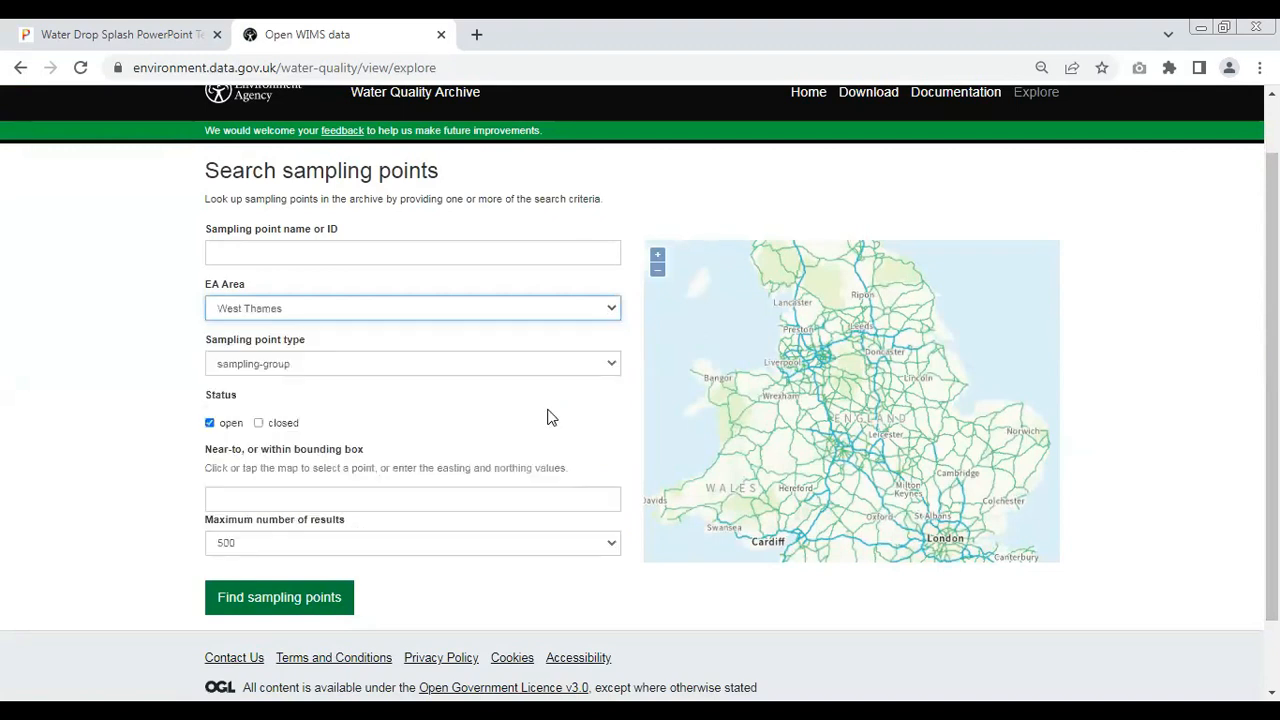
pyautogui.click(612, 369)
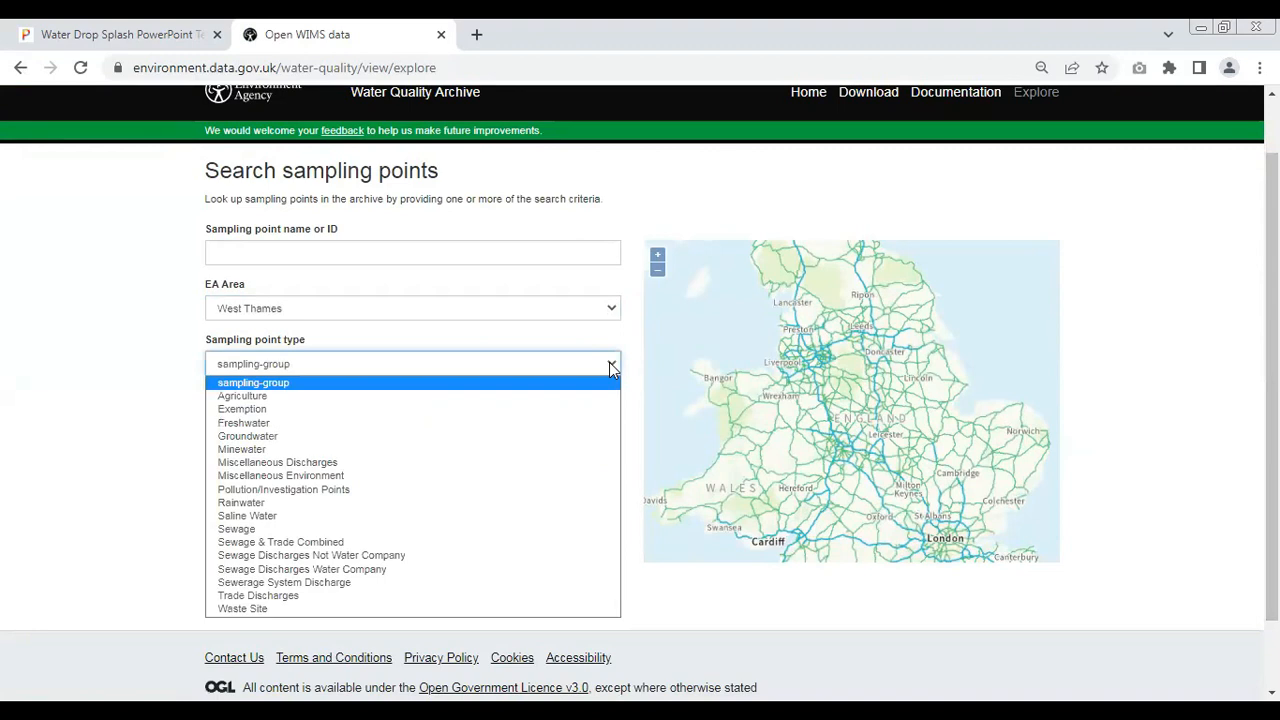
pyautogui.click(578, 446)
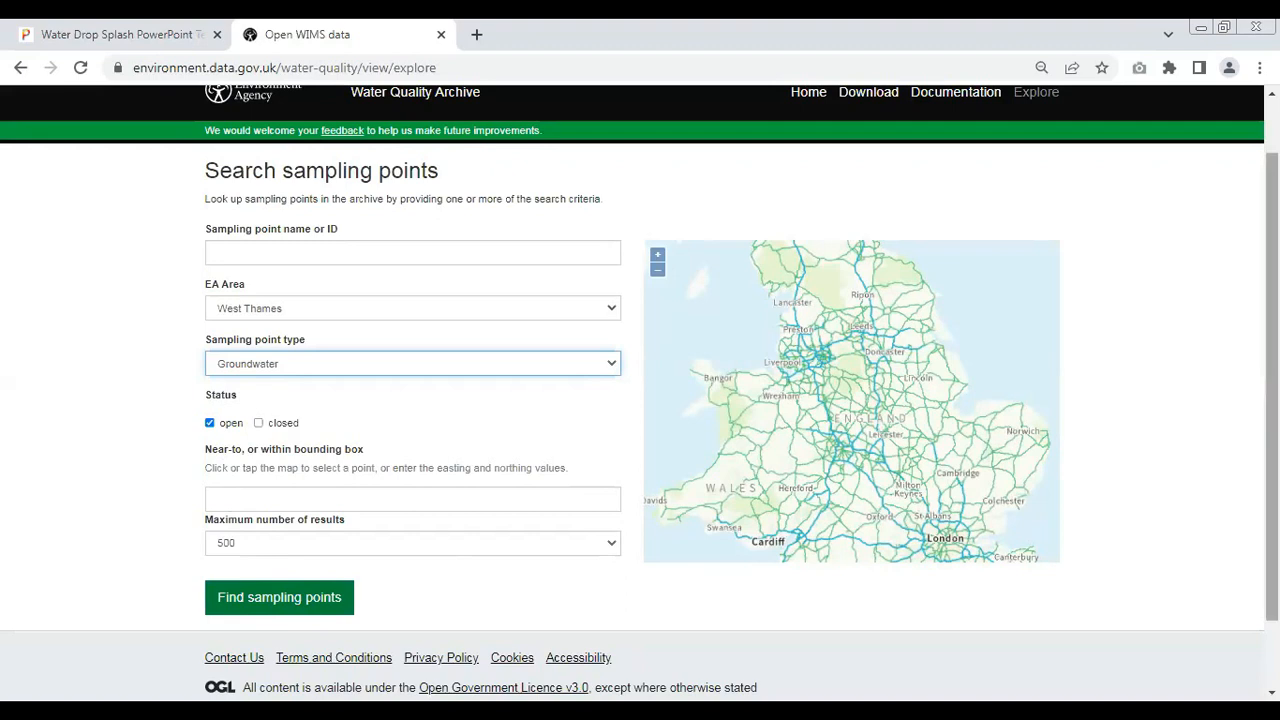
pyautogui.scroll(-1, 1248, 429)
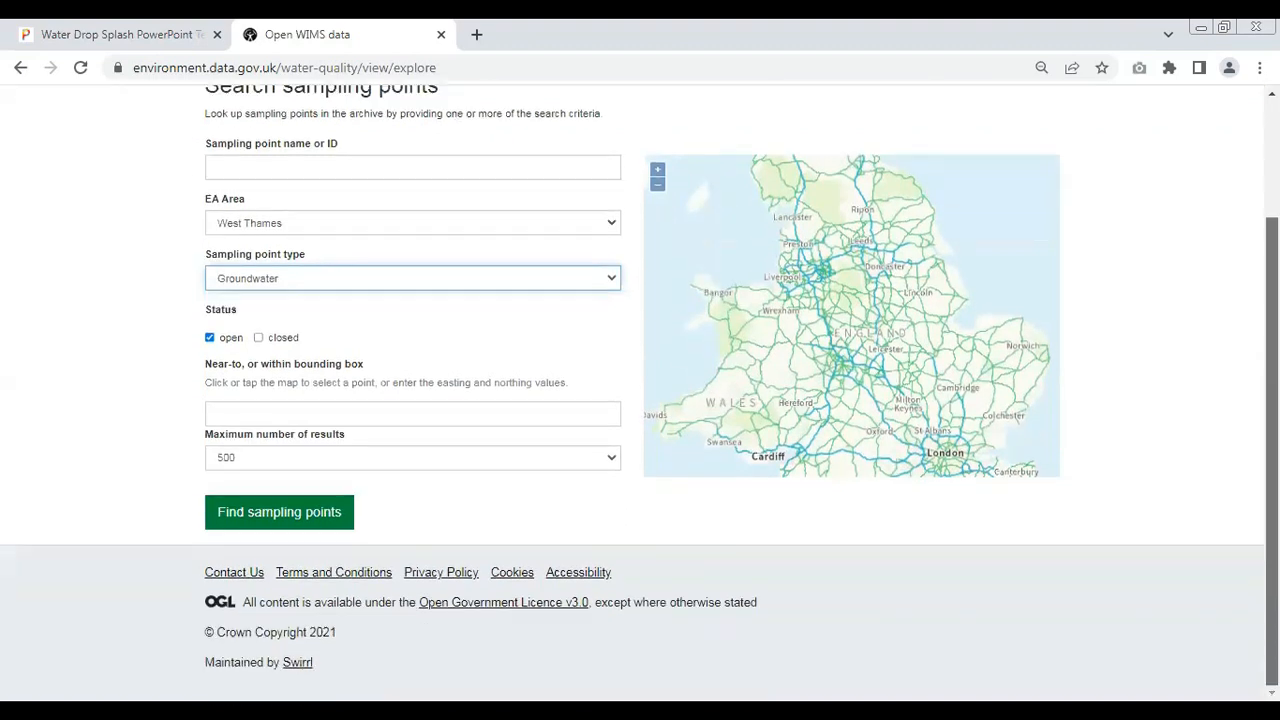
pyautogui.click(309, 508)
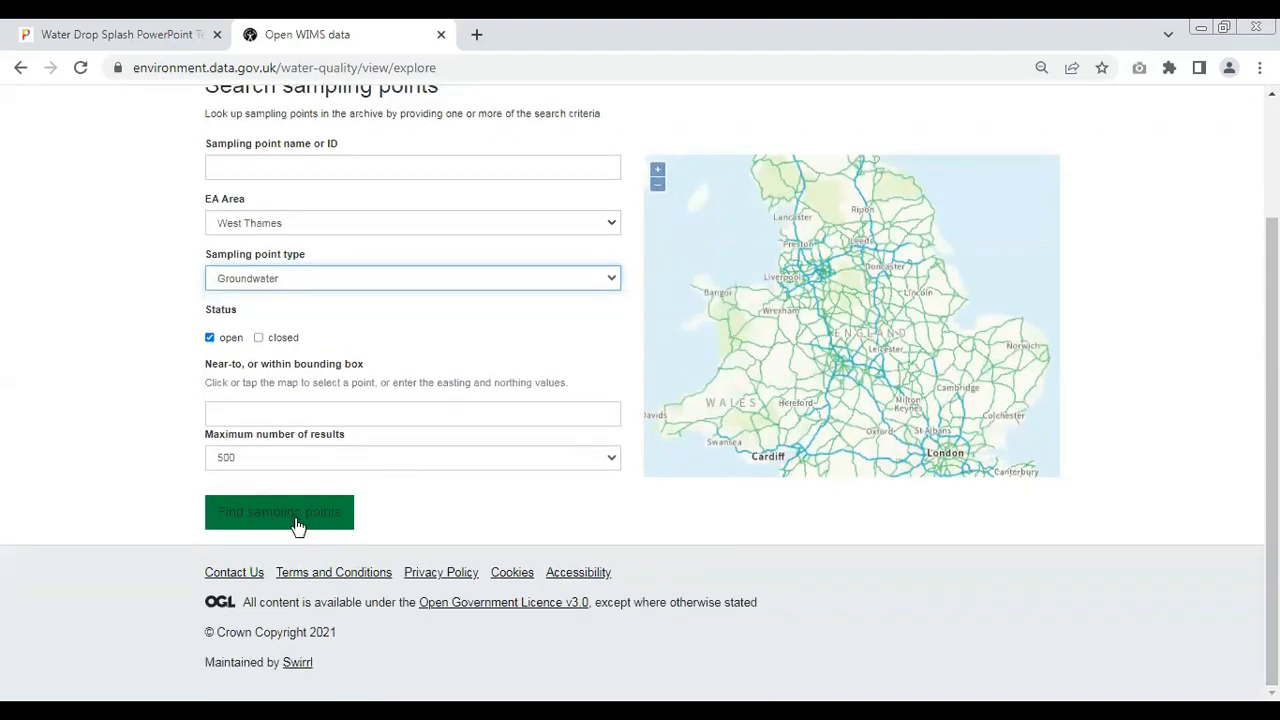
pyautogui.click(303, 518)
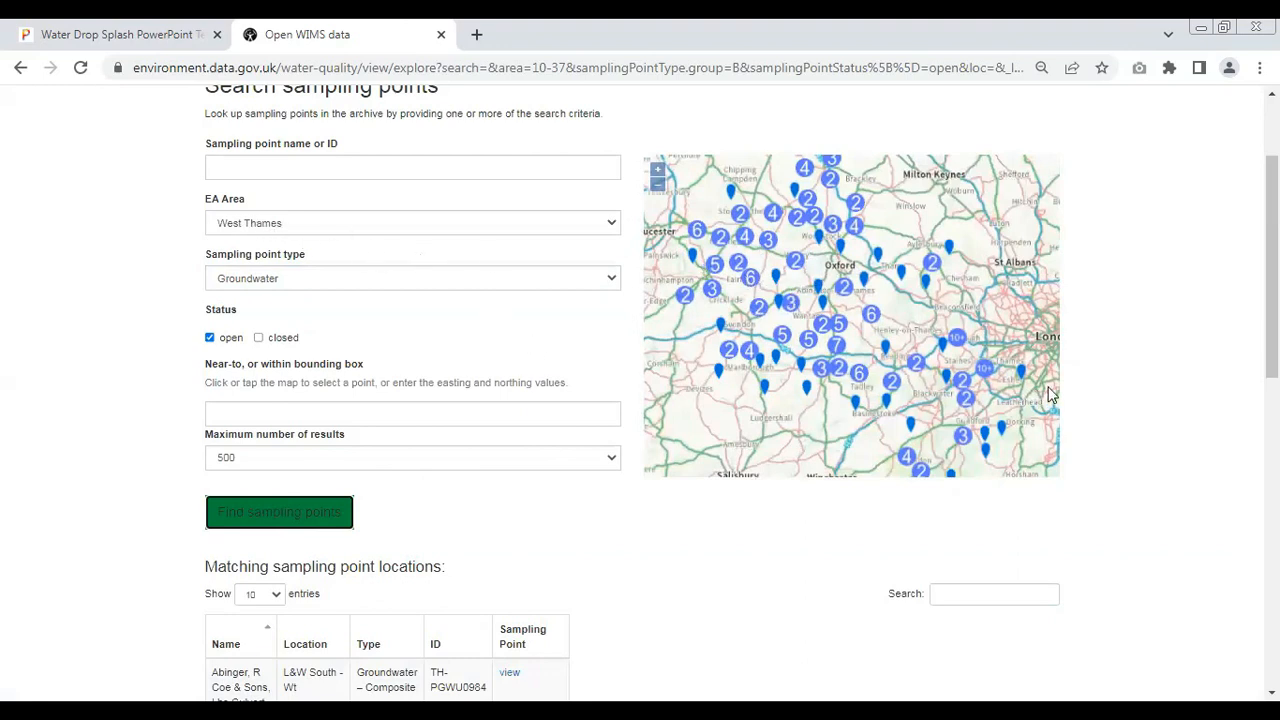
# Browse the matching sampling point locations through to page 10 of the list, looking for the Howberry Park entries.
pyautogui.moveTo(1272, 266); pyautogui.dragTo(1272, 359)
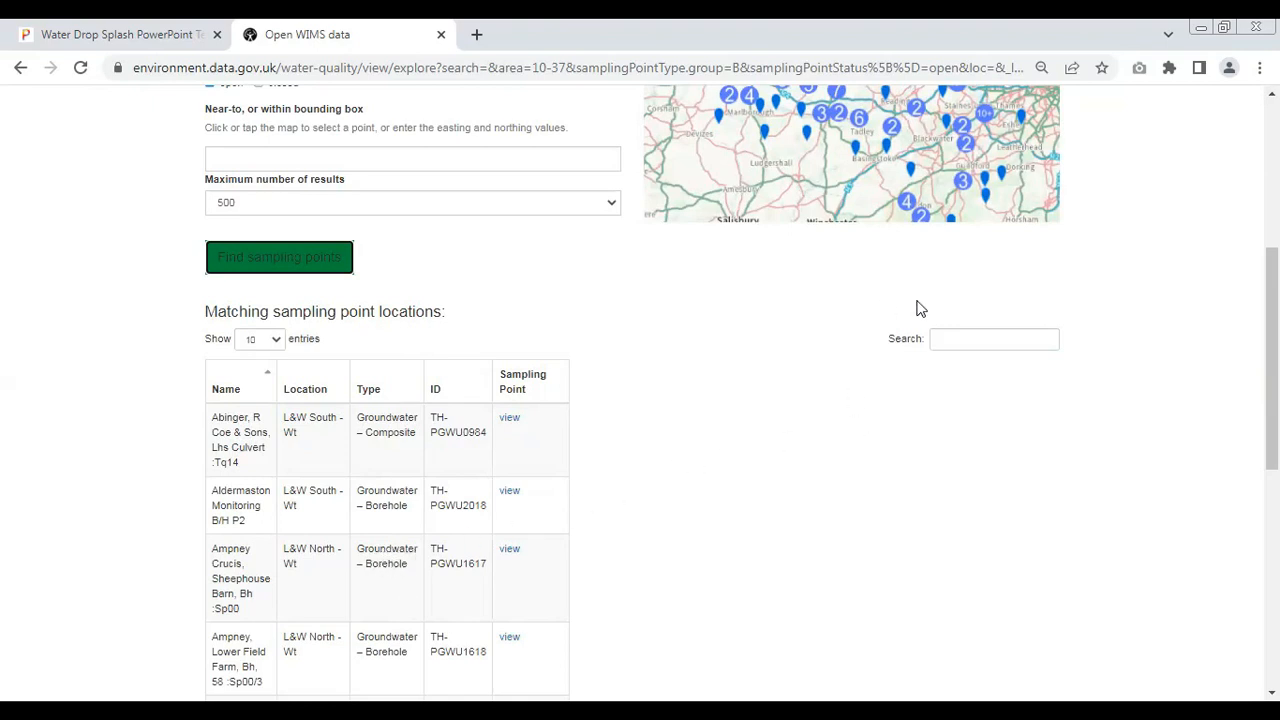
pyautogui.scroll(2, 1272, 360)
pyautogui.moveTo(1272, 302); pyautogui.dragTo(1272, 532)
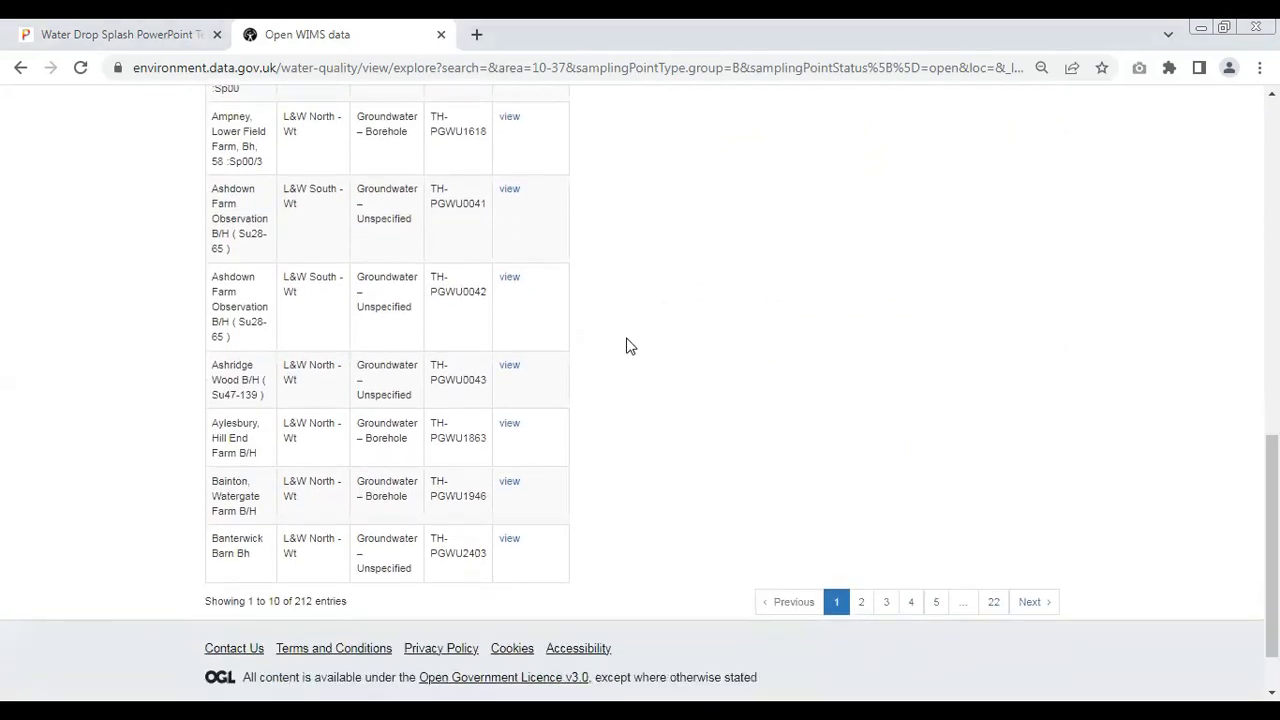
pyautogui.click(934, 604)
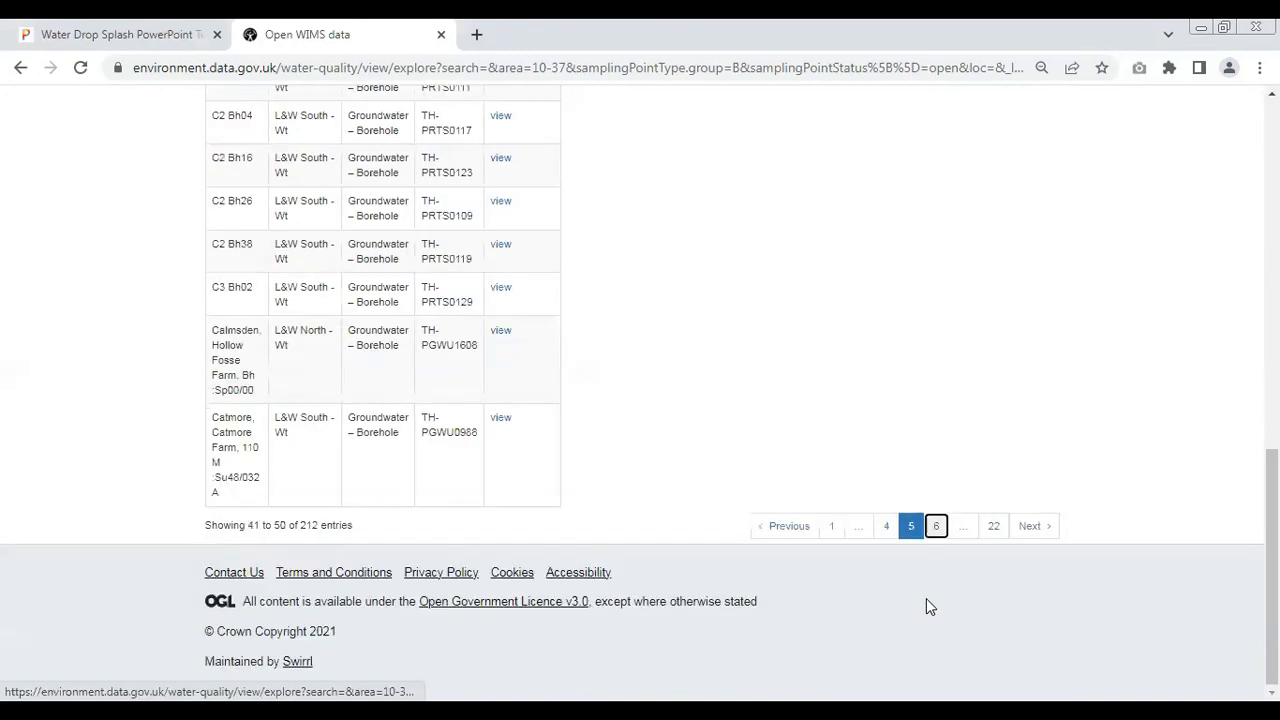
pyautogui.click(934, 528)
pyautogui.click(937, 529)
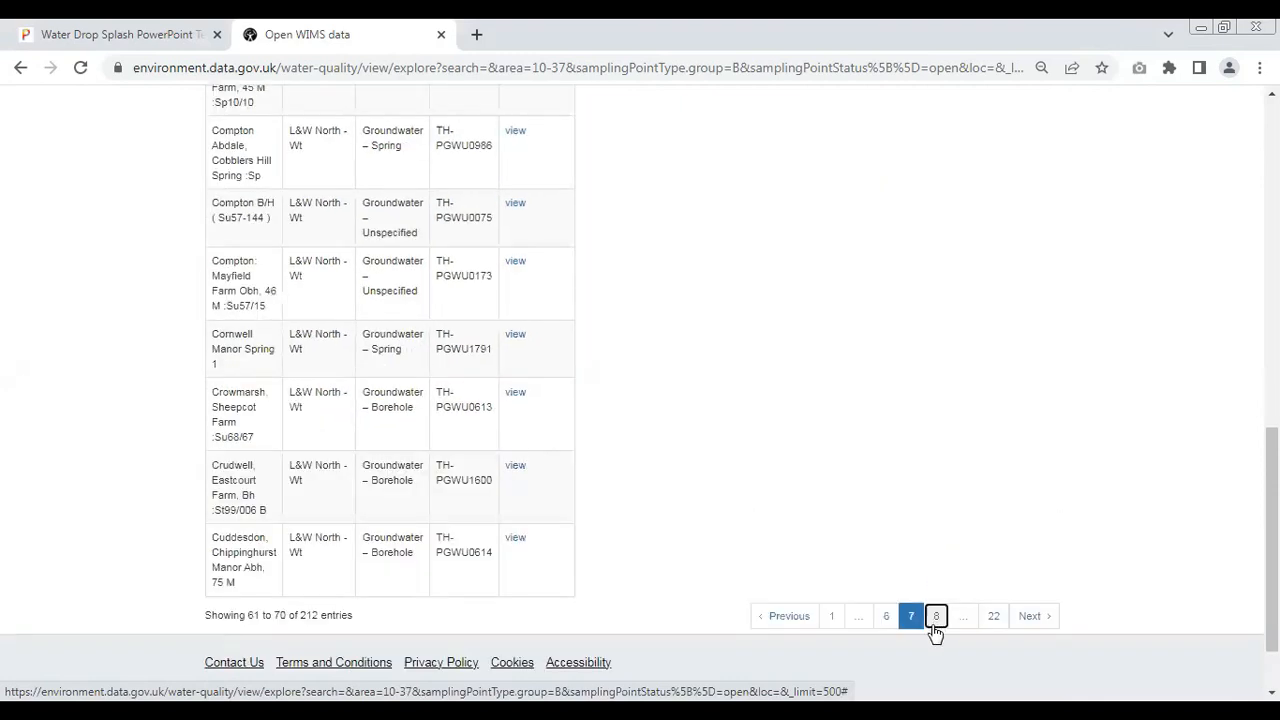
pyautogui.click(936, 622)
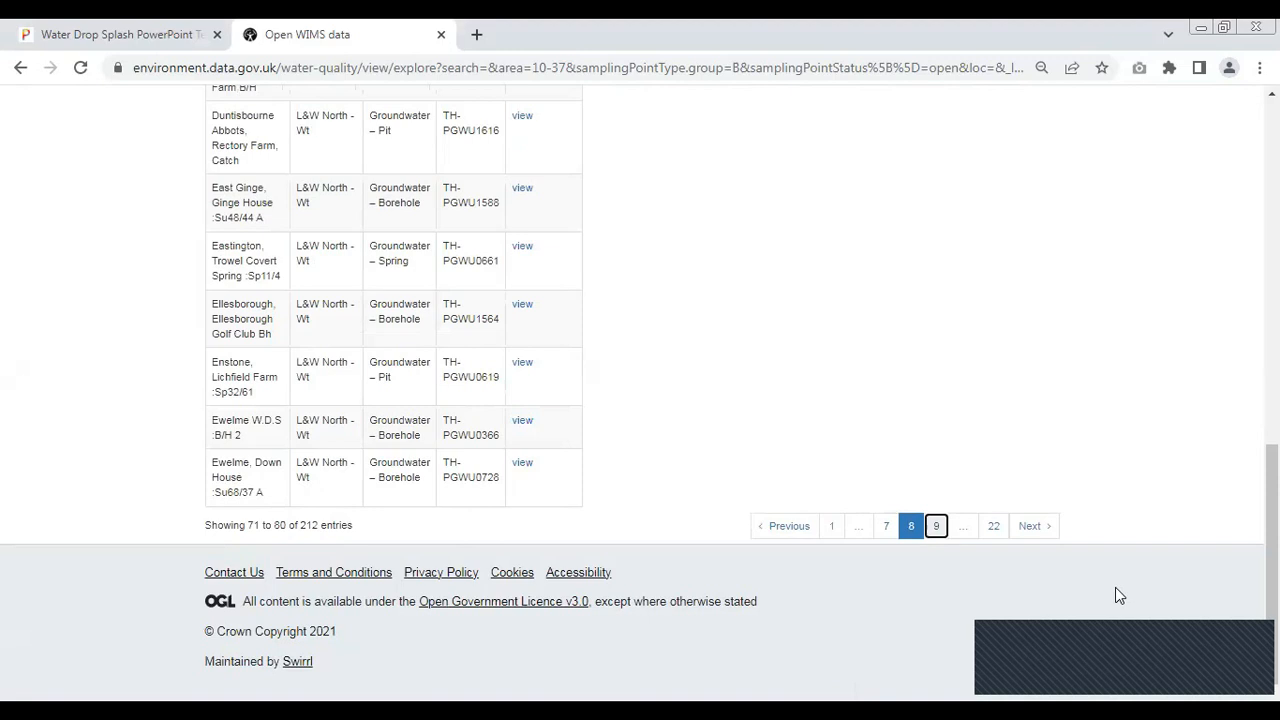
pyautogui.click(936, 527)
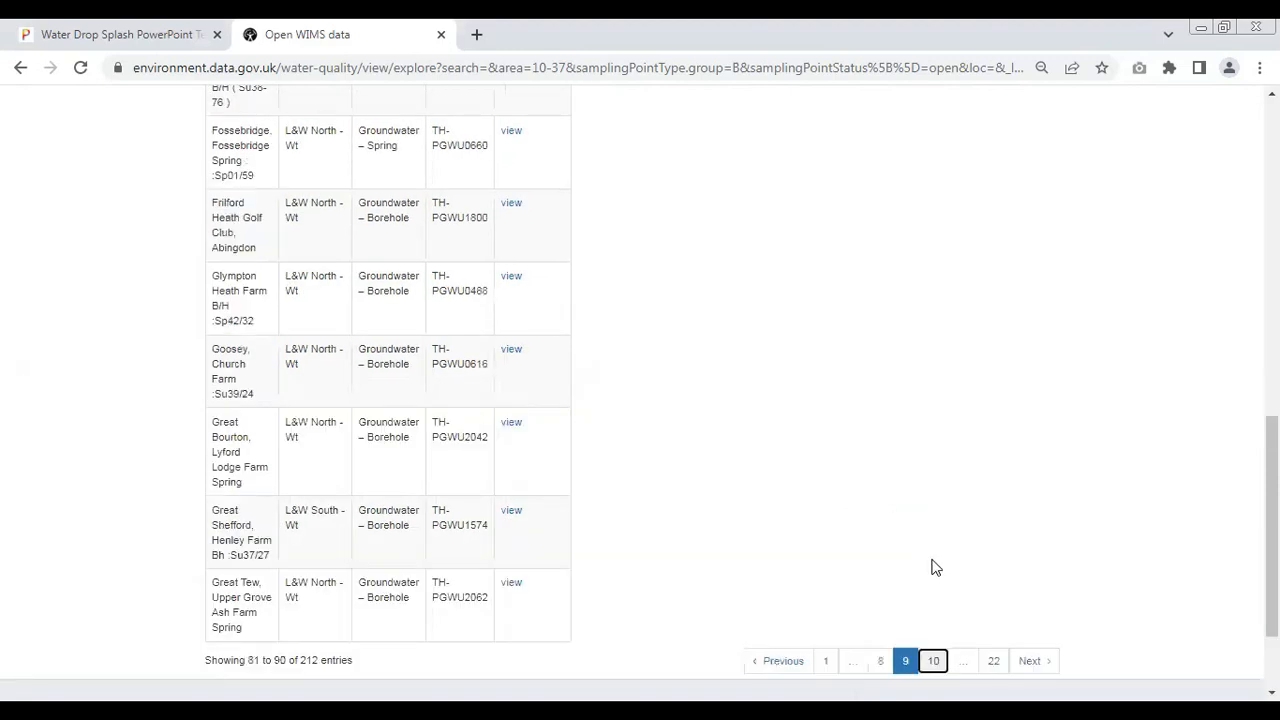
pyautogui.click(934, 661)
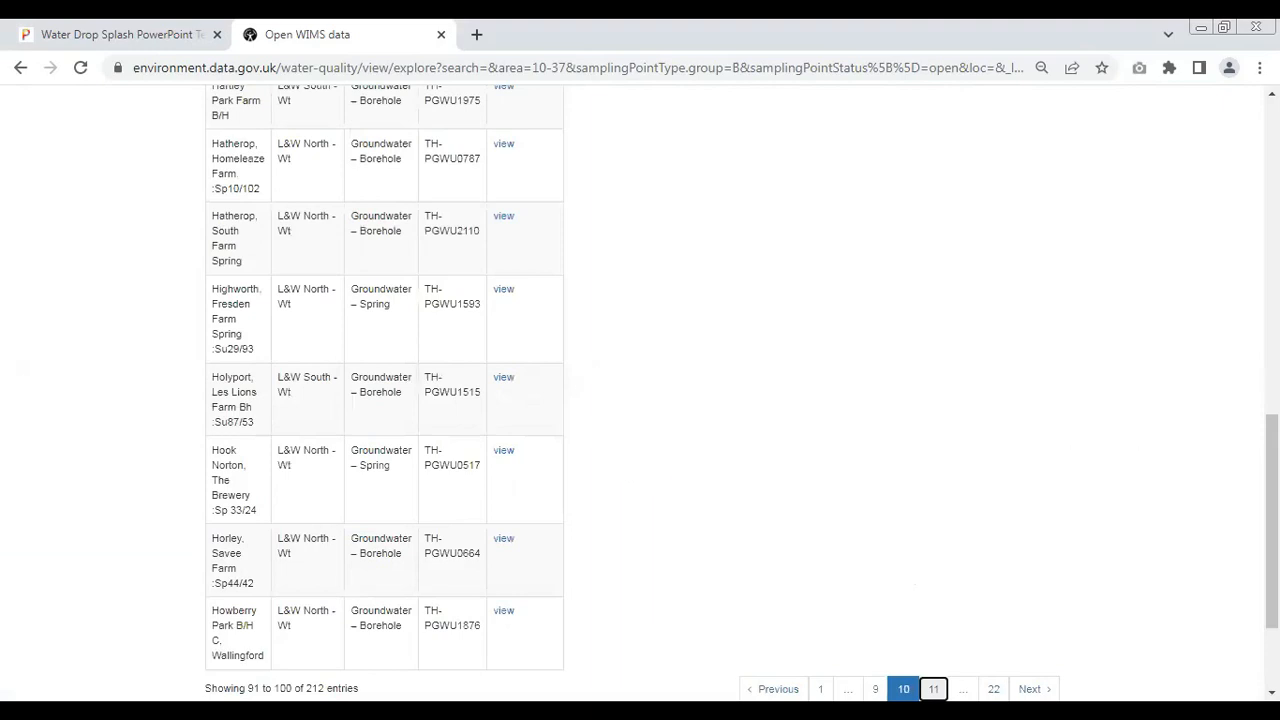
# Examine the Howberry Park borehole entries on pages 10 and 11 of the matching sampling point locations, then recheck the search criteria above them.
pyautogui.scroll(-2, 1272, 540)
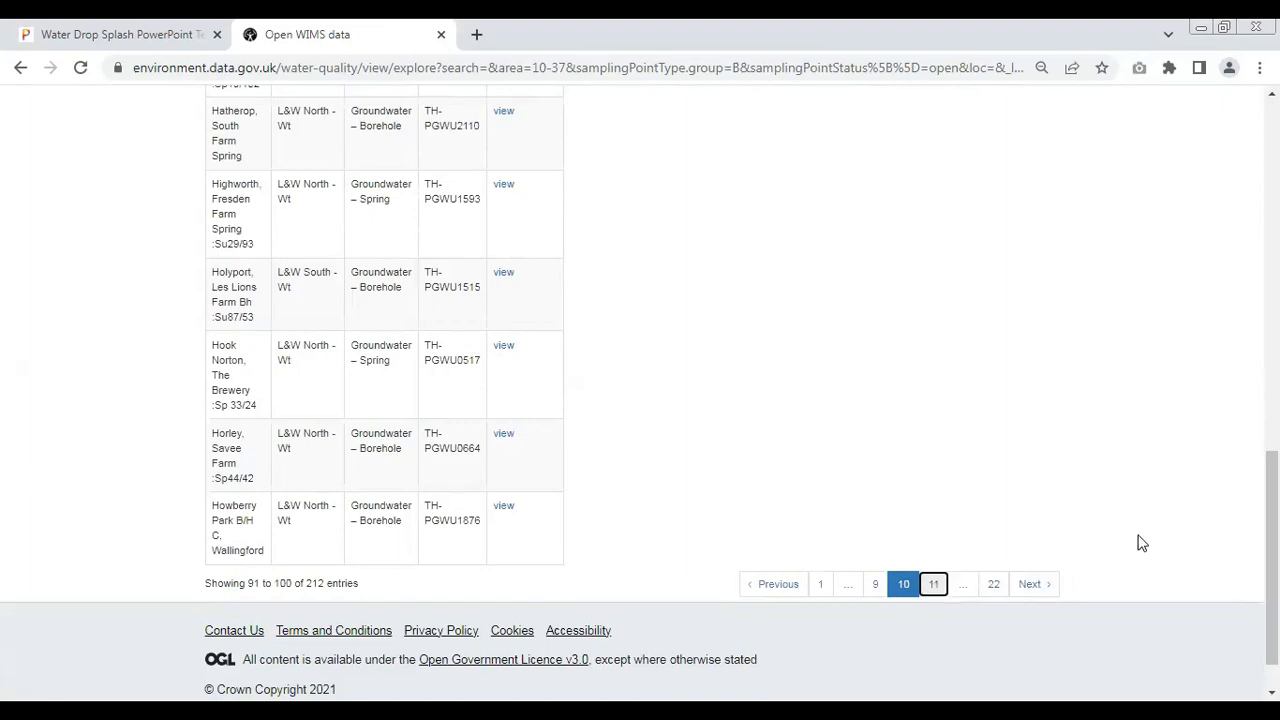
pyautogui.moveTo(1272, 580)
pyautogui.mouseDown()
pyautogui.moveTo(1272, 593)
pyautogui.moveTo(1272, 439)
pyautogui.moveTo(1272, 596)
pyautogui.mouseUp()
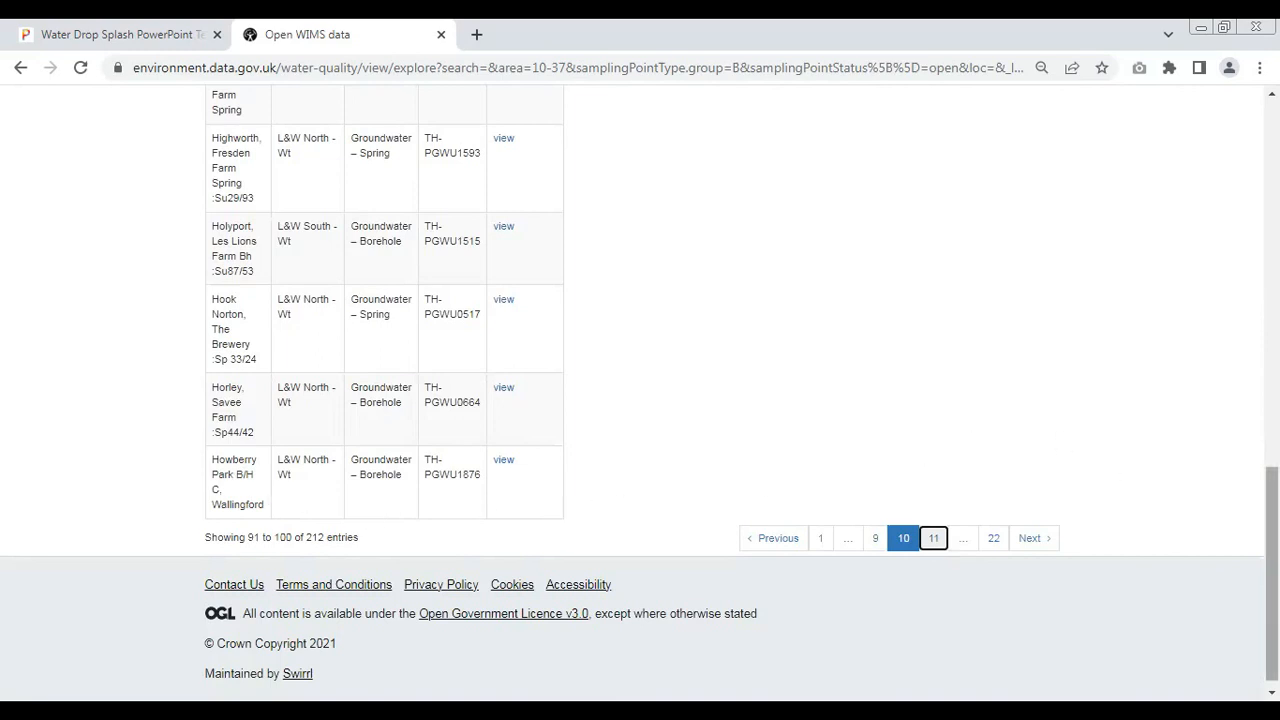
pyautogui.scroll(3, 1272, 574)
pyautogui.moveTo(1272, 464); pyautogui.dragTo(1272, 579)
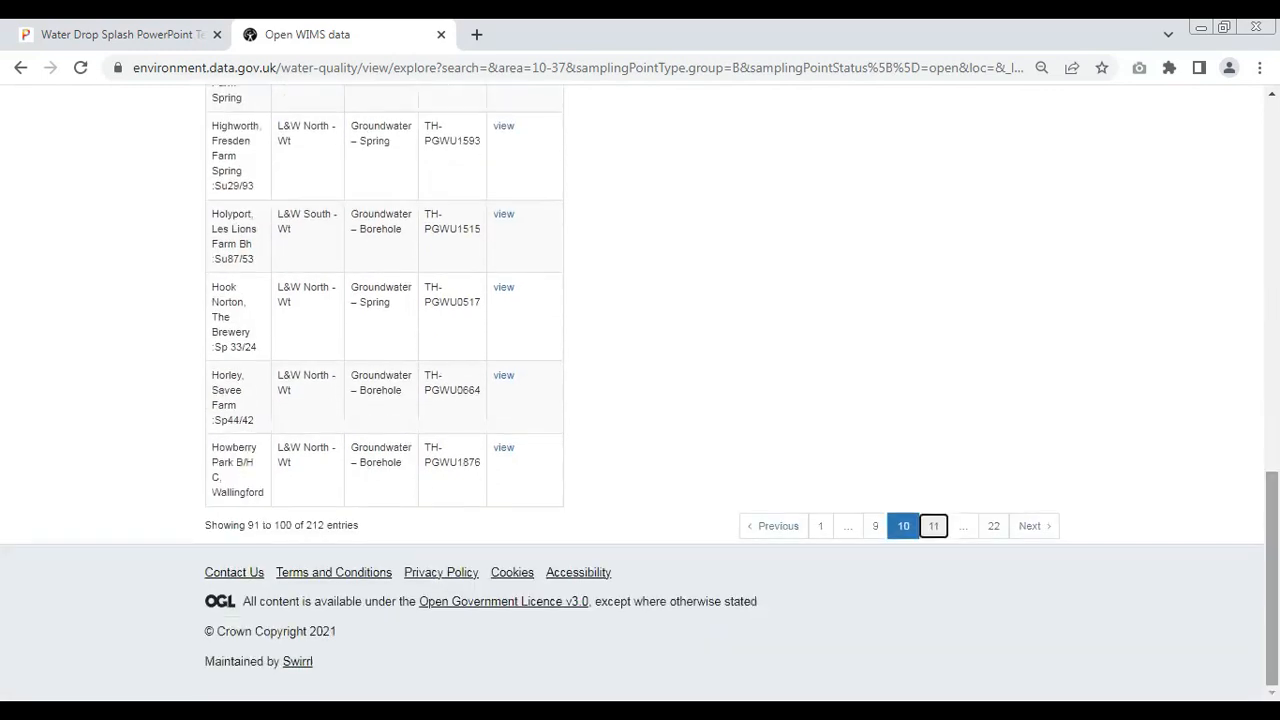
pyautogui.click(929, 534)
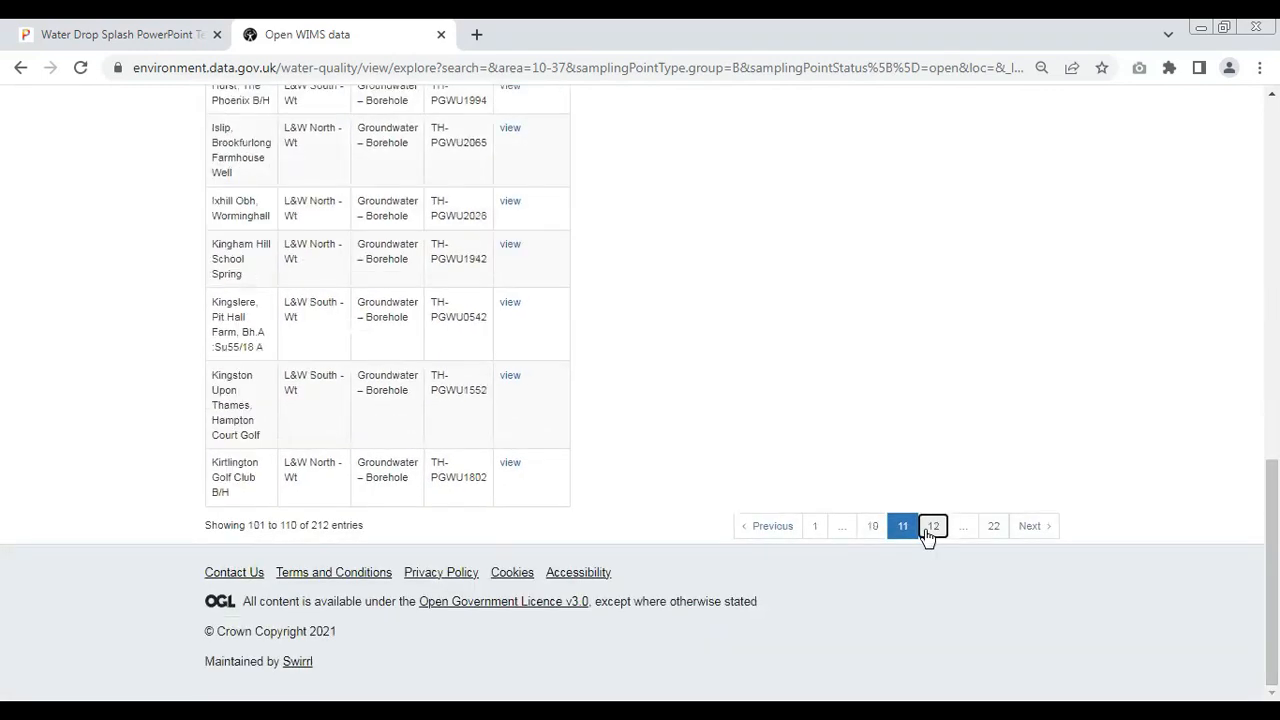
pyautogui.moveTo(1272, 490); pyautogui.dragTo(1272, 328)
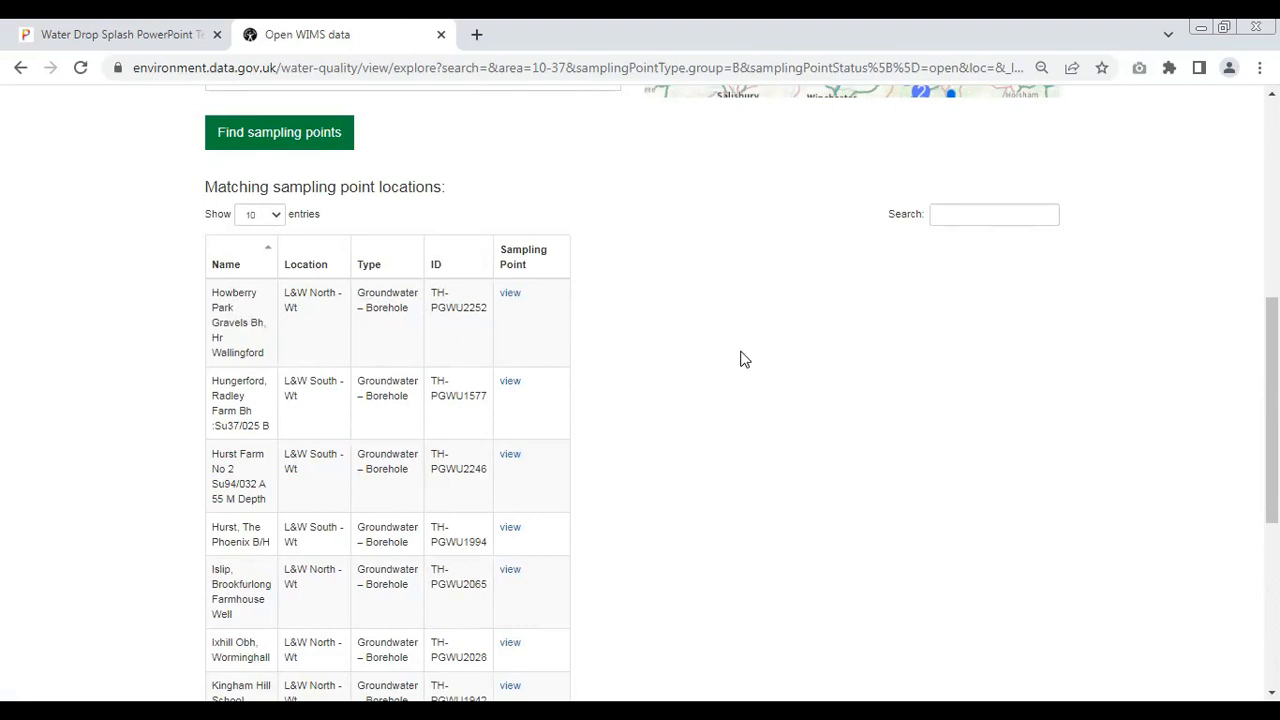
pyautogui.moveTo(1272, 338); pyautogui.dragTo(1272, 501)
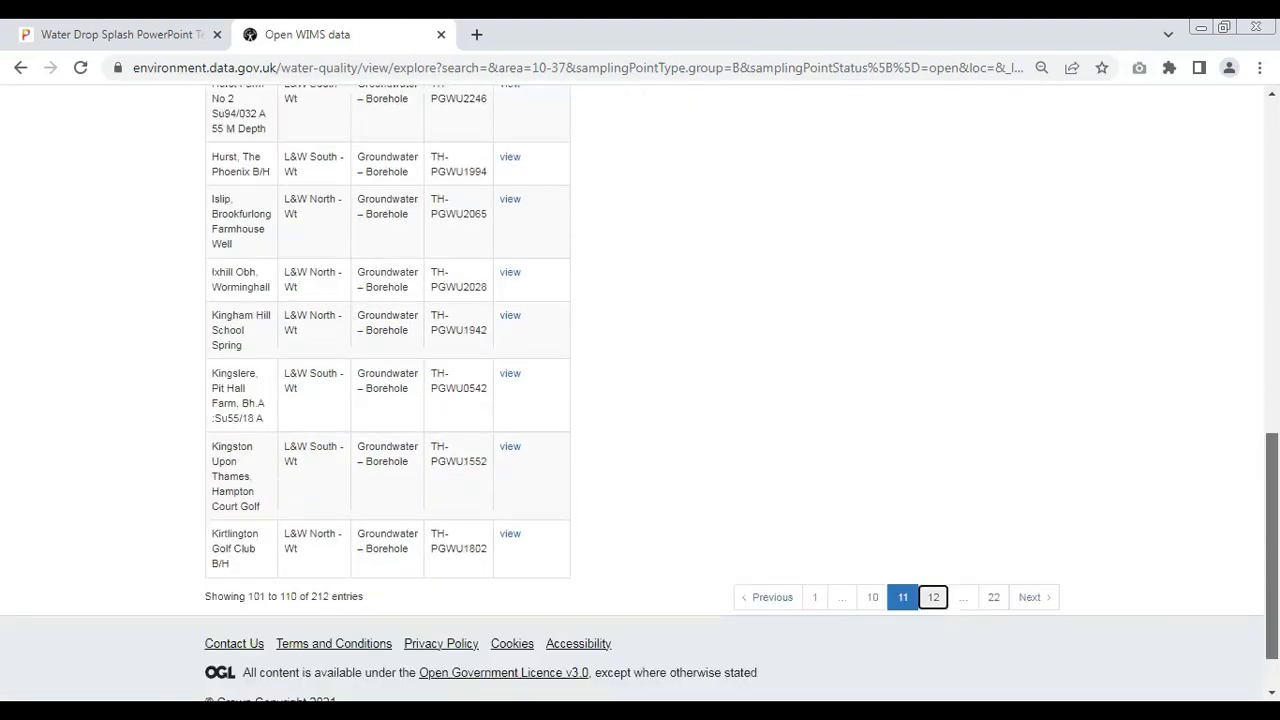
pyautogui.moveTo(1272, 548); pyautogui.dragTo(1272, 259)
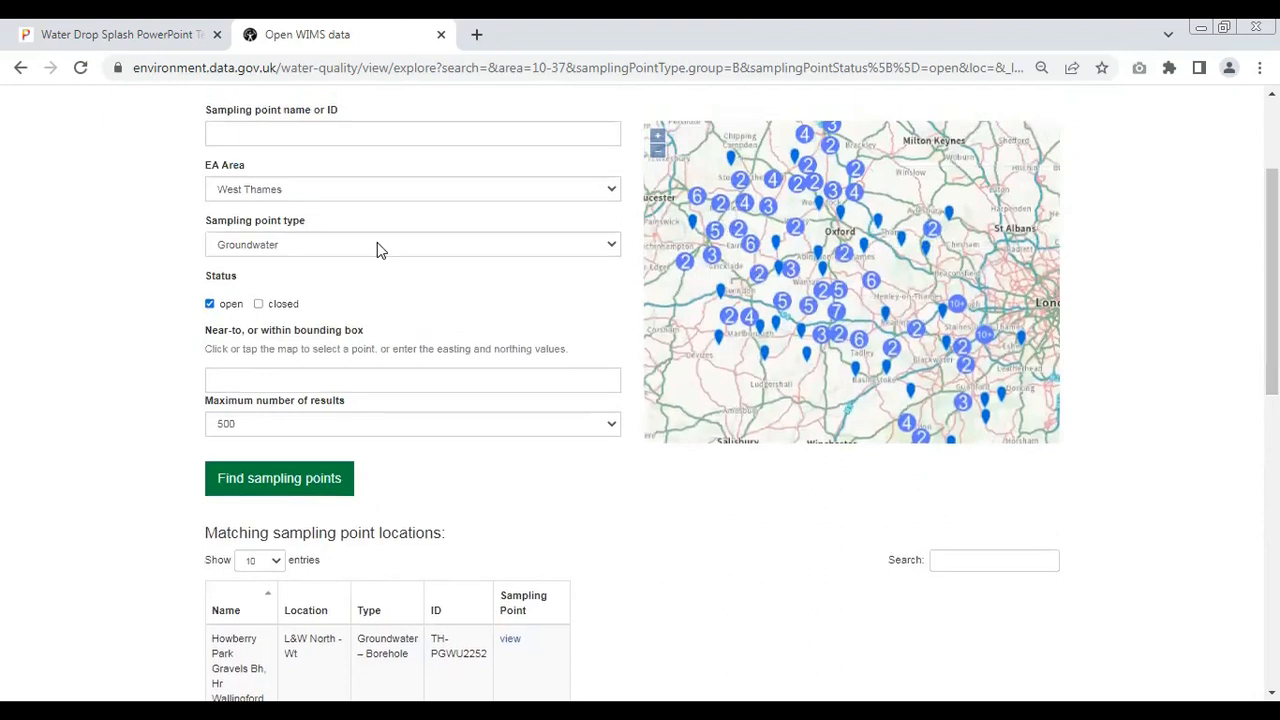
pyautogui.moveTo(1272, 280); pyautogui.dragTo(1272, 367)
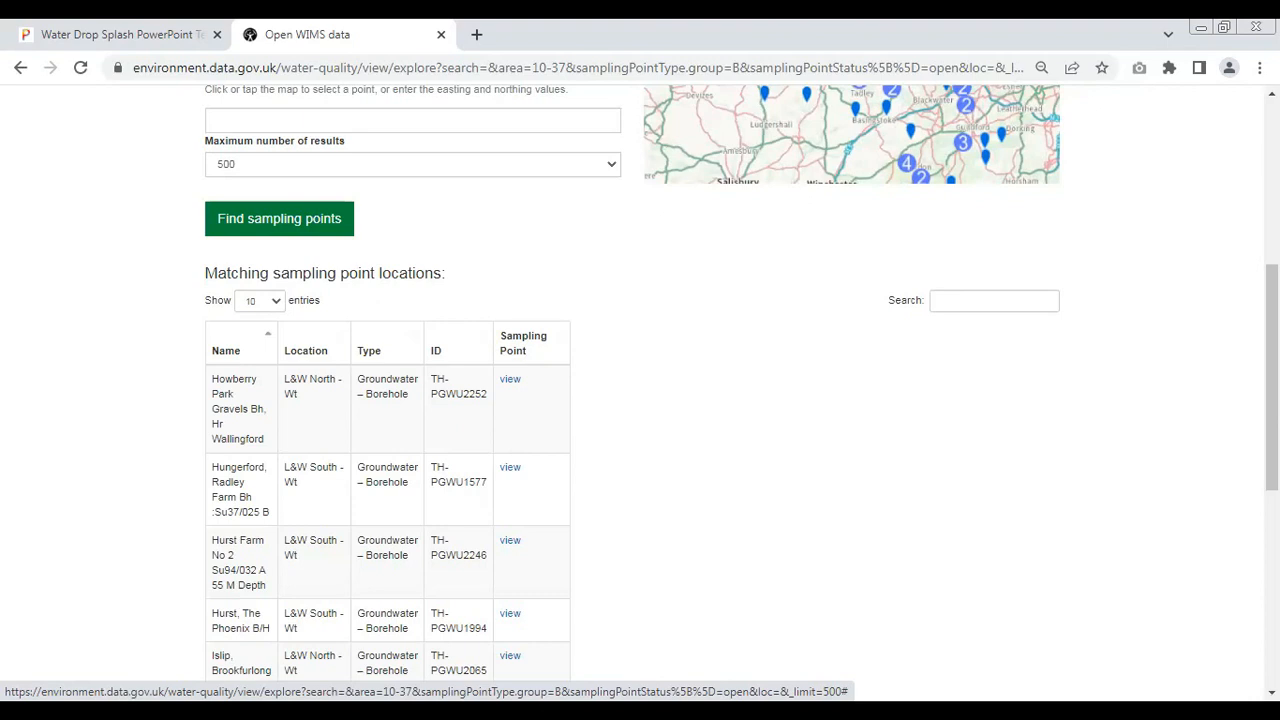
pyautogui.moveTo(1272, 460); pyautogui.dragTo(1272, 298)
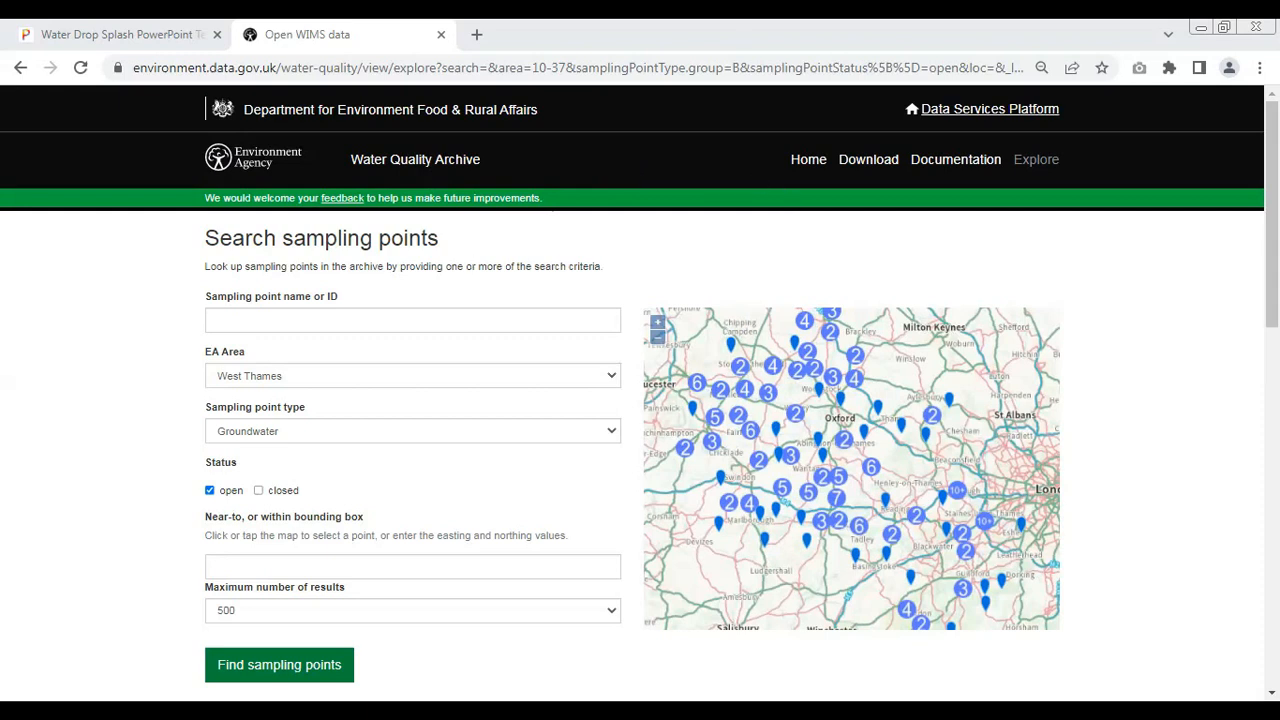
# Switch to Excel with a blank workbook and start a text import of the WT-2023 file from the Downloads folder.
pyautogui.click(22, 712)
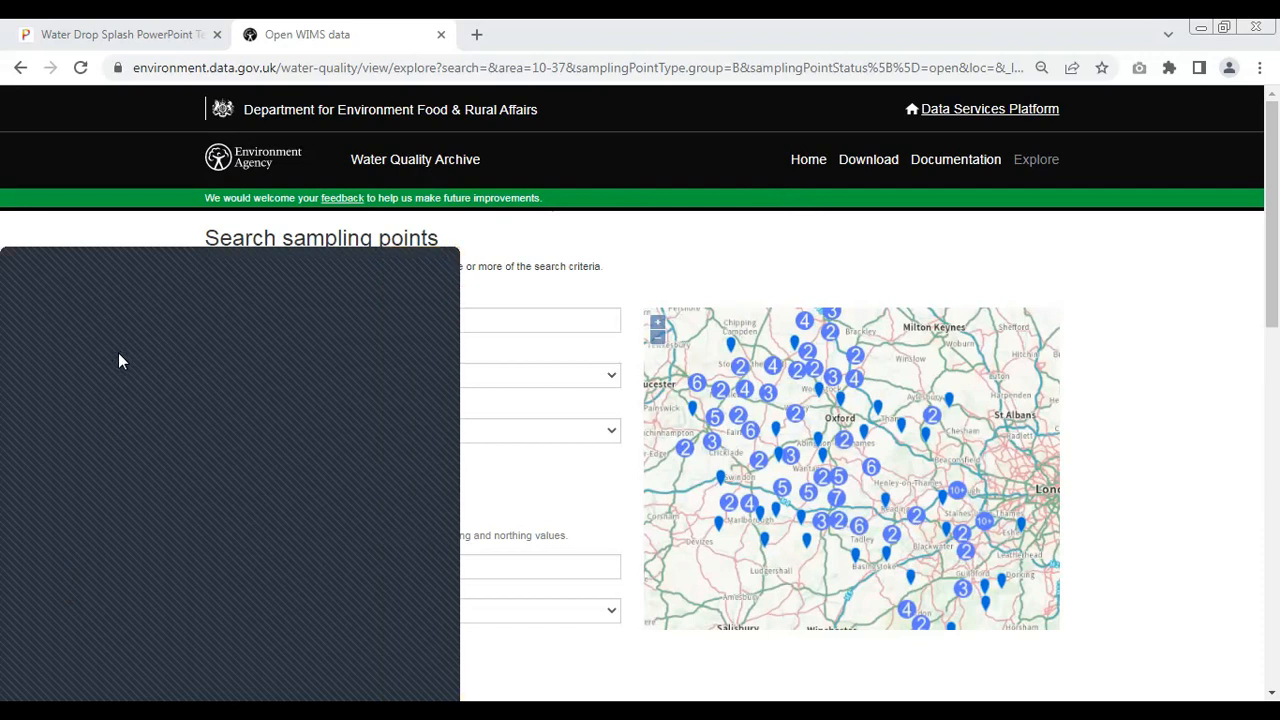
pyautogui.click(392, 310)
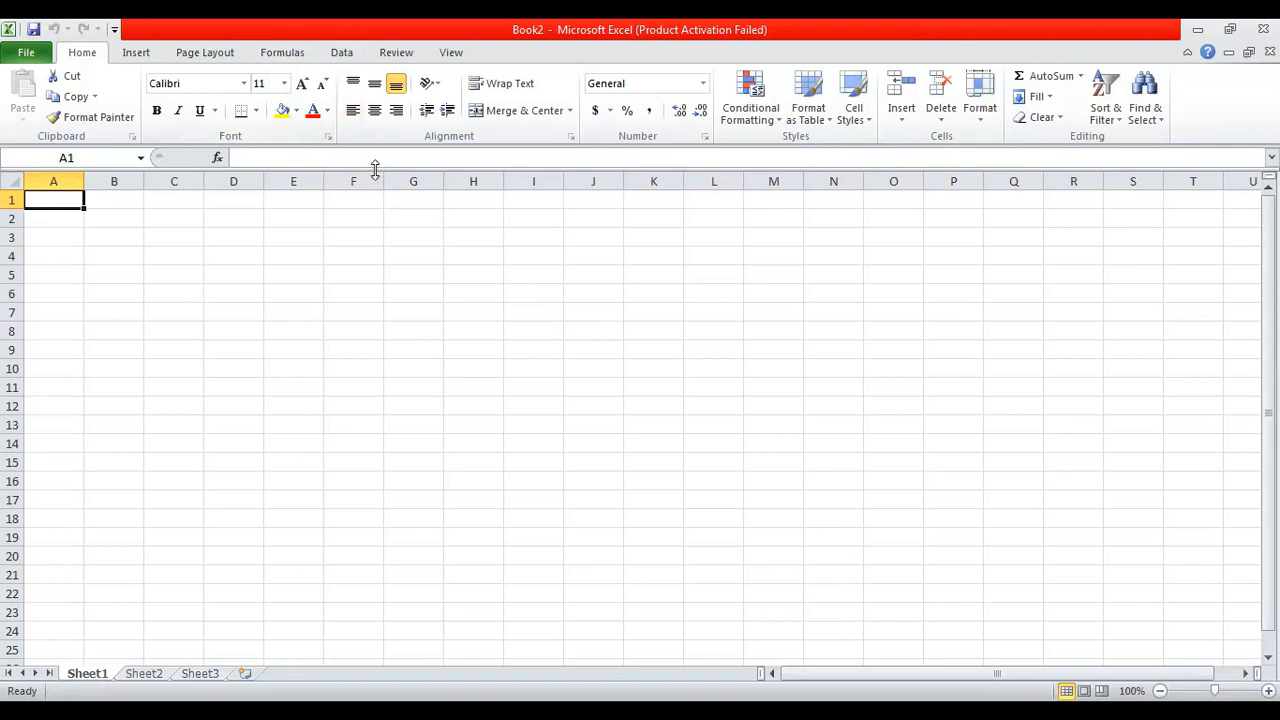
pyautogui.click(345, 55)
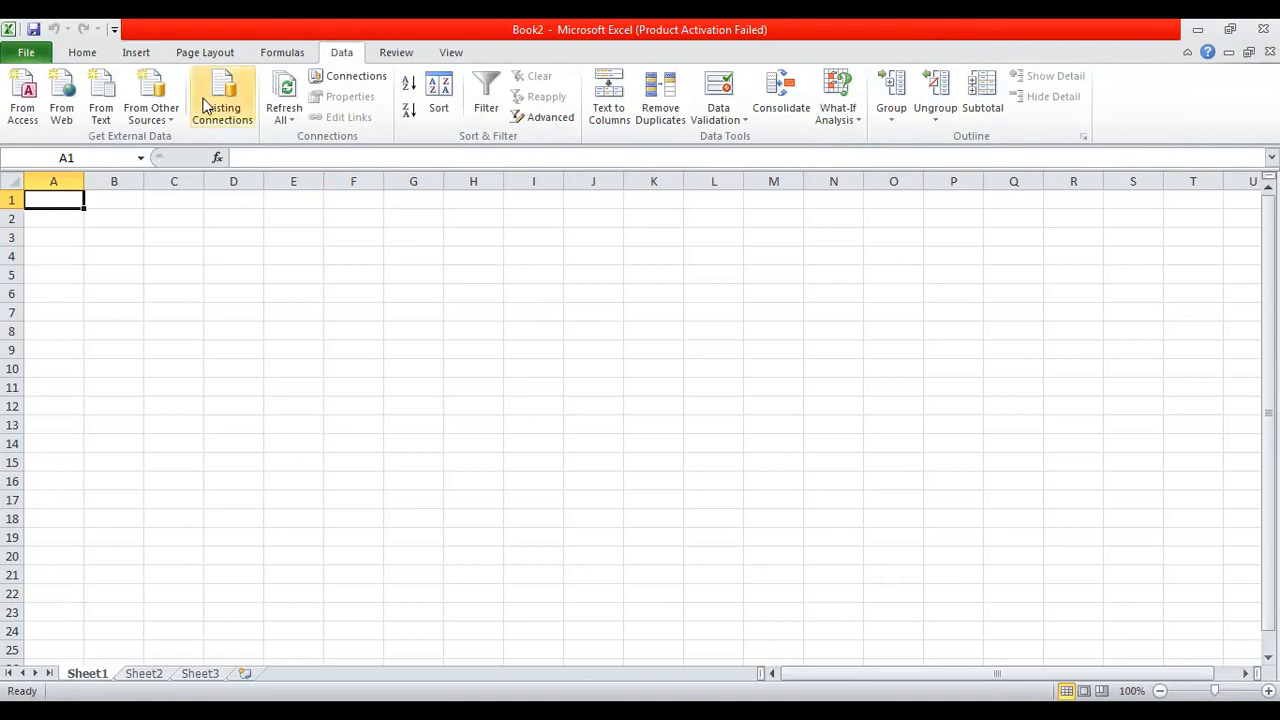
pyautogui.click(110, 113)
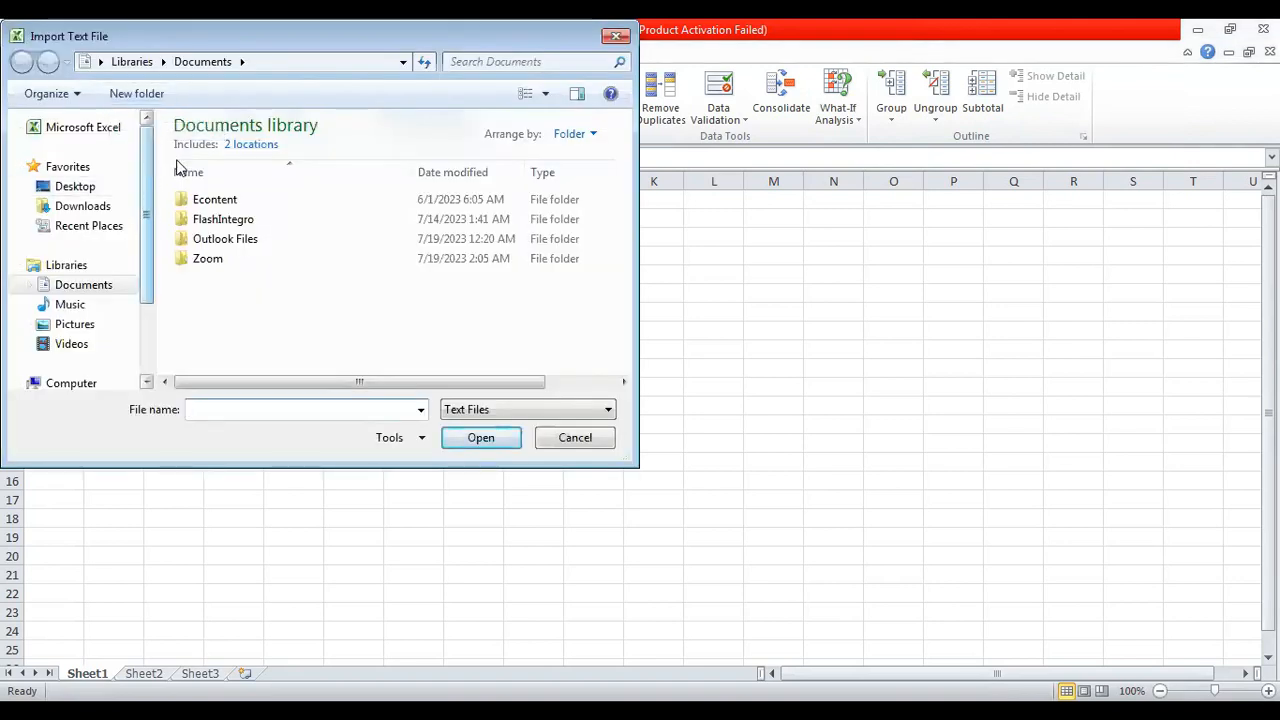
pyautogui.click(617, 37)
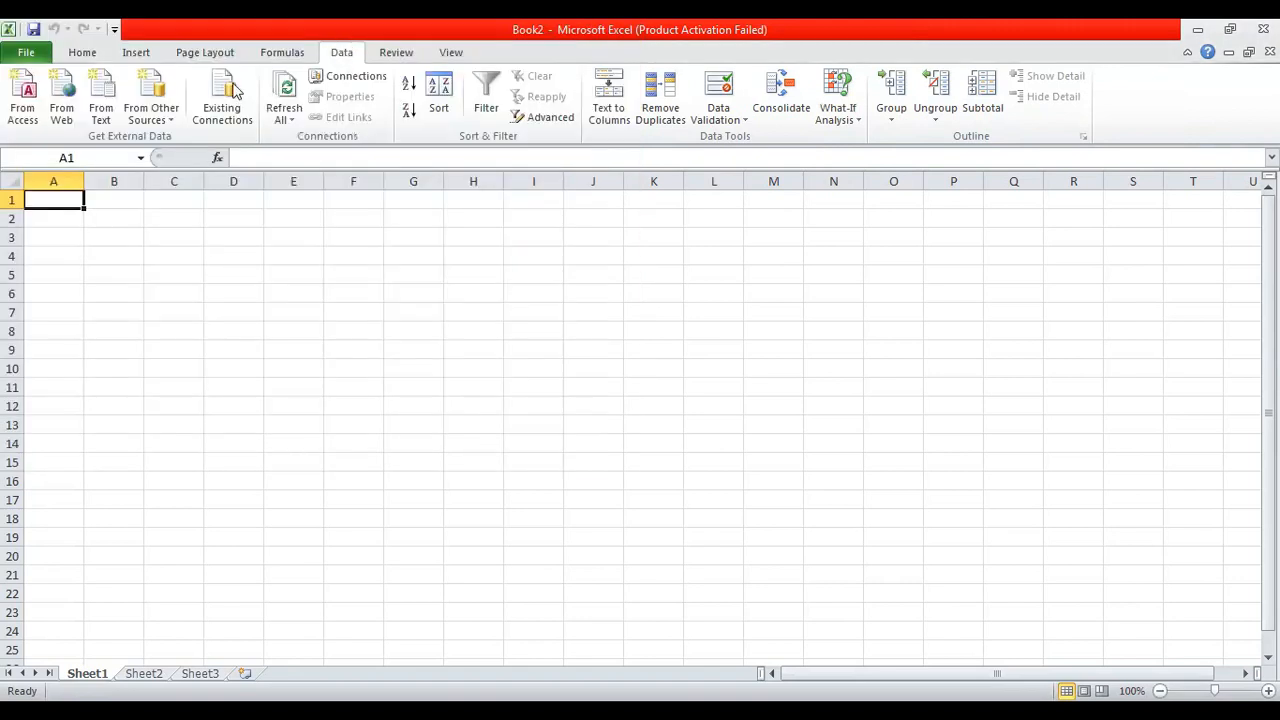
pyautogui.click(104, 97)
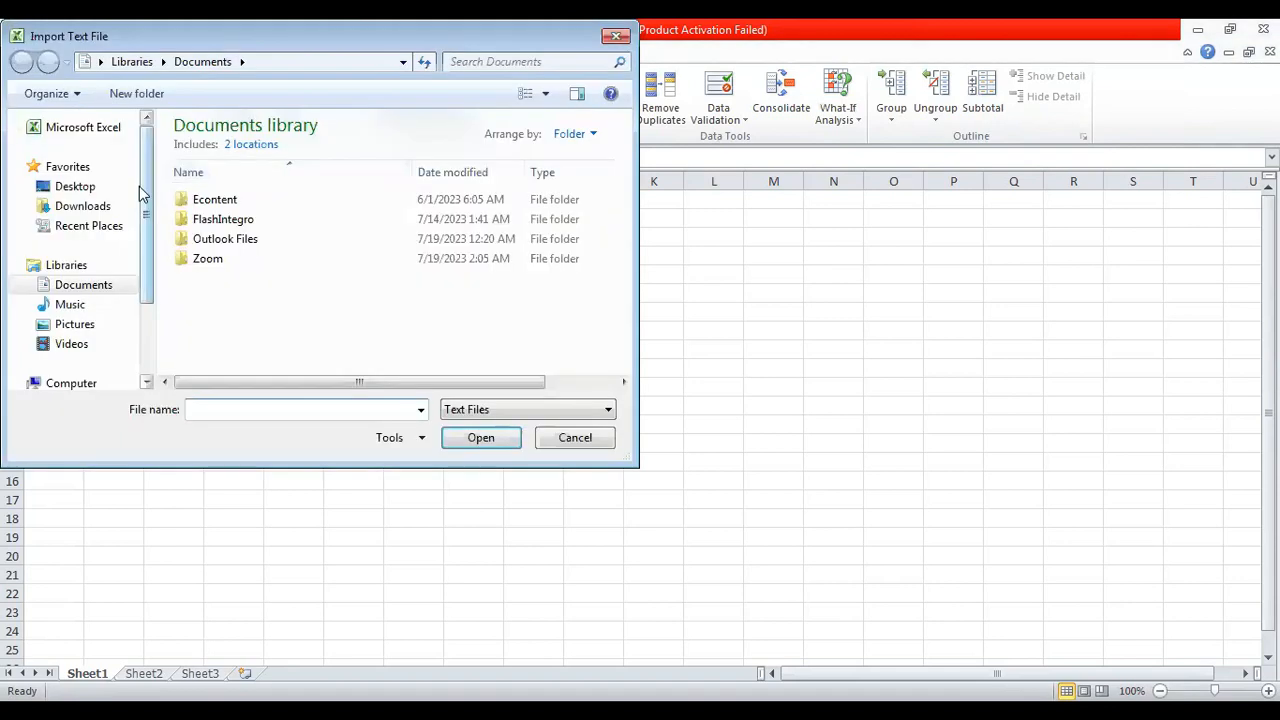
pyautogui.click(108, 210)
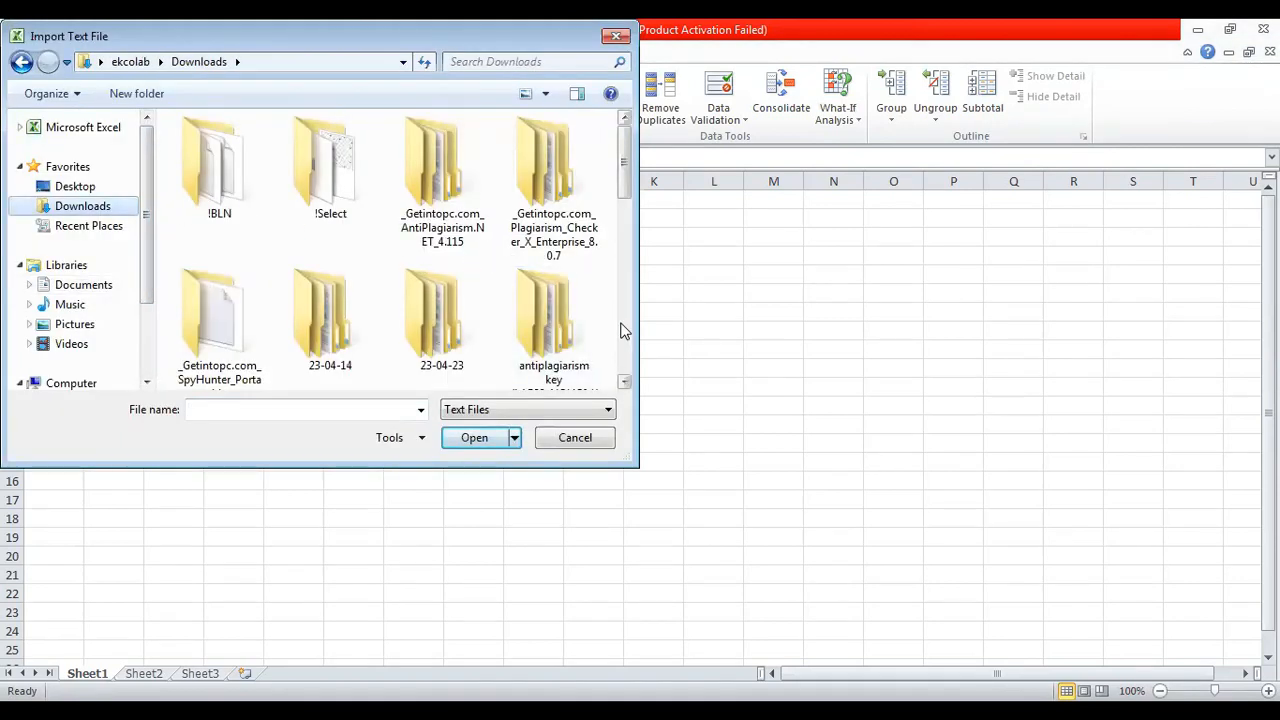
pyautogui.scroll(-1, 621, 330)
pyautogui.scroll(-3, 621, 330)
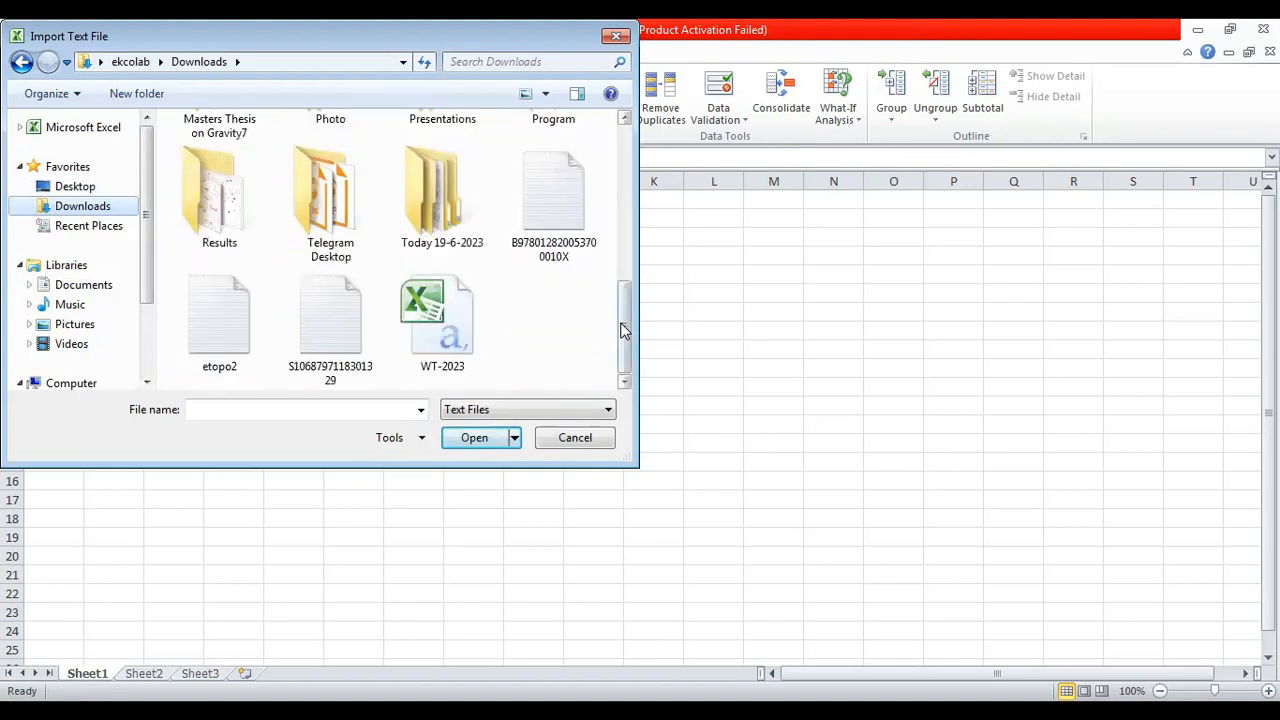
pyautogui.click(448, 315)
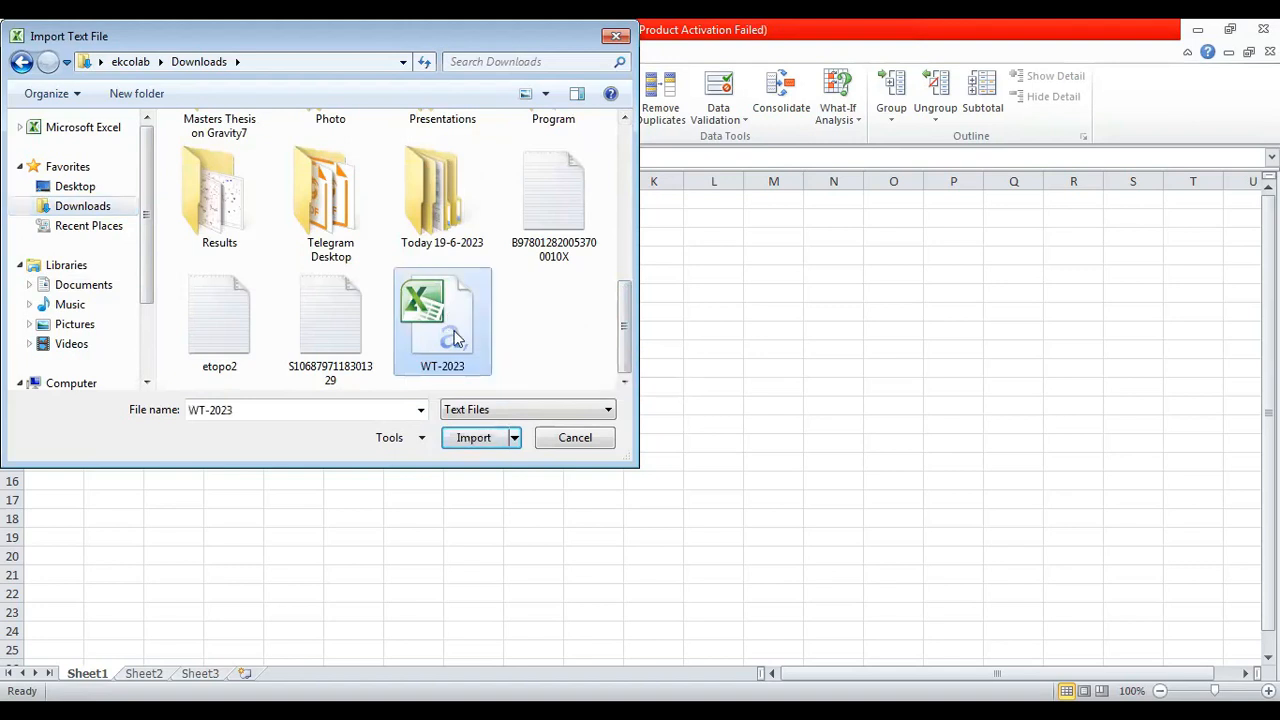
pyautogui.click(473, 438)
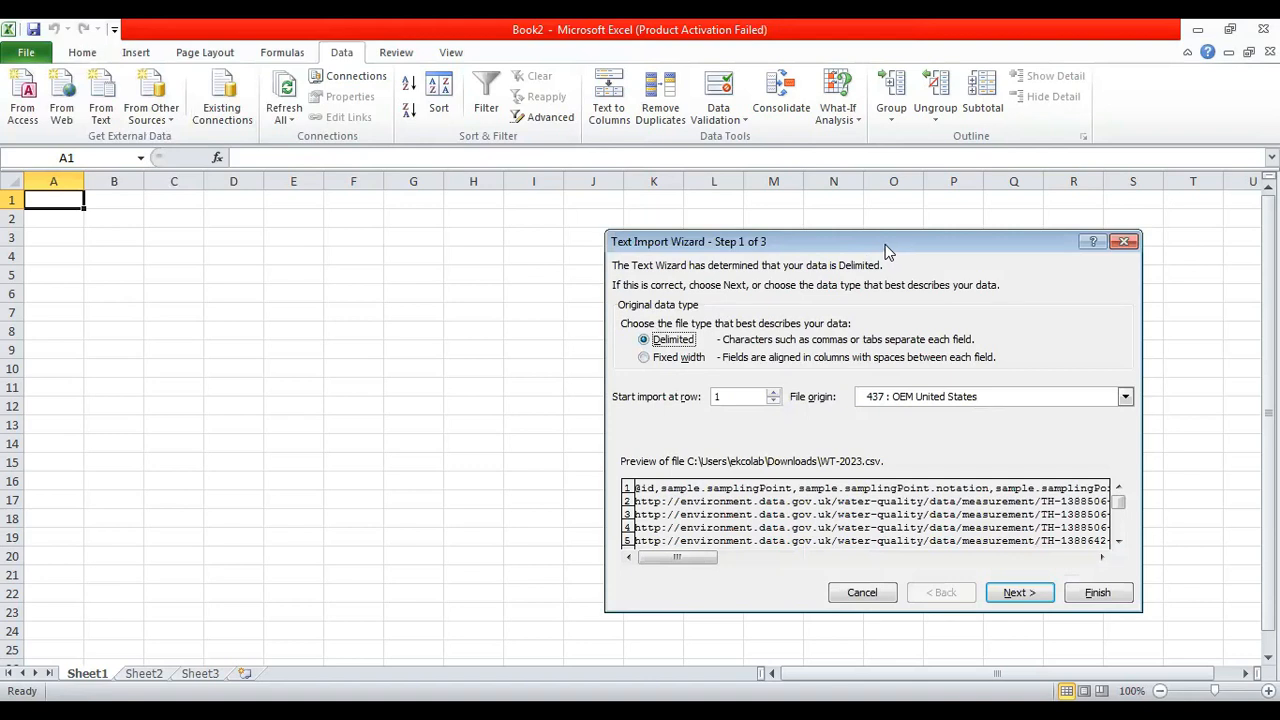
# Import the text as delimited data with tab and comma delimiters, placing it in the existing worksheet at cell A1.
pyautogui.moveTo(830, 238); pyautogui.dragTo(768, 219)
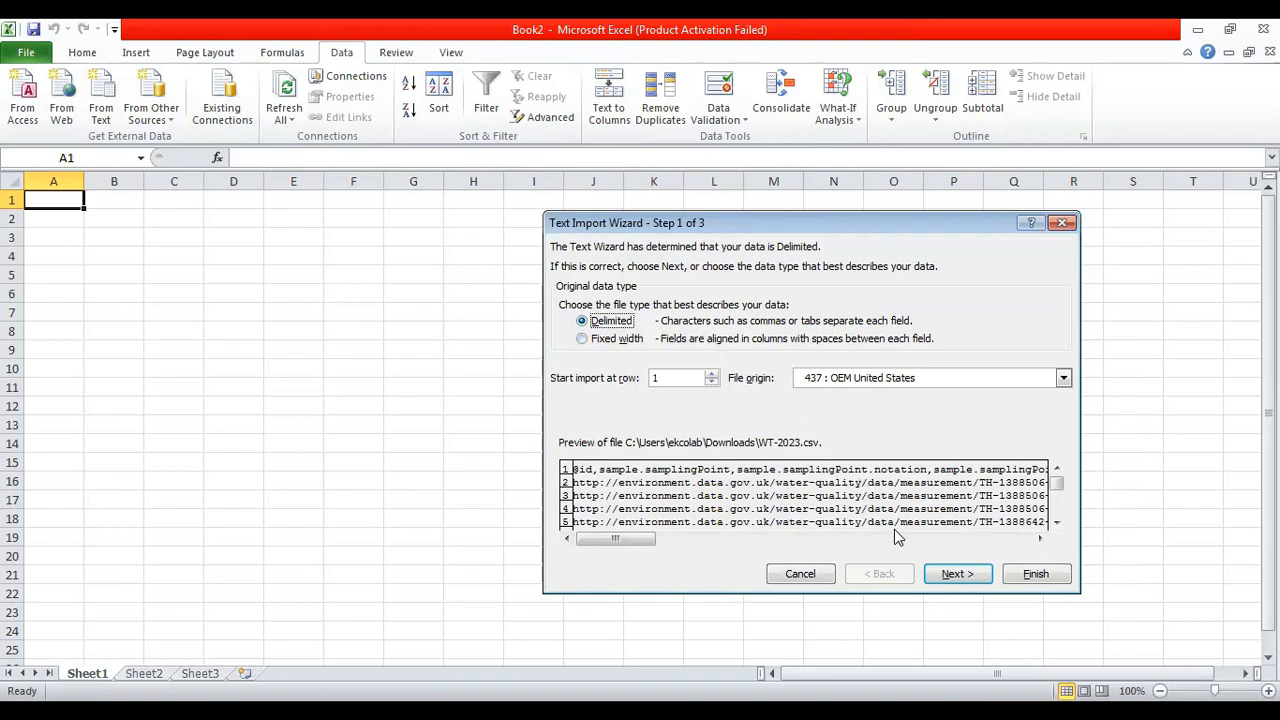
pyautogui.click(958, 573)
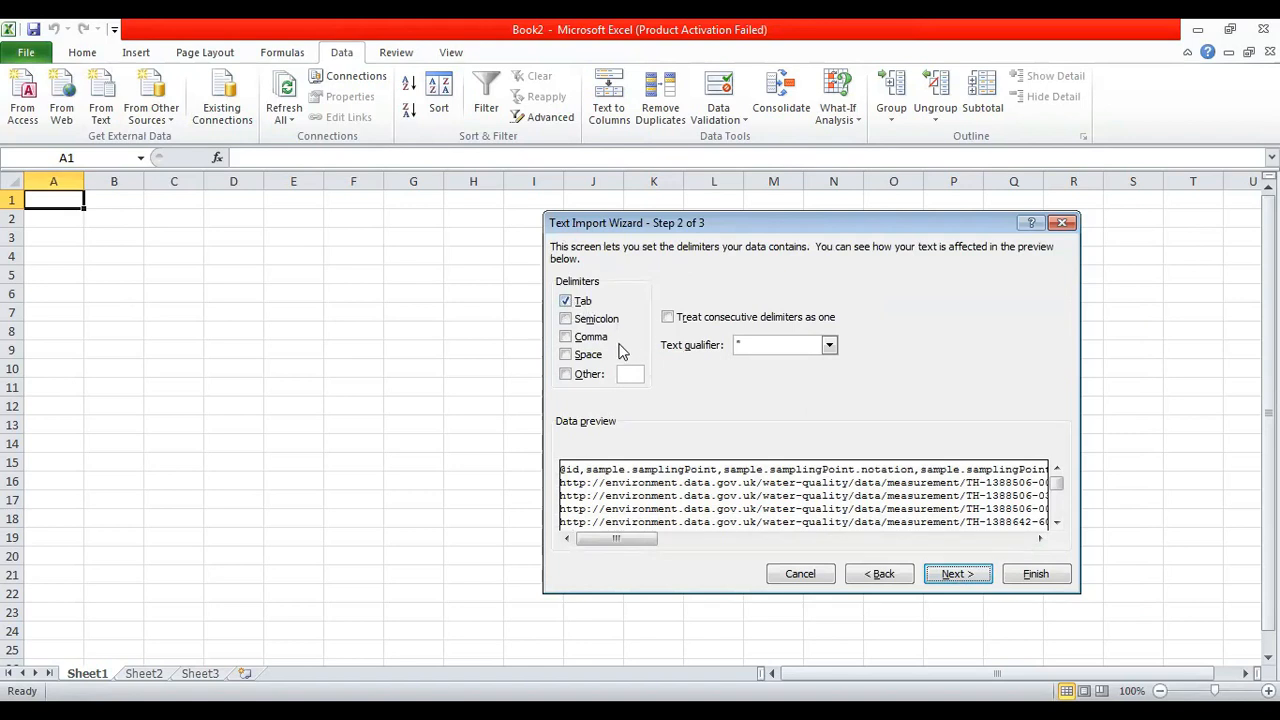
pyautogui.click(566, 337)
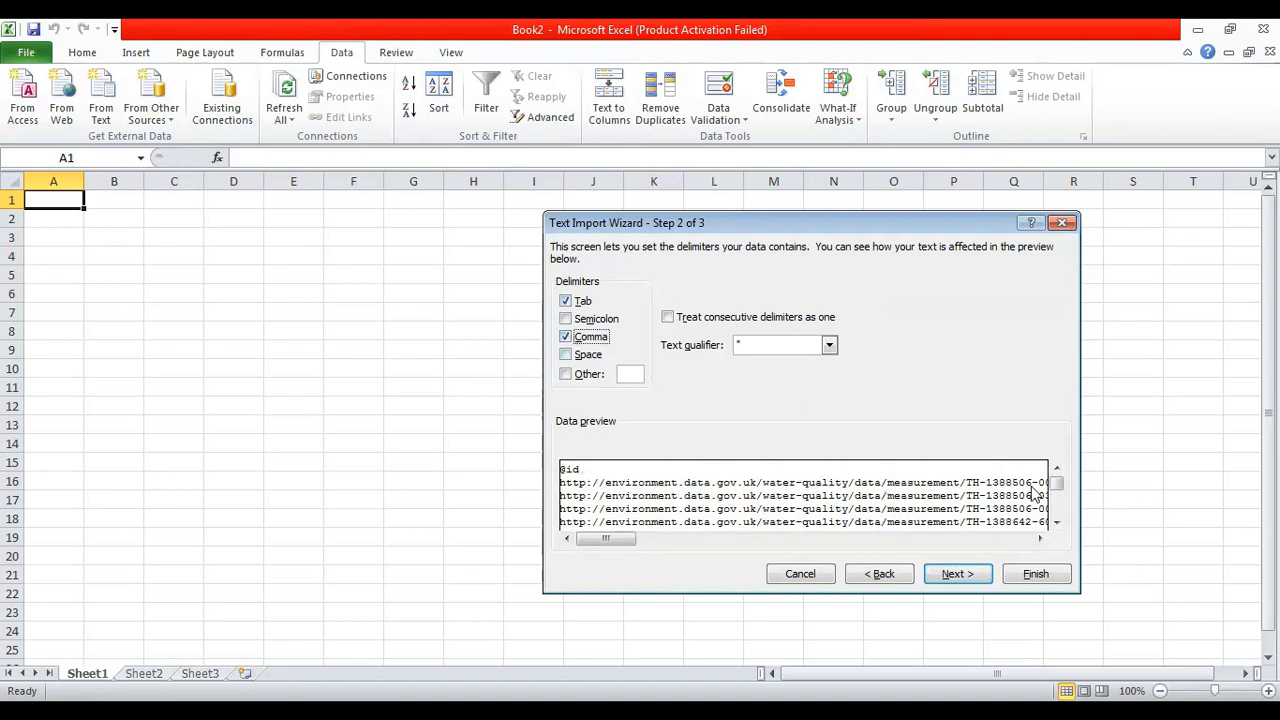
pyautogui.click(1056, 522)
pyautogui.click(1056, 522)
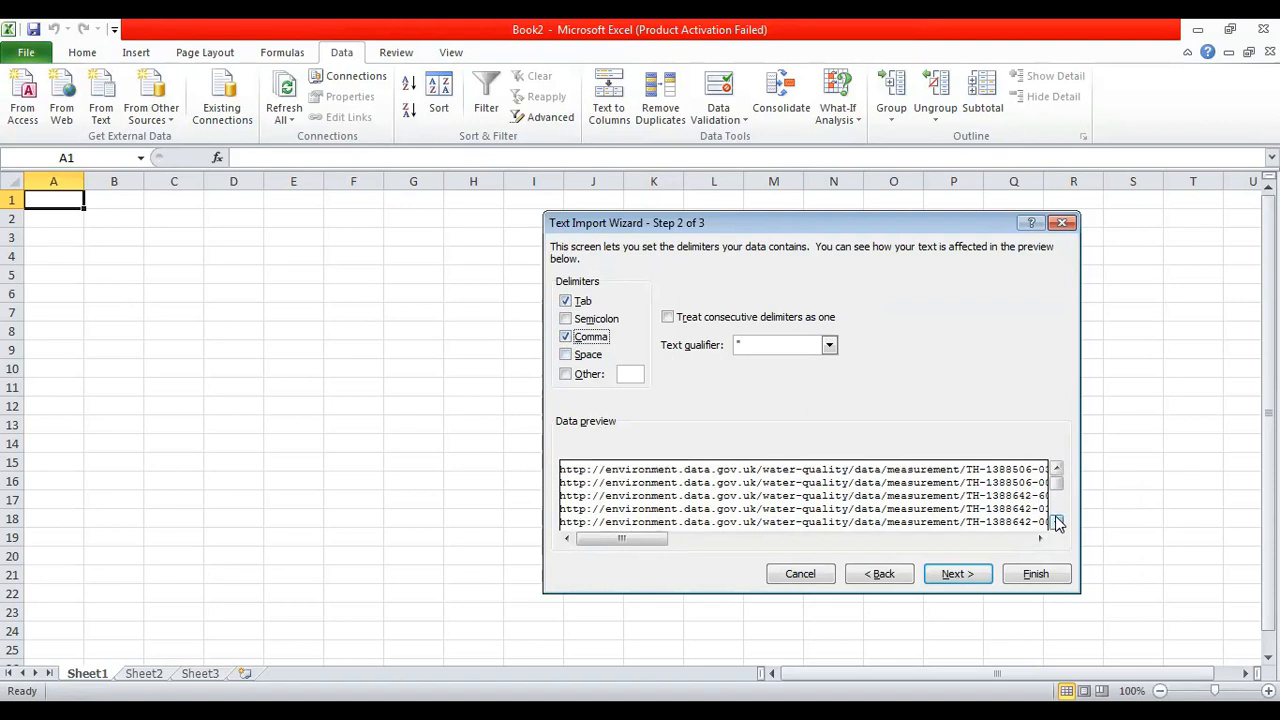
pyautogui.click(962, 574)
pyautogui.click(1037, 578)
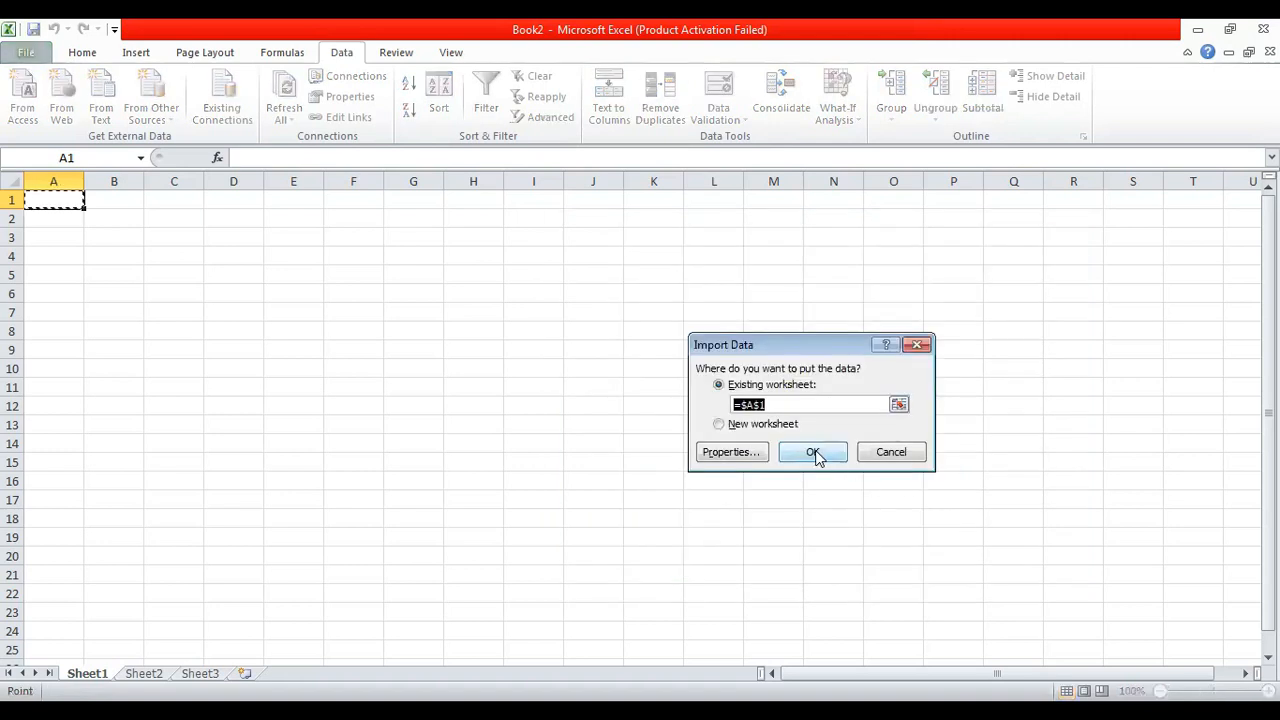
pyautogui.click(815, 455)
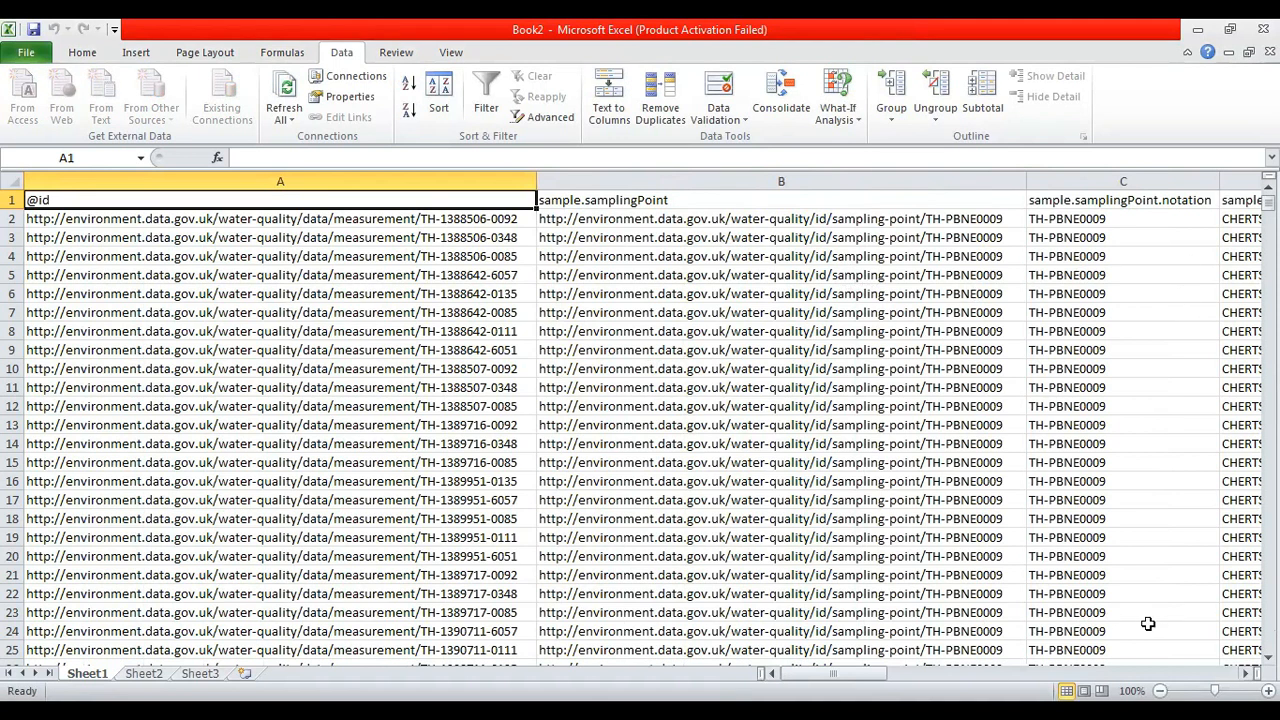
pyautogui.click(1246, 673)
pyautogui.click(1246, 673)
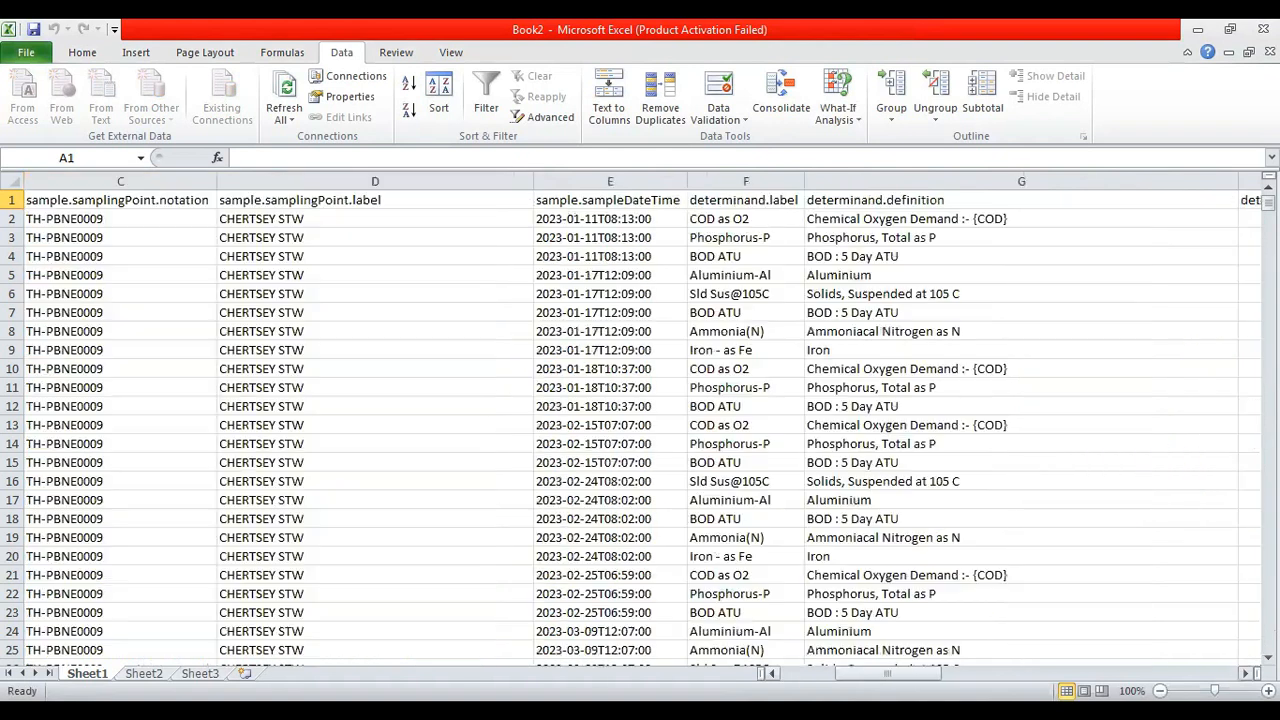
pyautogui.click(1246, 673)
pyautogui.click(1246, 673)
pyautogui.click(1246, 673)
pyautogui.click(1246, 673)
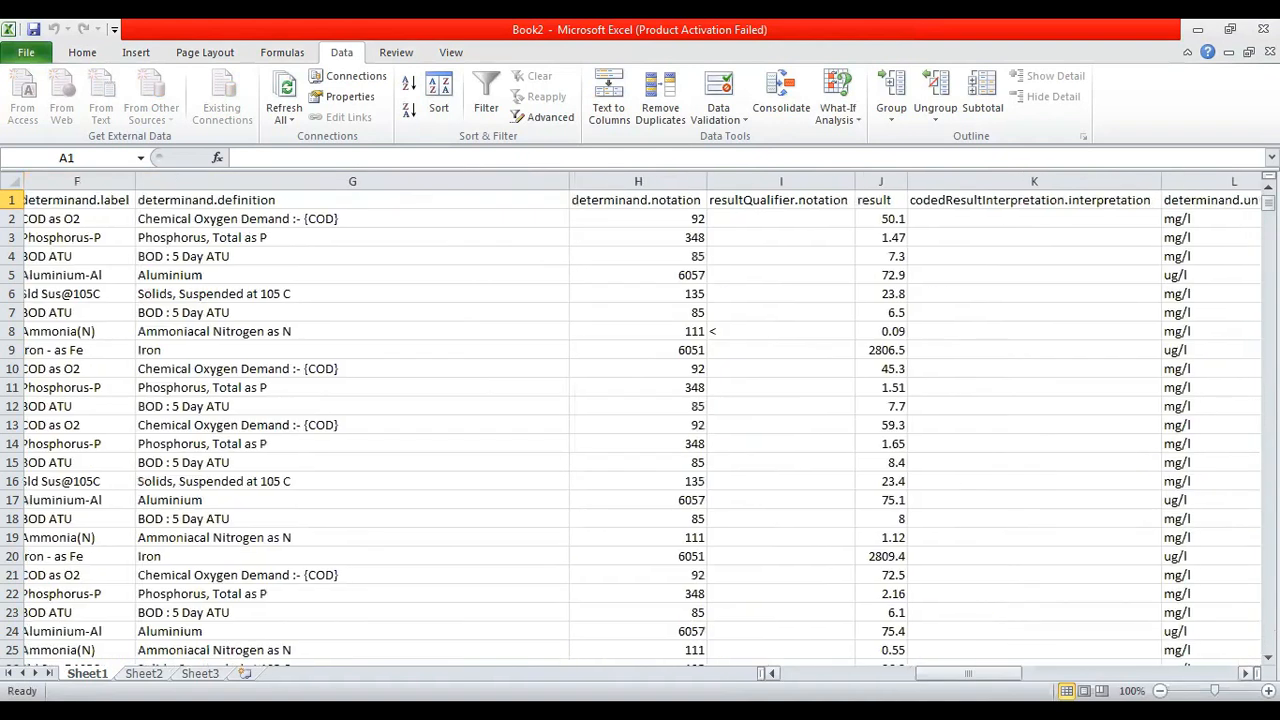
pyautogui.click(1246, 673)
pyautogui.click(1246, 673)
pyautogui.click(1246, 673)
pyautogui.click(1246, 673)
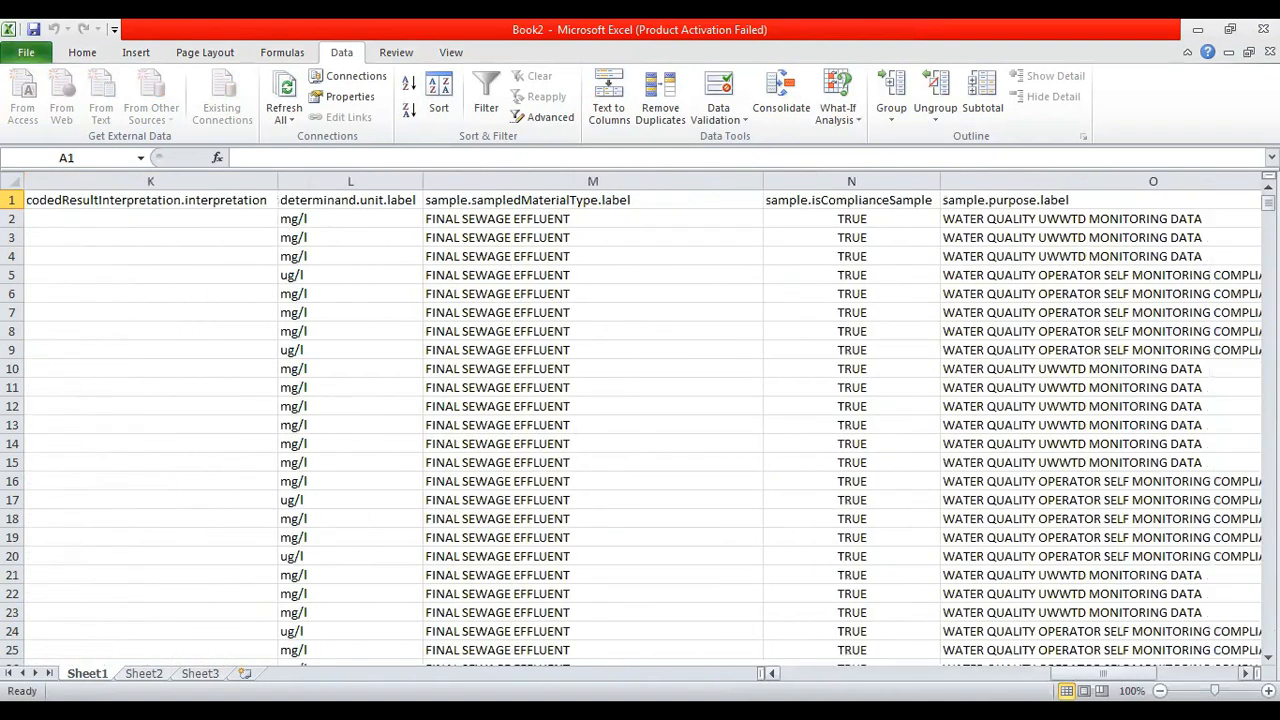
pyautogui.click(1246, 673)
pyautogui.click(1246, 673)
pyautogui.click(1246, 673)
pyautogui.click(1246, 673)
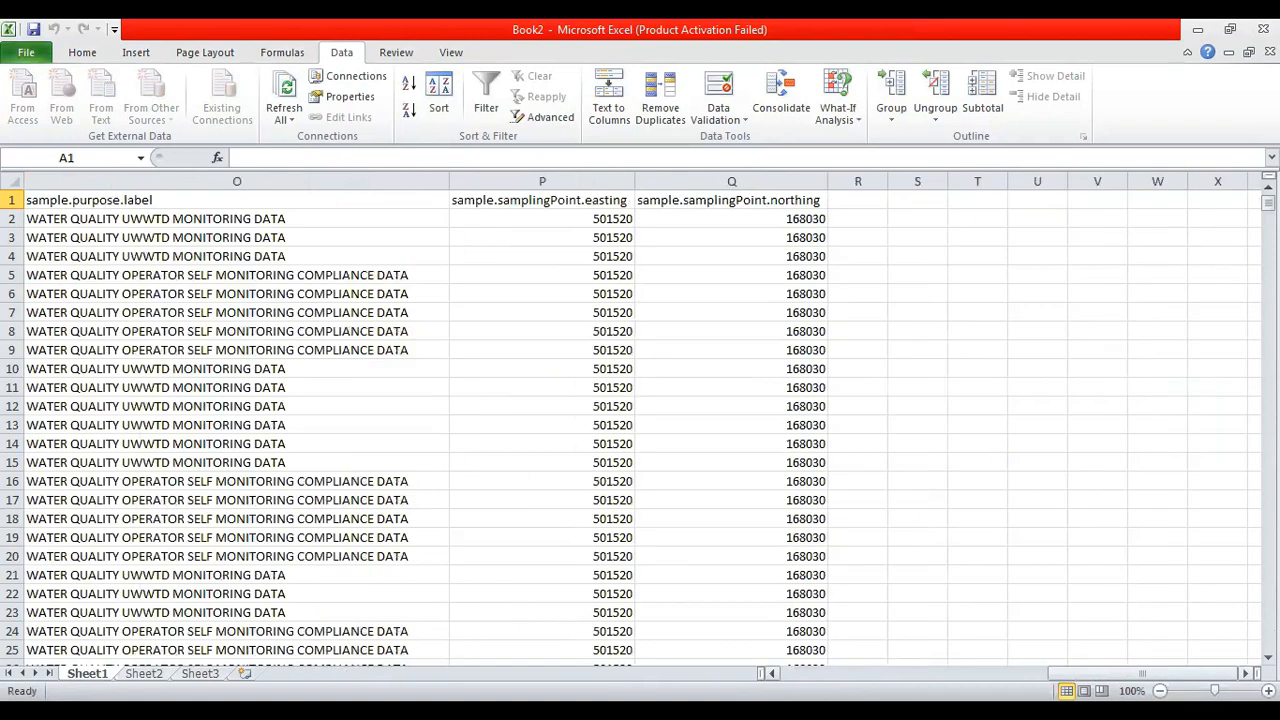
pyautogui.click(772, 673)
pyautogui.moveTo(776, 676); pyautogui.dragTo(776, 676)
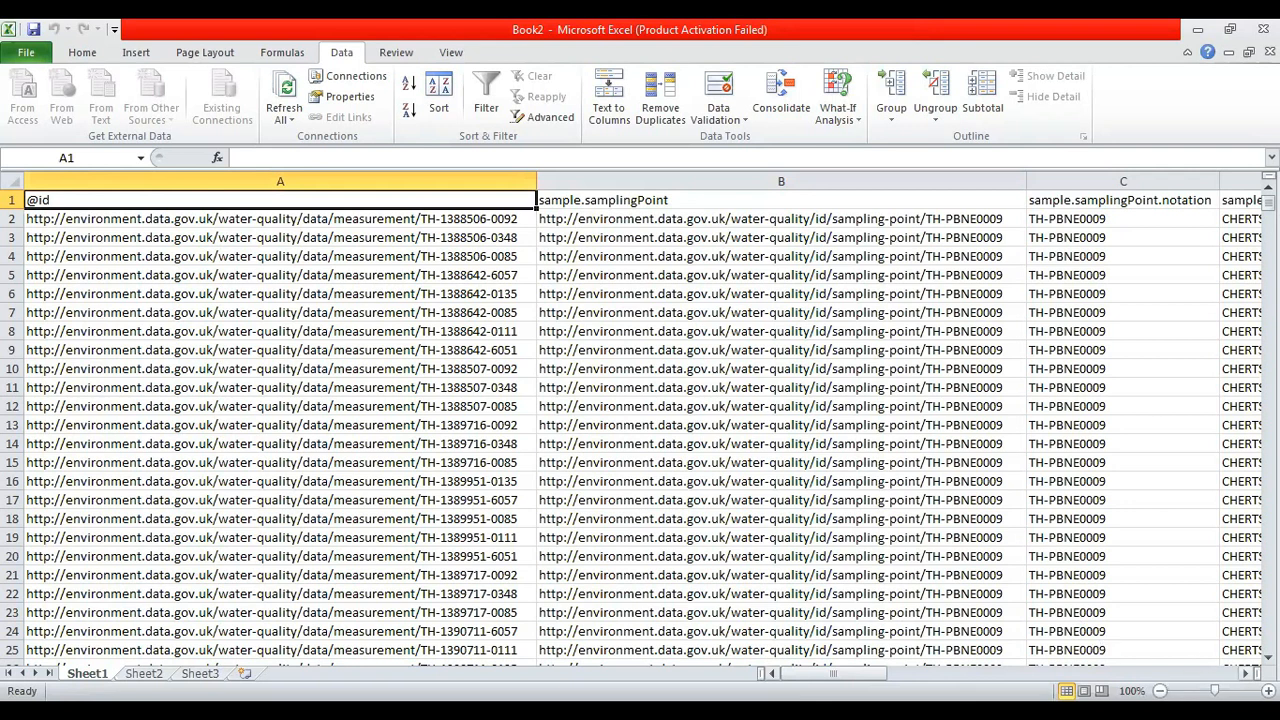
# Recheck the sample date, determinand and result columns of the imported data, return to column A and switch windows.
pyautogui.click(1245, 673)
pyautogui.click(1245, 673)
pyautogui.click(1245, 673)
pyautogui.click(1245, 673)
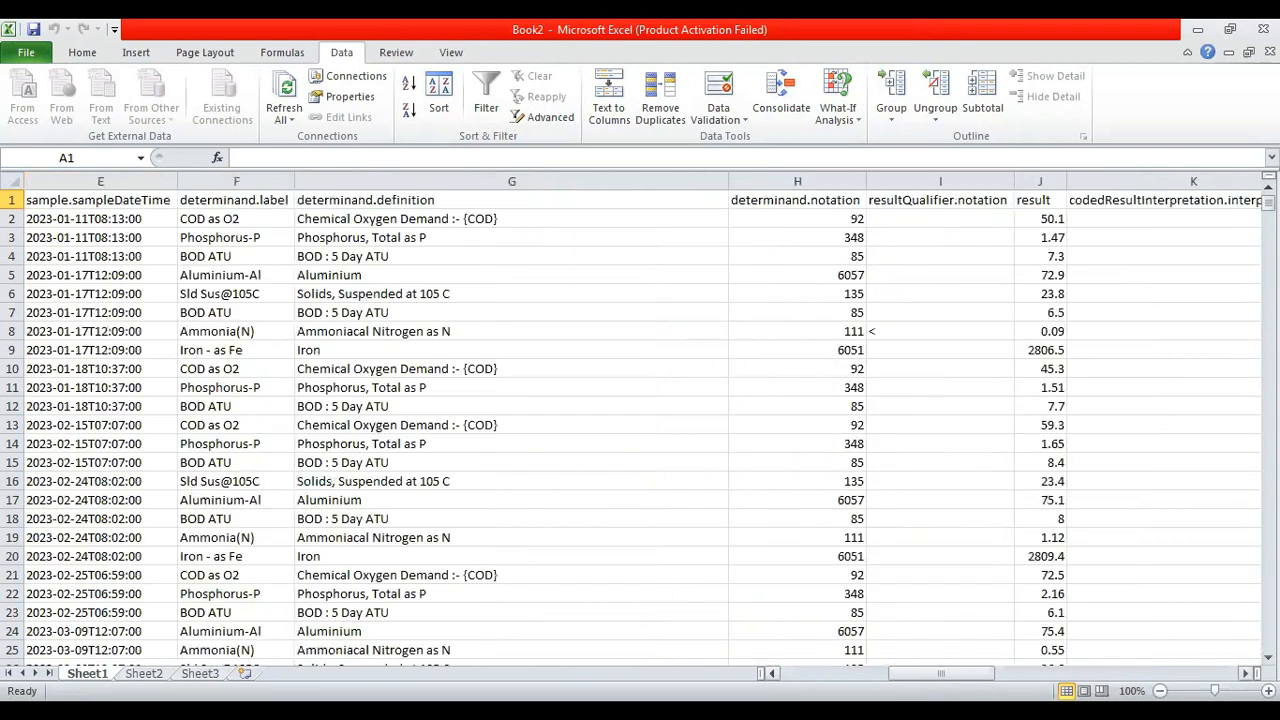
pyautogui.click(1245, 673)
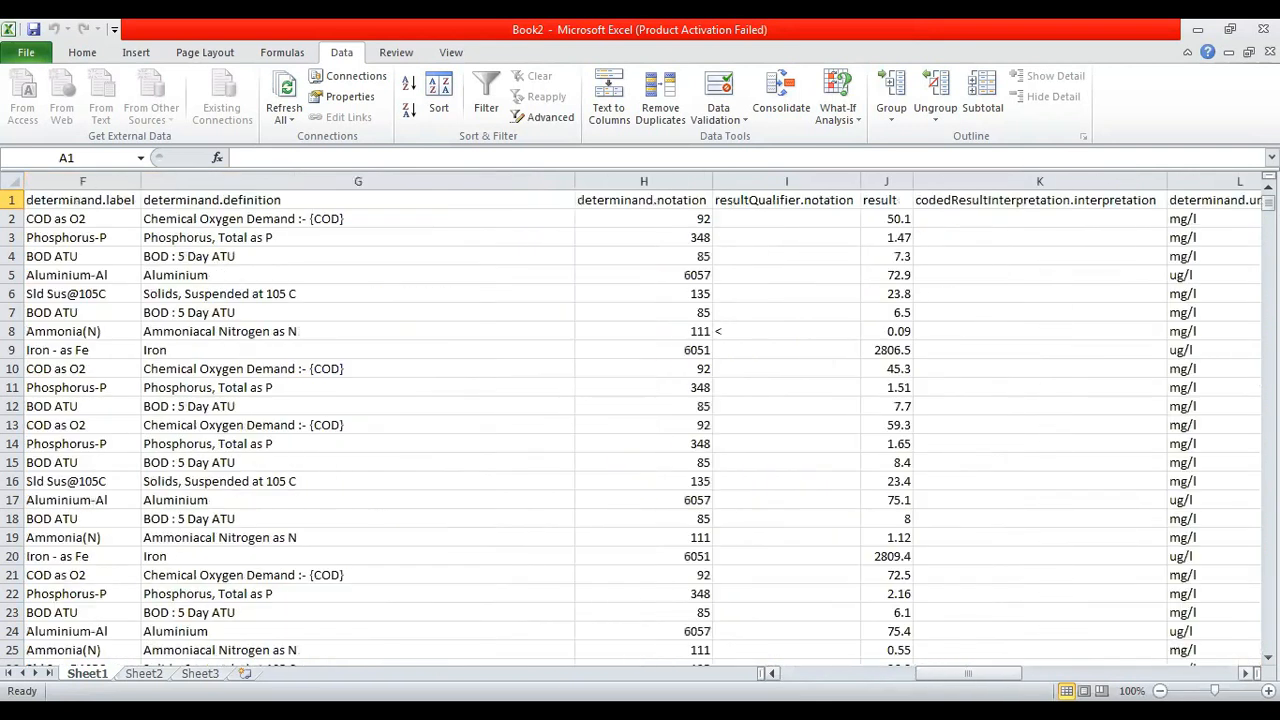
pyautogui.click(840, 683)
pyautogui.click(800, 680)
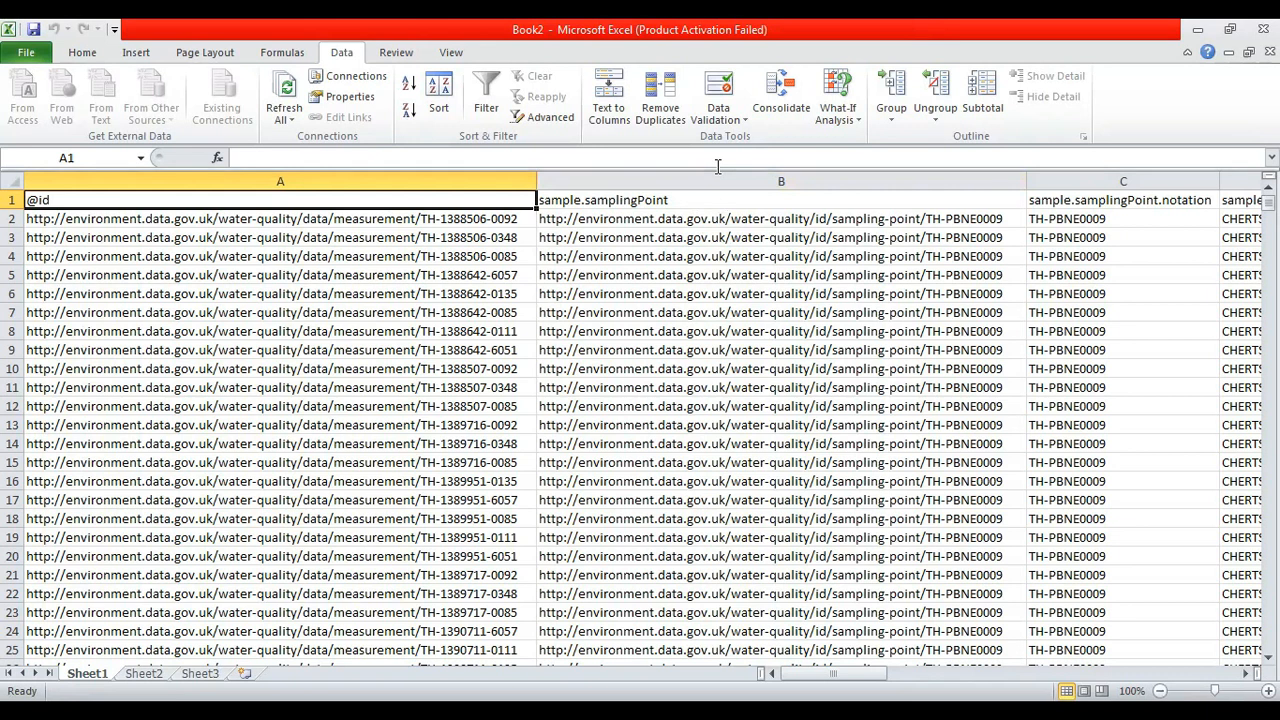
pyautogui.hotkey('alt', 'Tab')
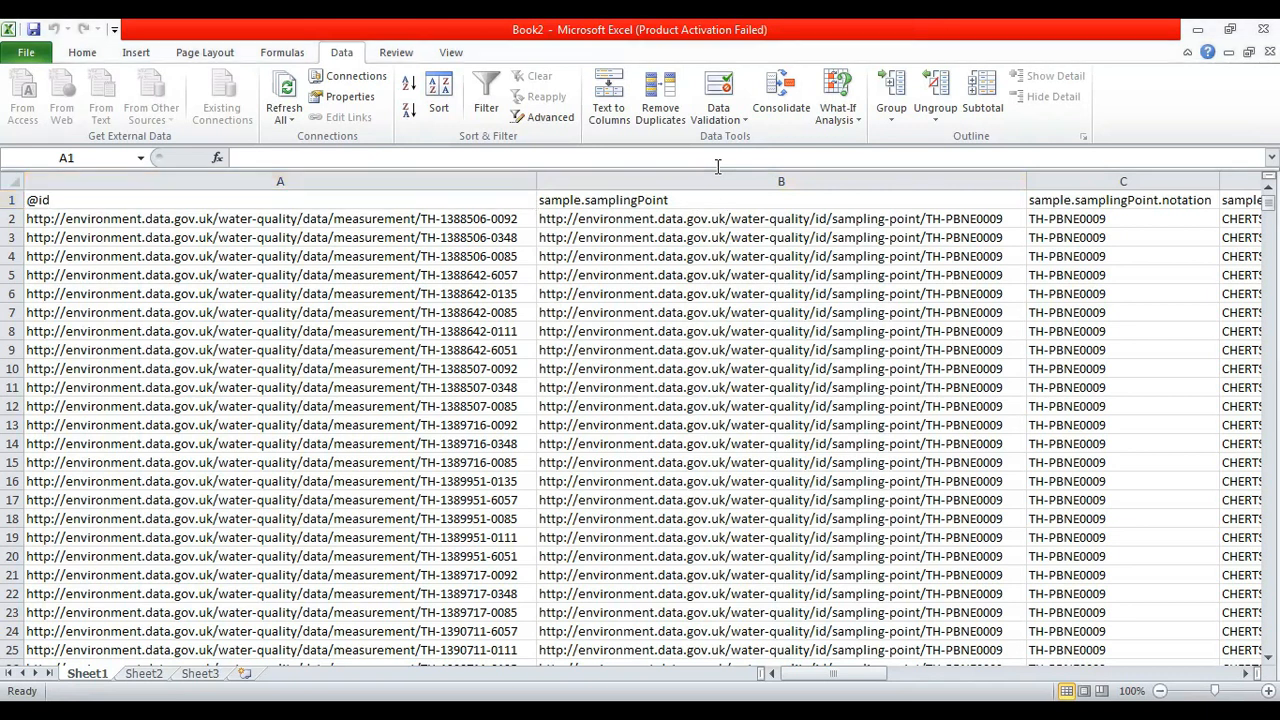